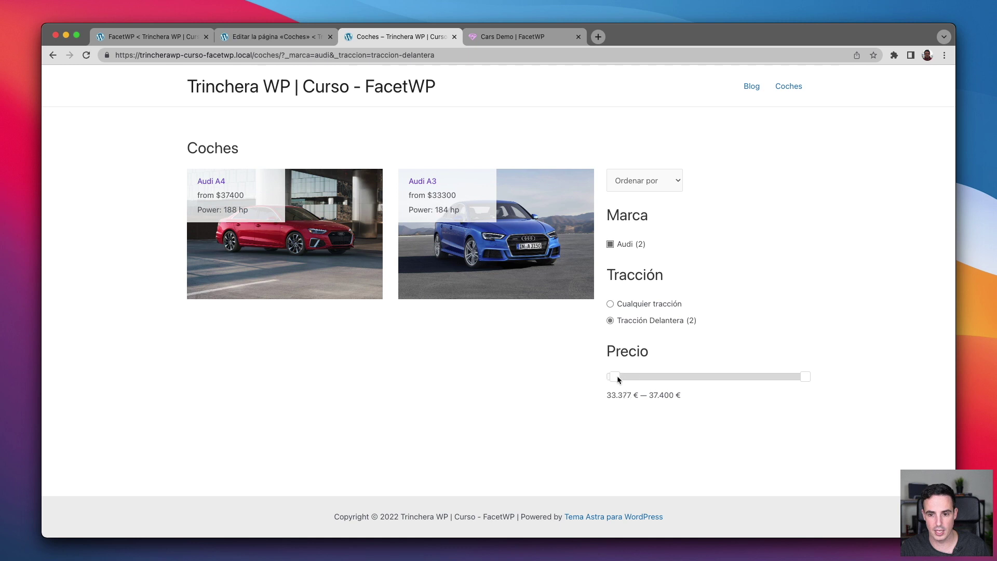
Try the Precio filter with a 34.429 € to 37.400 € range and reset it
left_click_drag(682, 374, 600, 375)
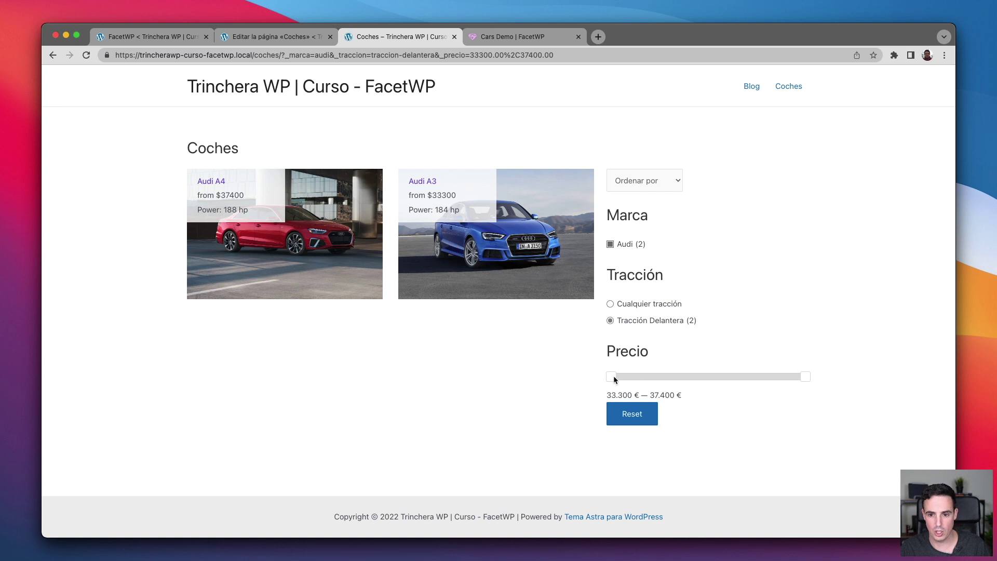
left_click_drag(665, 380, 665, 381)
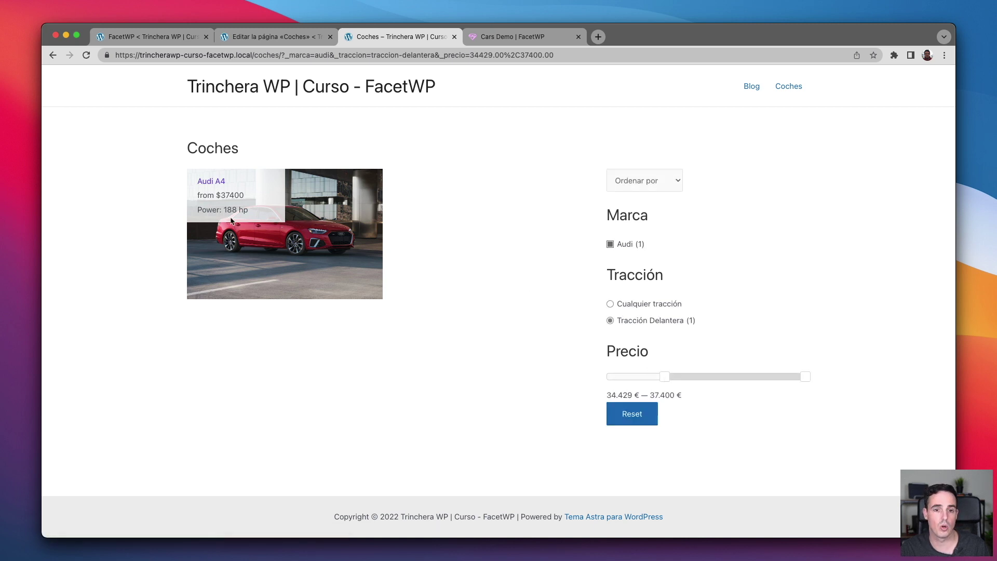
left_click(625, 415)
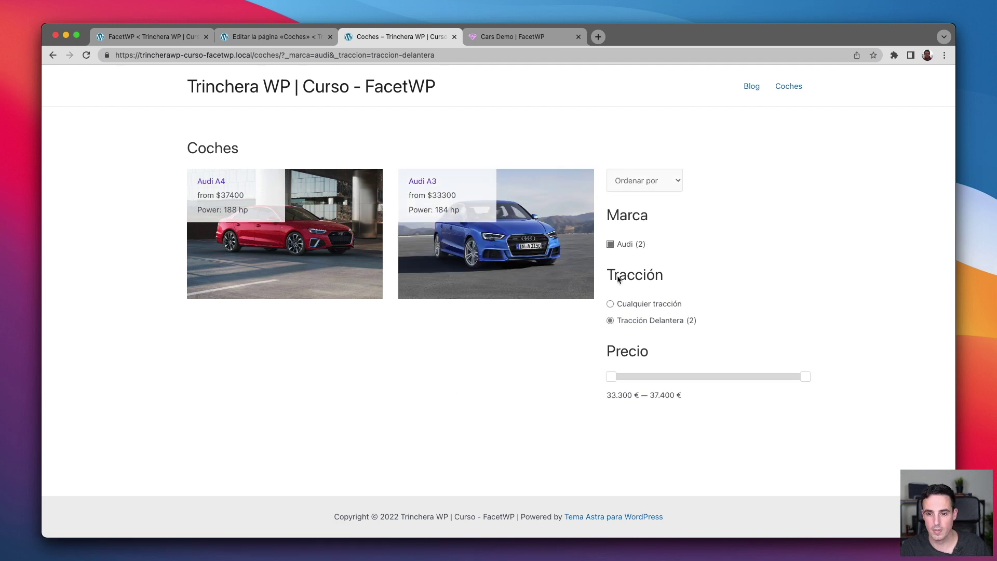
Clear the Audi brand filter and set Tracción to Cualquier tracción
left_click(610, 244)
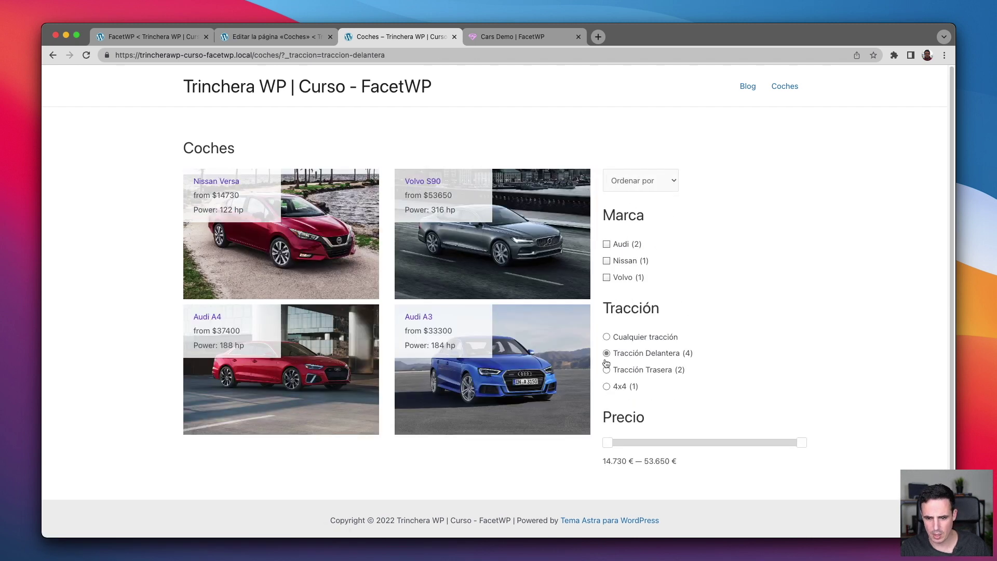
left_click(607, 337)
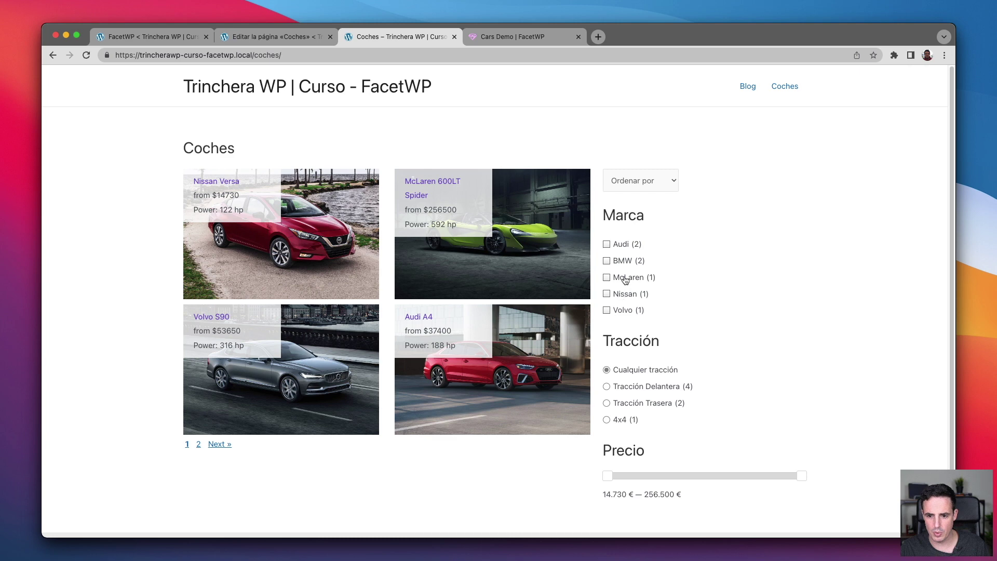
scroll(628, 254, "down", 2)
scroll(629, 255, "up", 2)
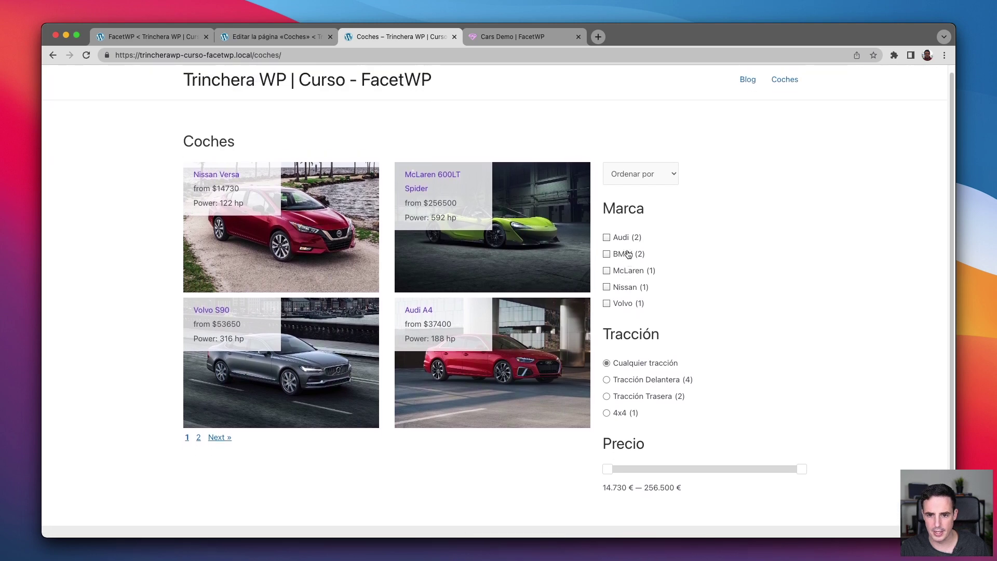
Try the Marca filter with Audi and with BMW, clearing each brand selection
left_click(609, 244)
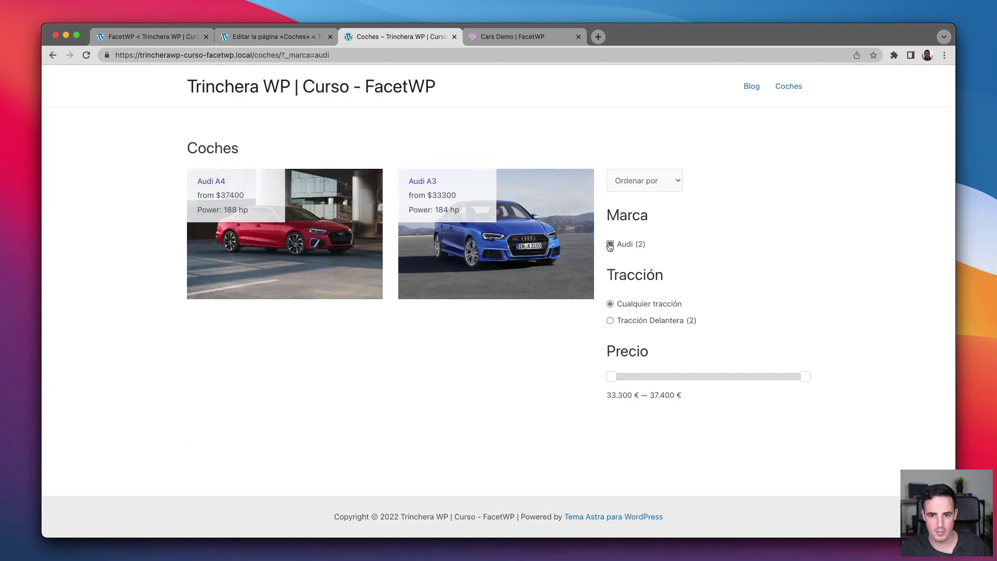
left_click(610, 245)
left_click(608, 260)
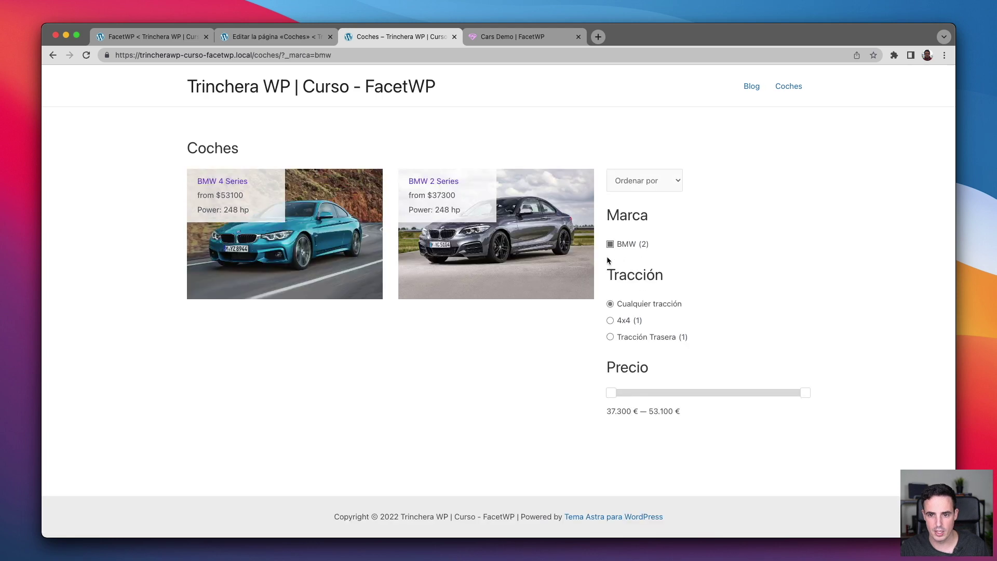
left_click(610, 244)
Sort the cars by Precio (Menor) and switch the order to Precio (Mayor)
left_click(633, 183)
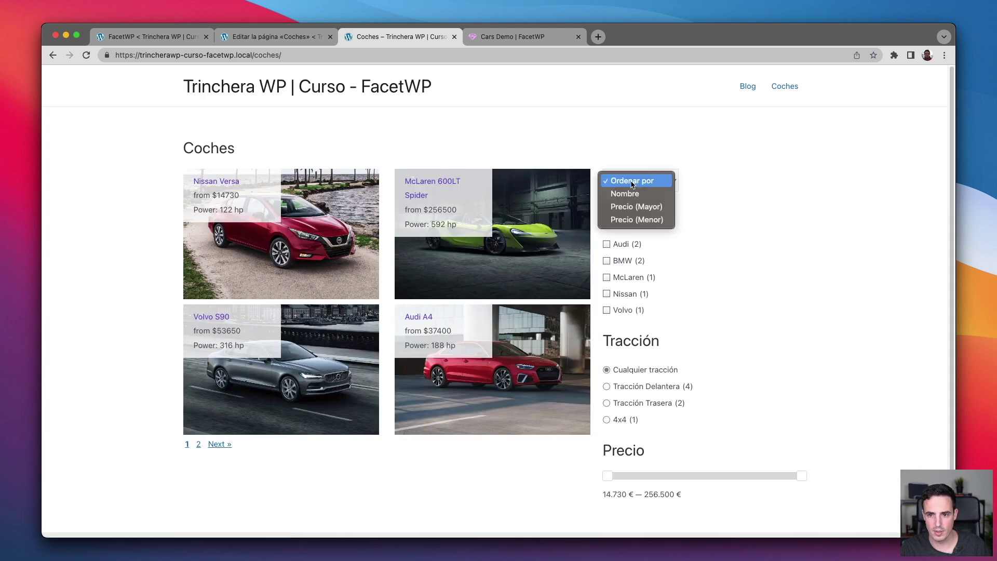
left_click(632, 220)
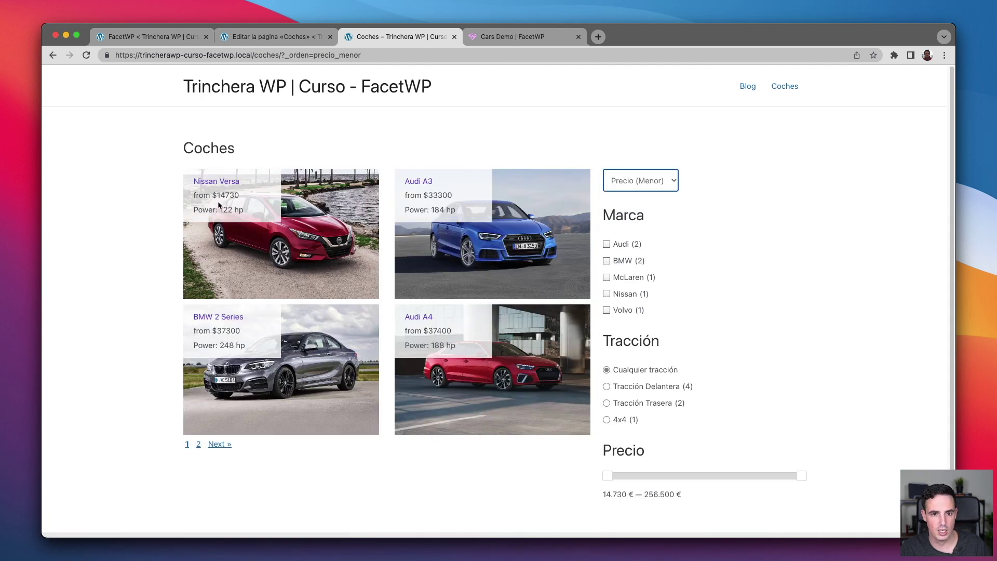
left_click(637, 180)
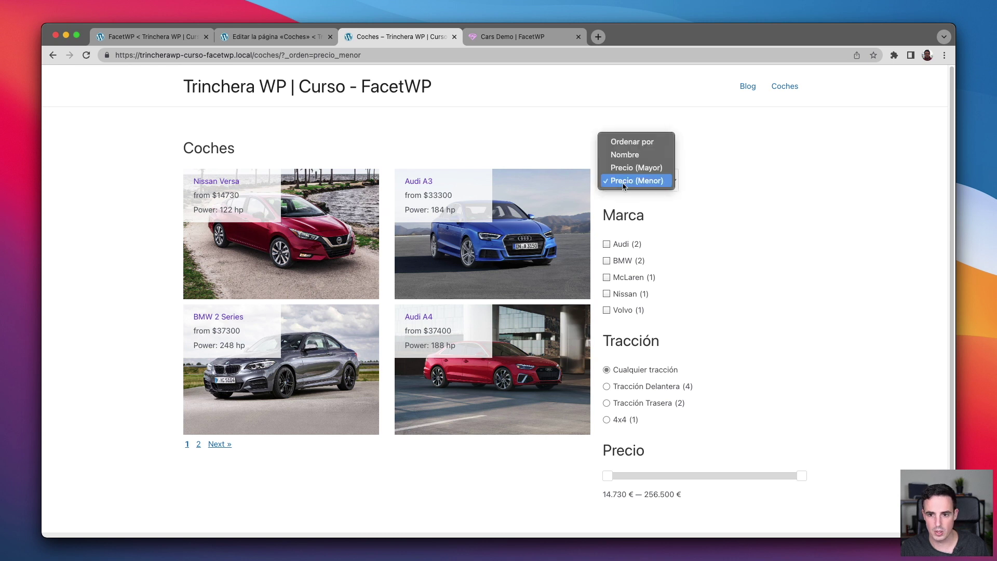
left_click(626, 183)
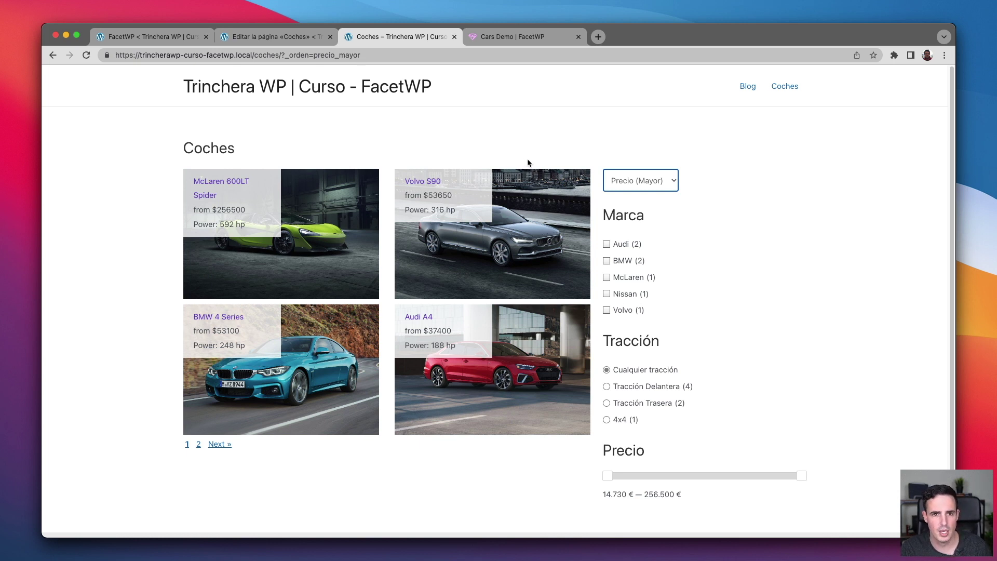
Review the custom CSS and FacetWP shortcodes in the Coches page editor and compare them with the published page
left_click(271, 38)
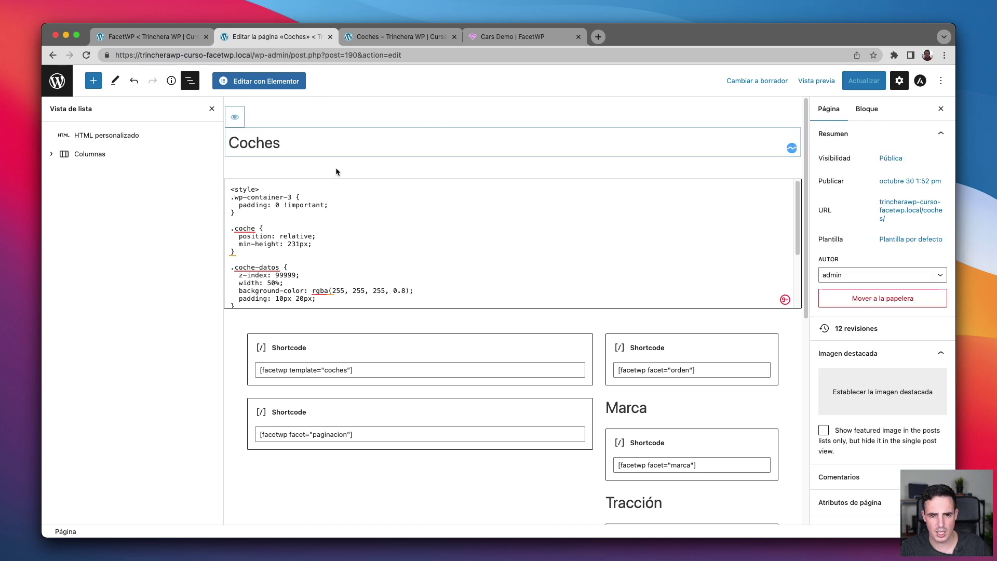
left_click(278, 230)
scroll(278, 230, "down", 5)
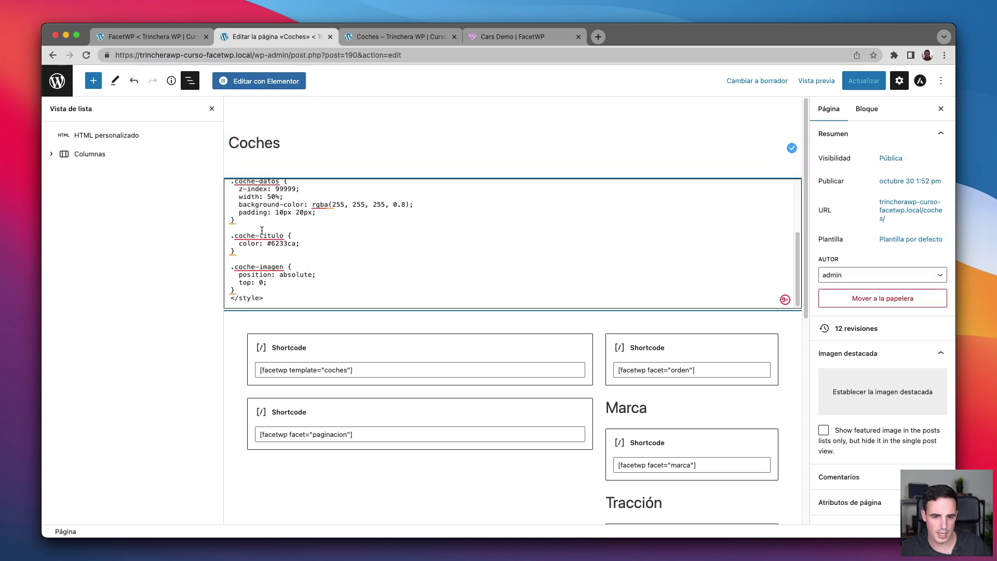
scroll(262, 230, "up", 5)
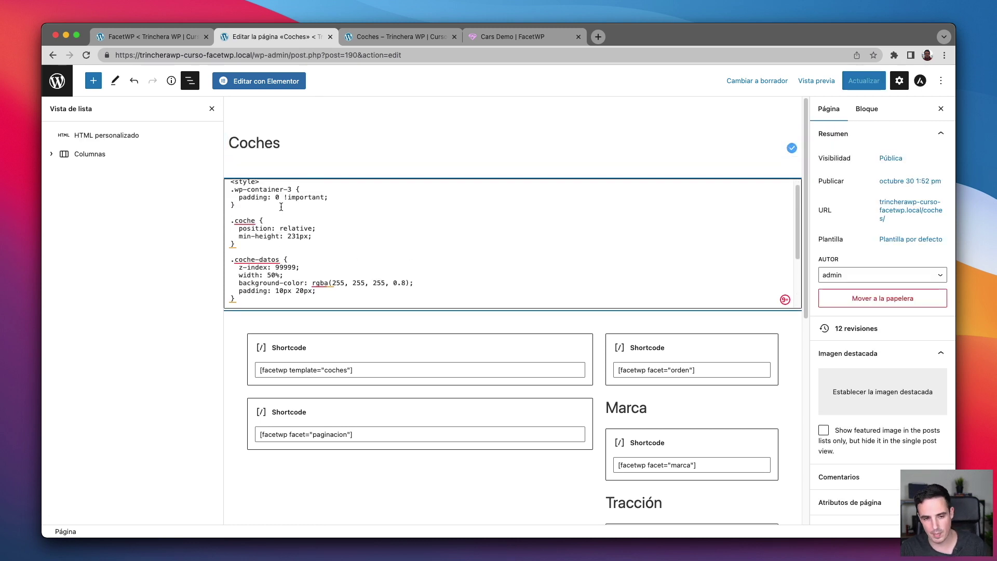
left_click(357, 39)
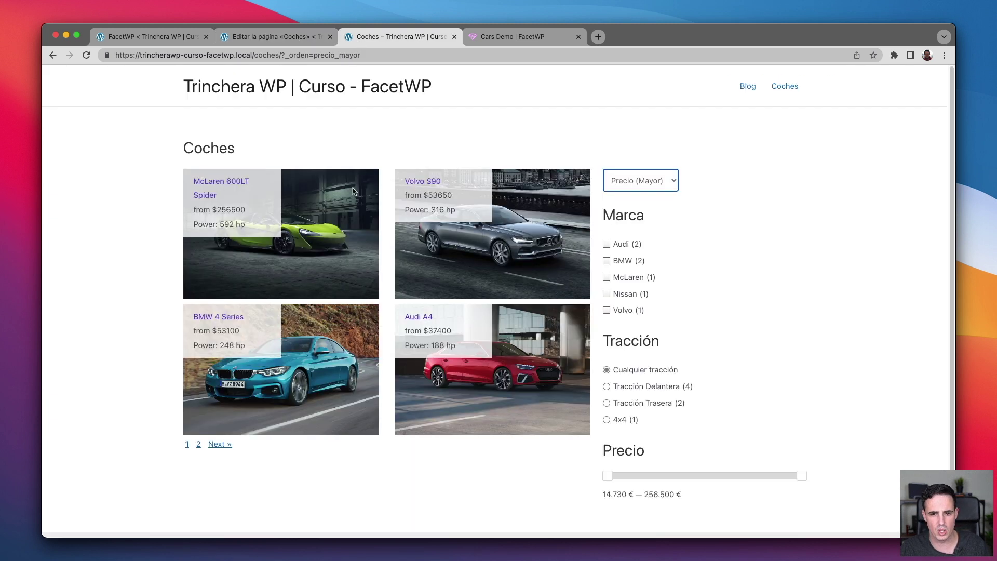
left_click(278, 37)
scroll(429, 282, "down", 8)
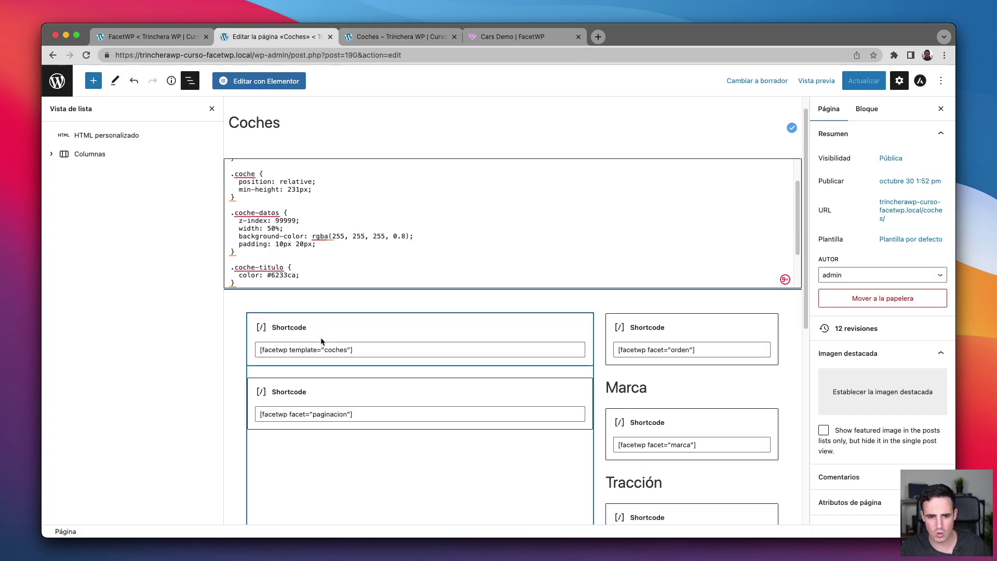
scroll(696, 422, "down", 3)
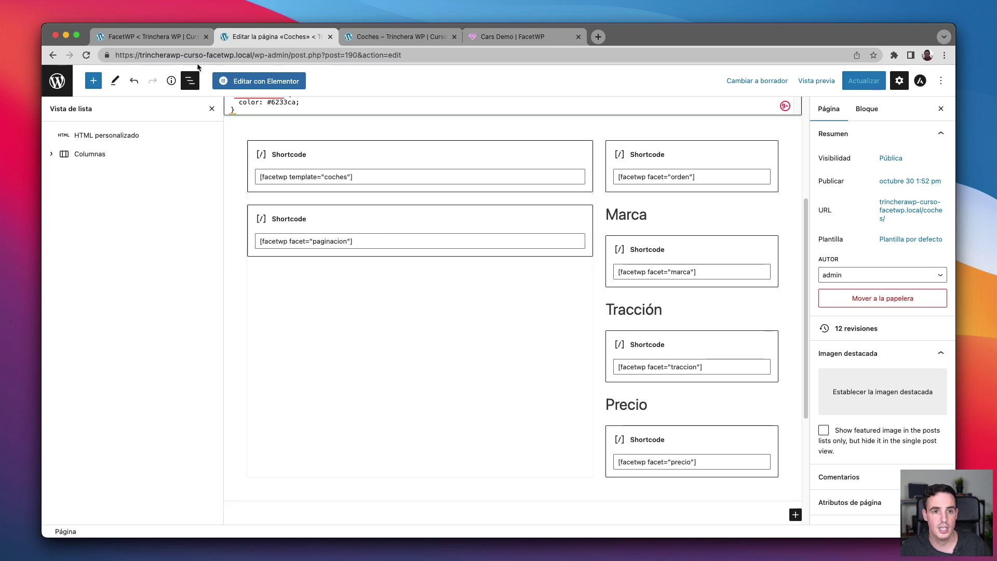
Open the Coches listing in the FacetWP settings
left_click(154, 37)
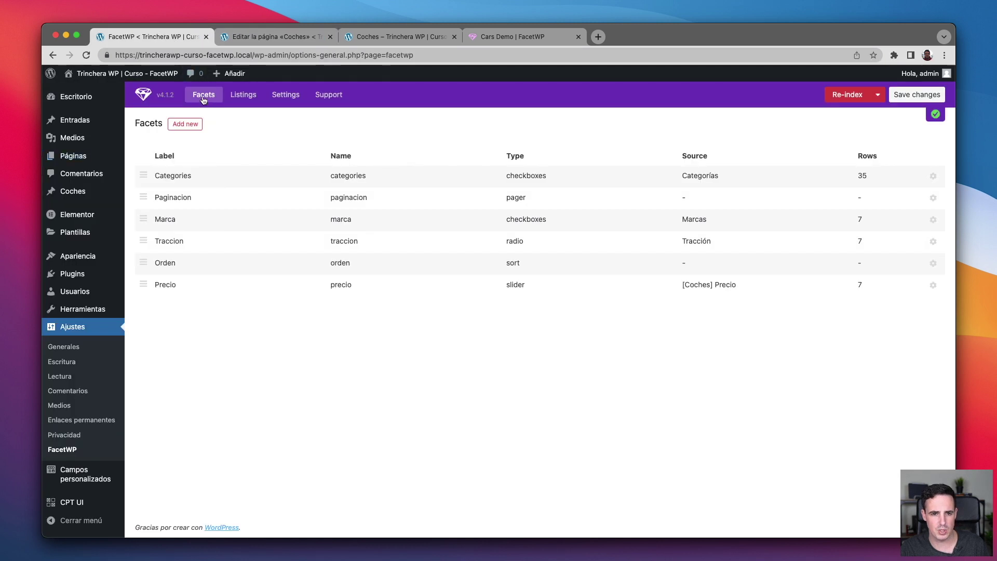
left_click(239, 98)
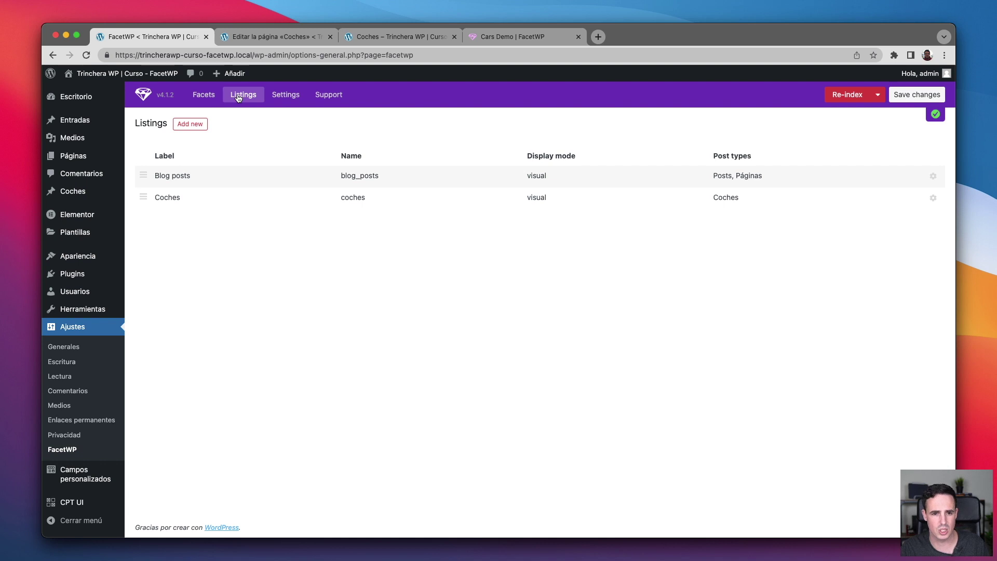
left_click(174, 202)
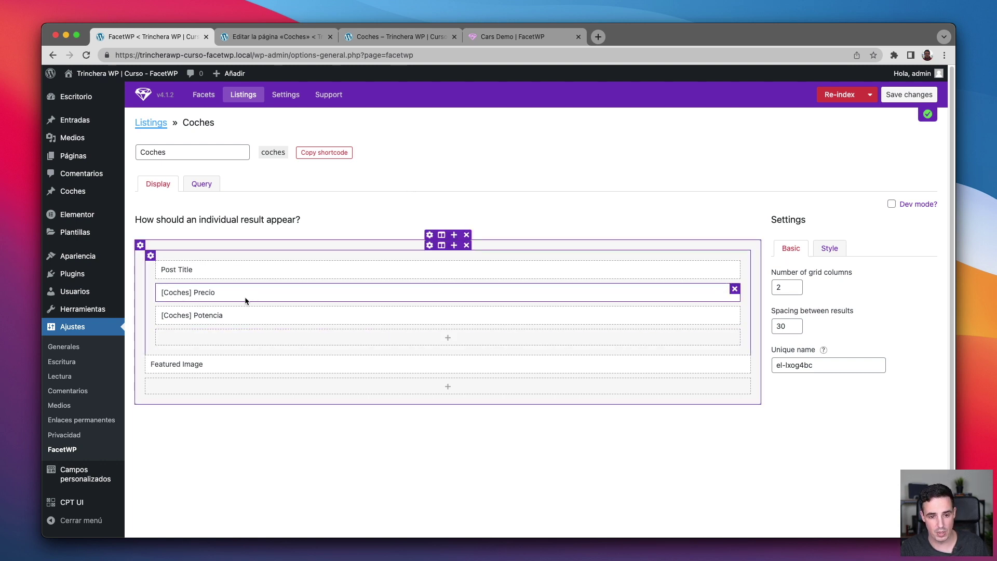
Examine the settings of the Post Title, [Coches] Precio and [Coches] Potencia items in the listing layout
left_click(184, 270)
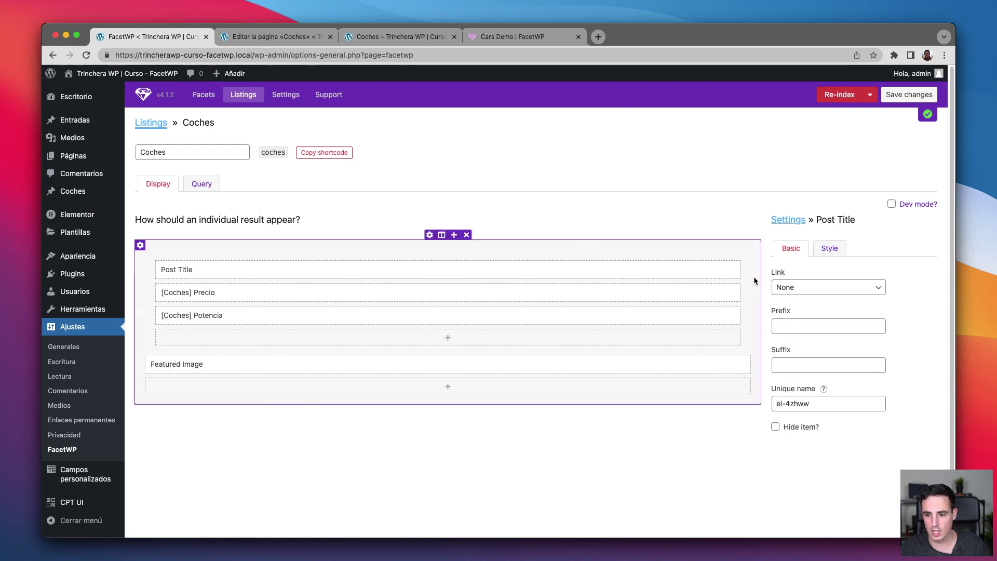
left_click(235, 293)
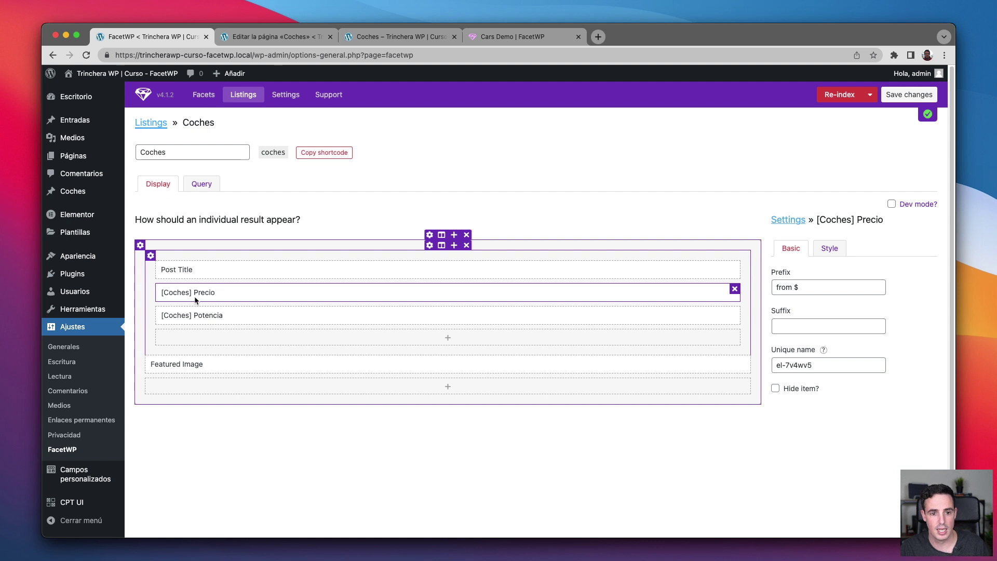
left_click(214, 315)
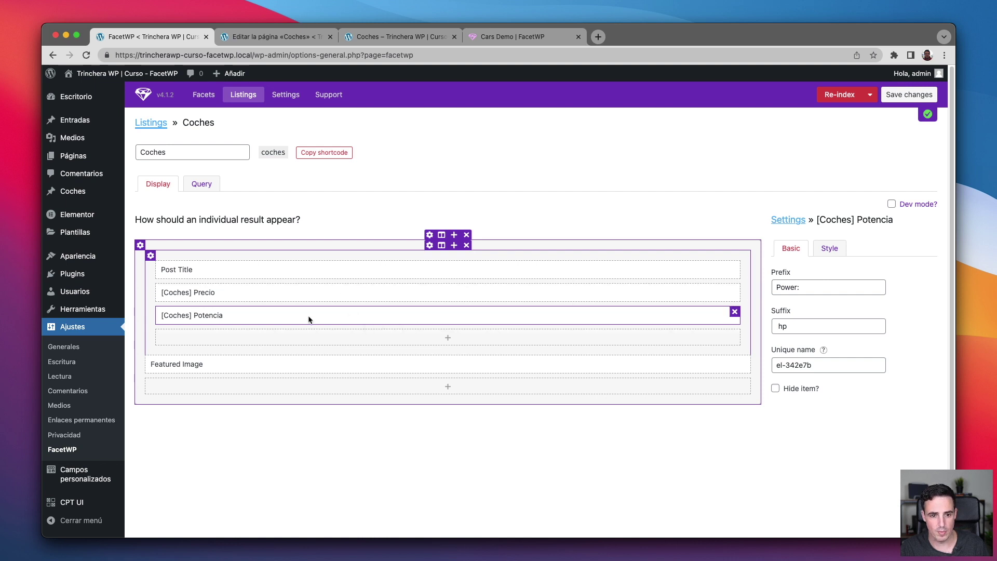
left_click(787, 220)
left_click(166, 317)
Compare FacetWP's Cars Demo page with the published Coches page and return to the Coches listing settings
key("ctrl+shift+Tab")
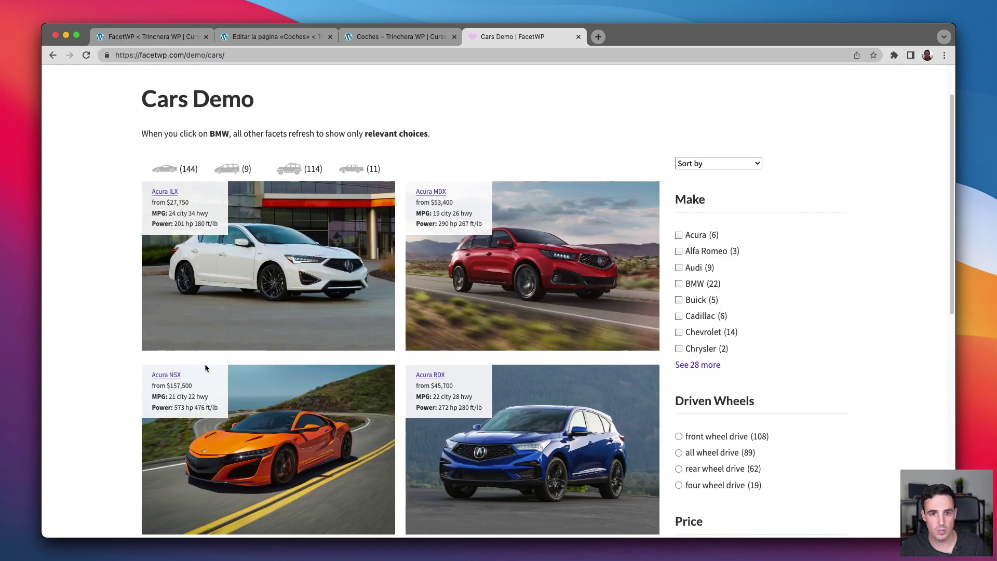
key("ctrl+shift+Tab")
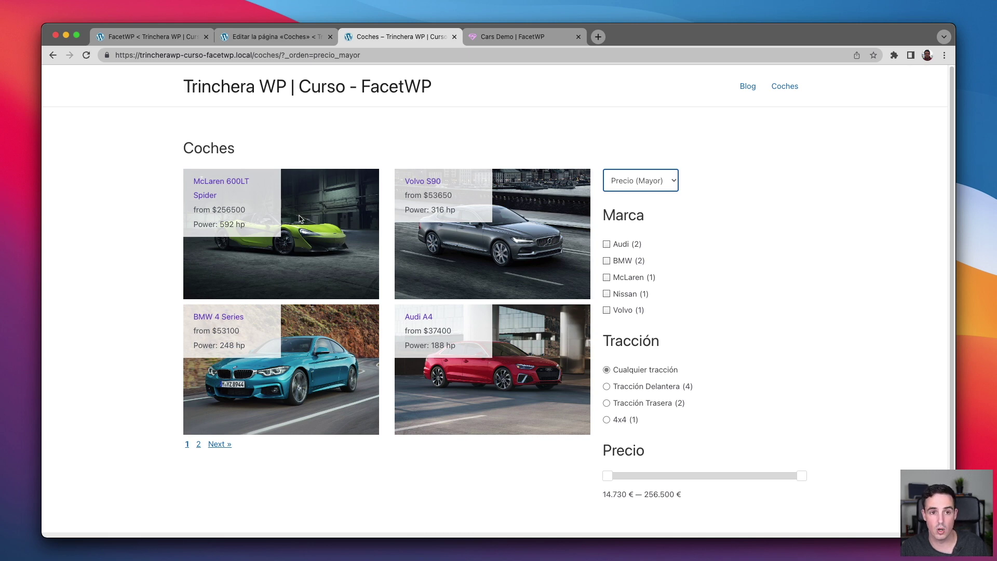
key("ctrl+shift+Tab")
key("ctrl+Tab")
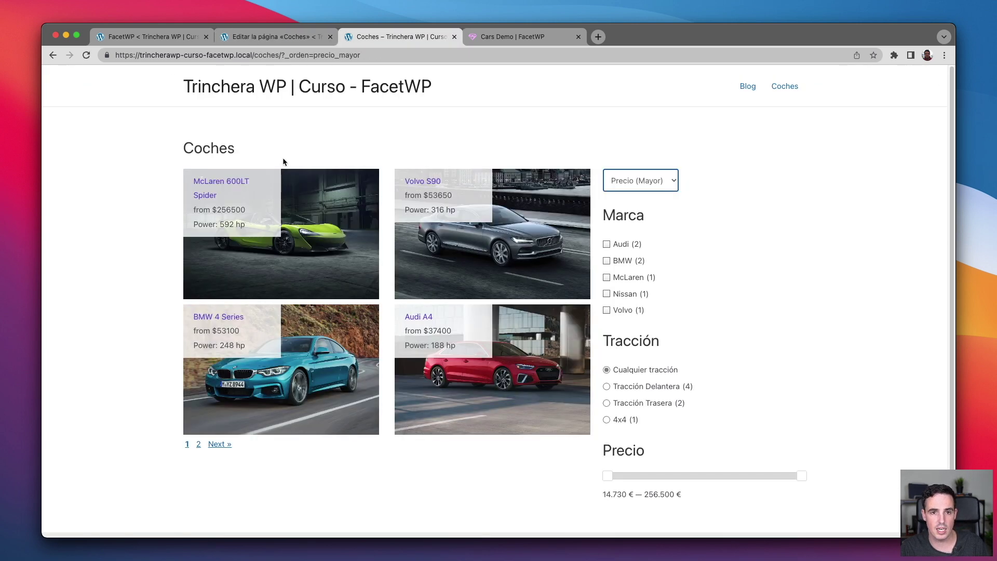
key("ctrl+shift+Tab")
key("ctrl+shift+Tab")
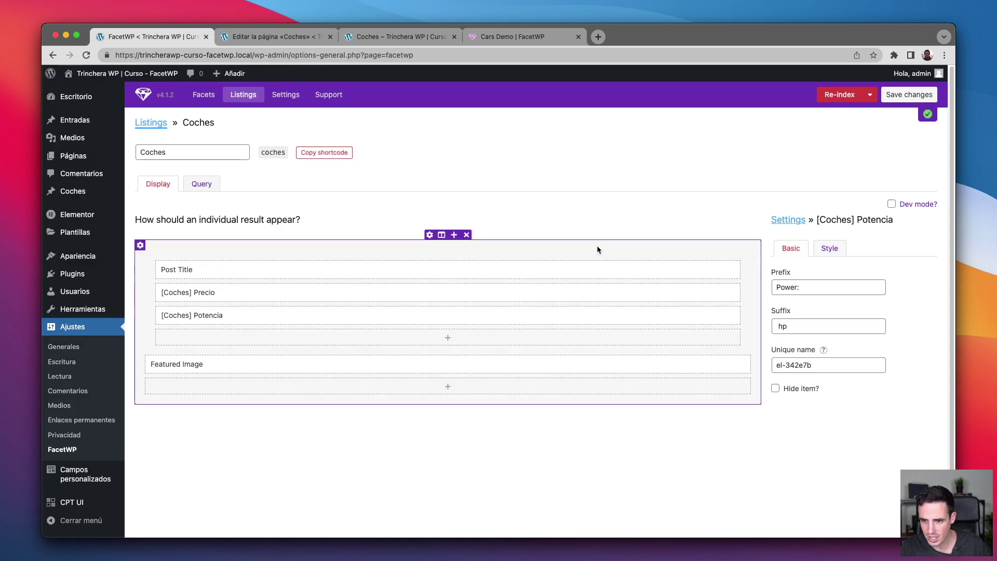
Search the items that can be added to the inner row for "co" and dismiss the list
left_click(448, 338)
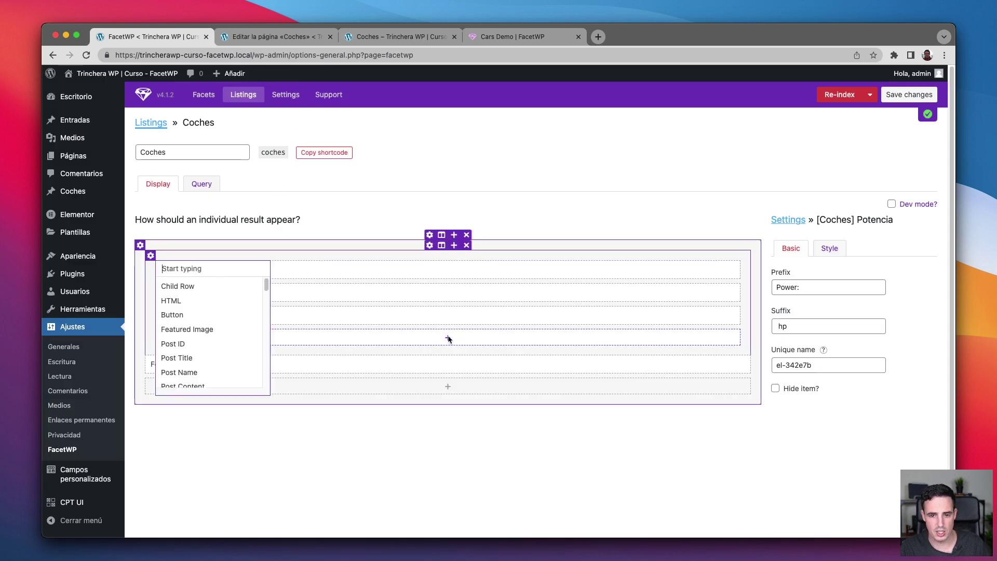
type("co")
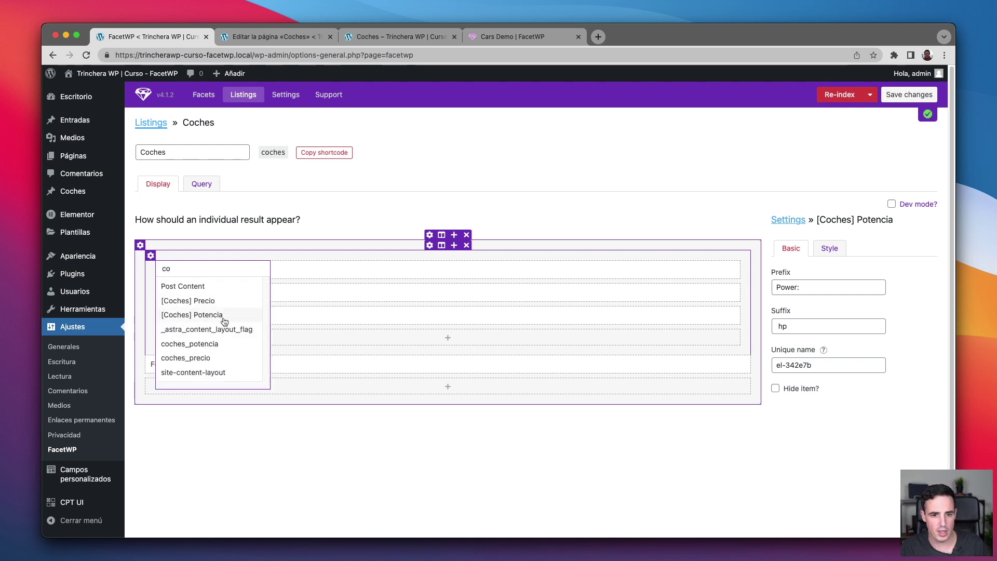
scroll(221, 319, "down", 1)
left_click(263, 427)
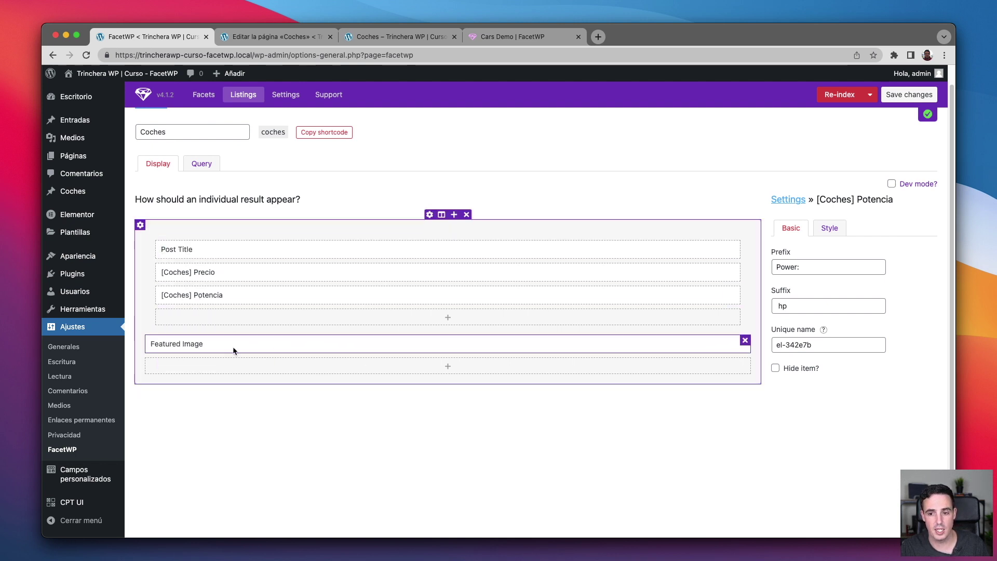
Check the listing's query post type and results per page against the published Coches page, and return to the display layout
left_click(201, 162)
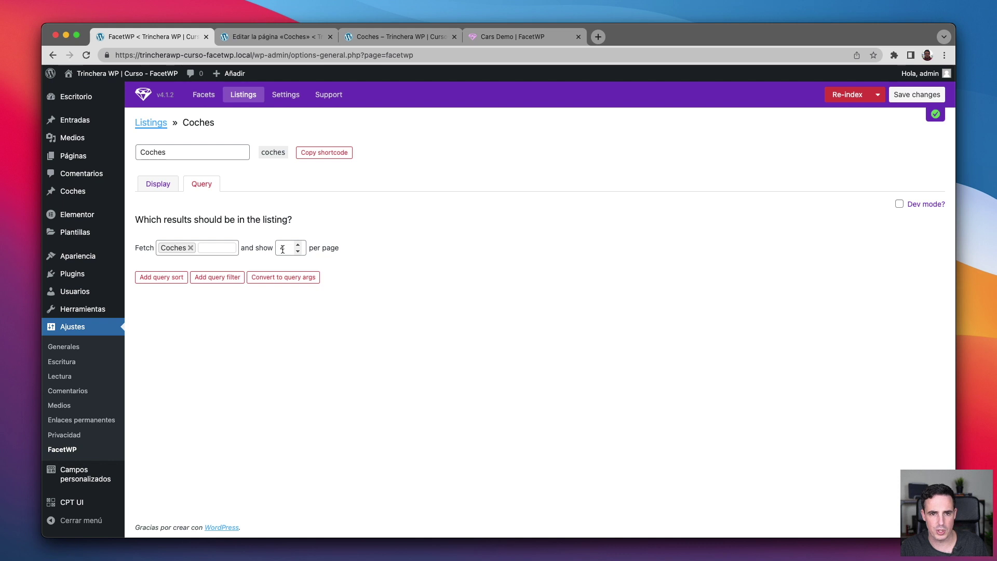
key("super+4")
key("super+3")
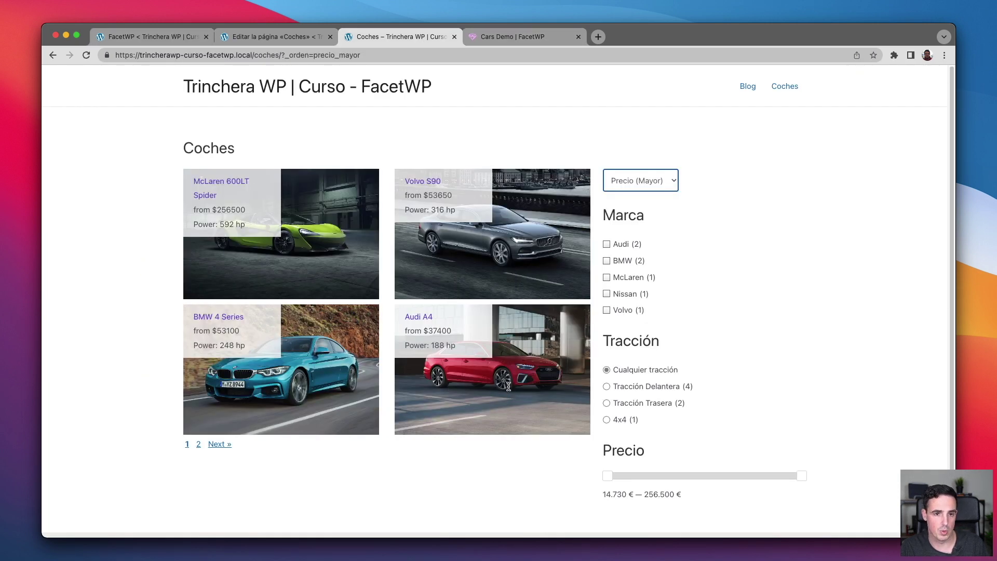
key("super+1")
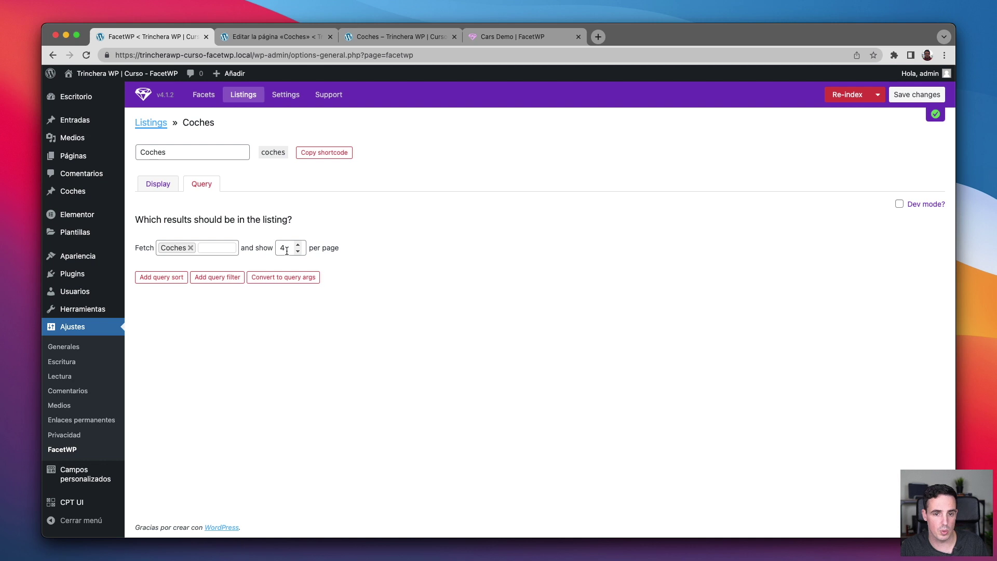
left_click(158, 185)
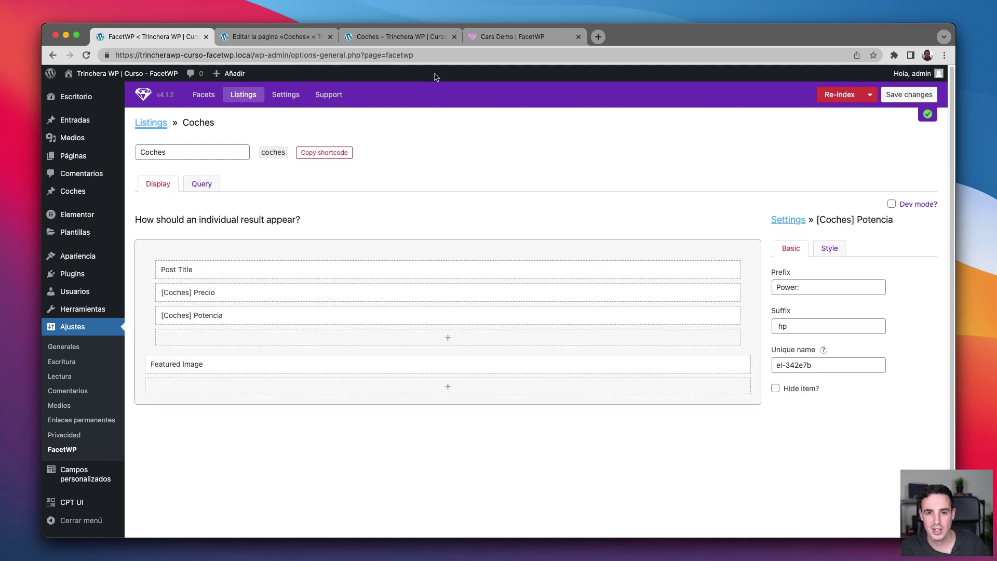
Check the Cars Demo page, the listing and pagination shortcodes in the Coches page editor and the published Coches page, and return to FacetWP's settings
key("super+4")
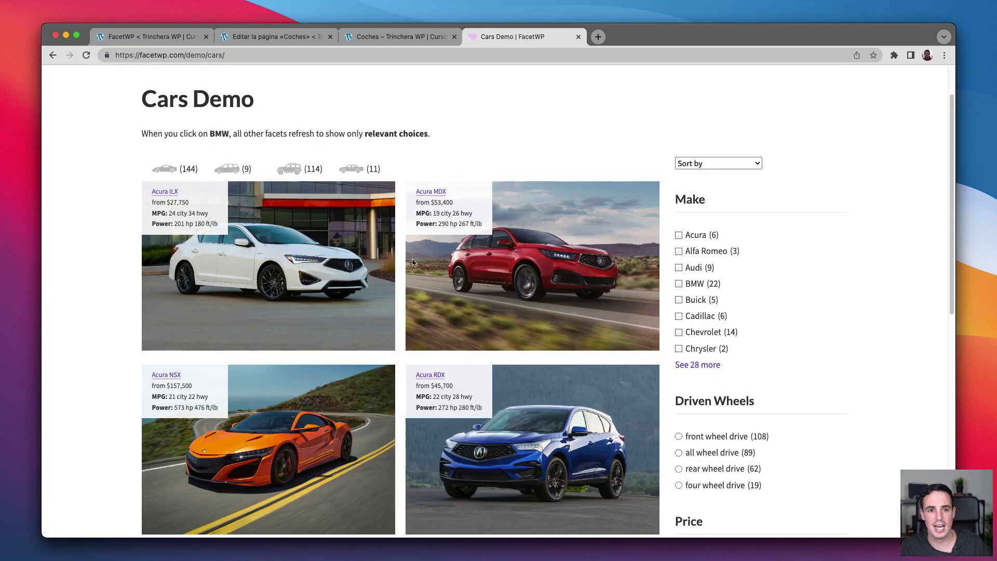
key("super+1")
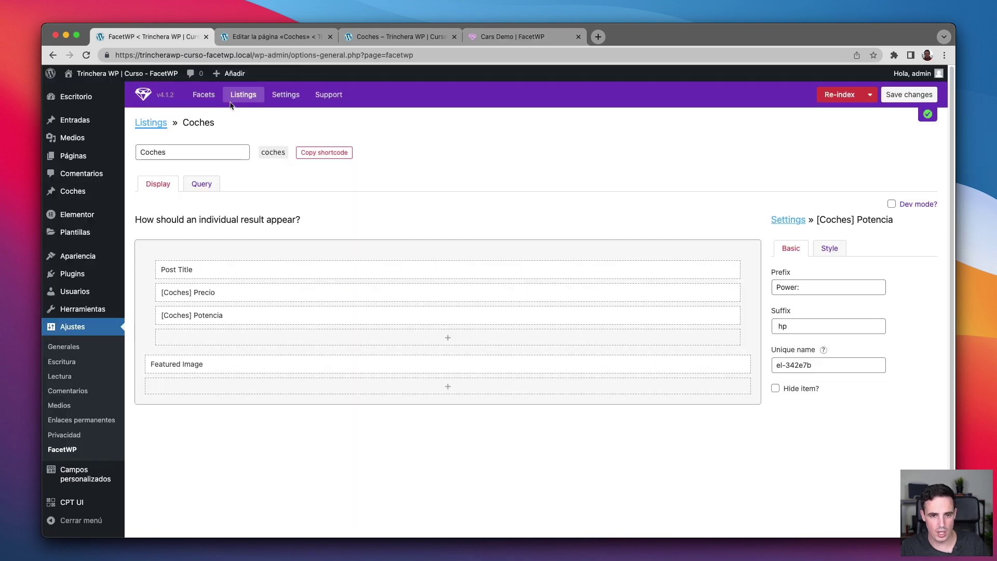
key("super+2")
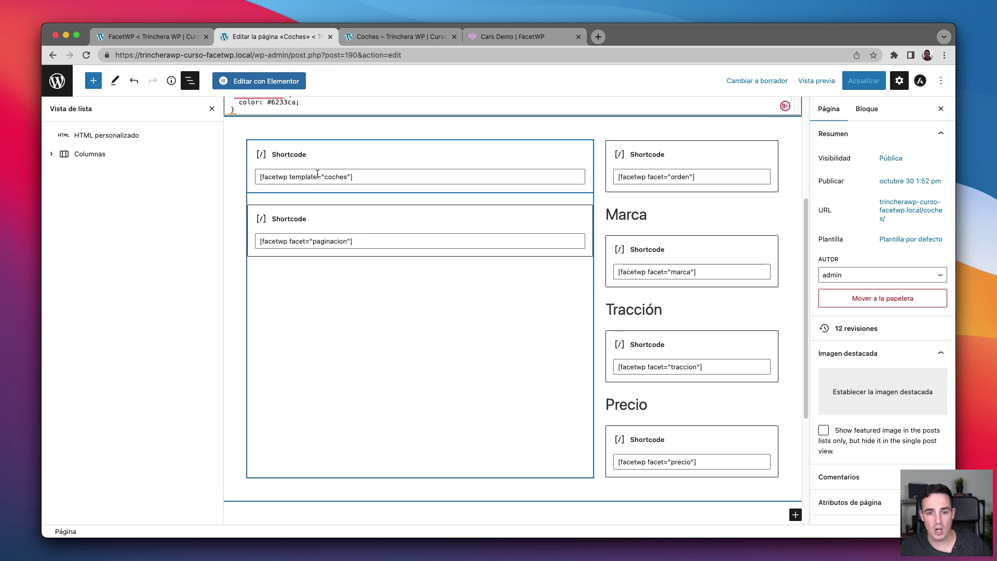
key("super+3")
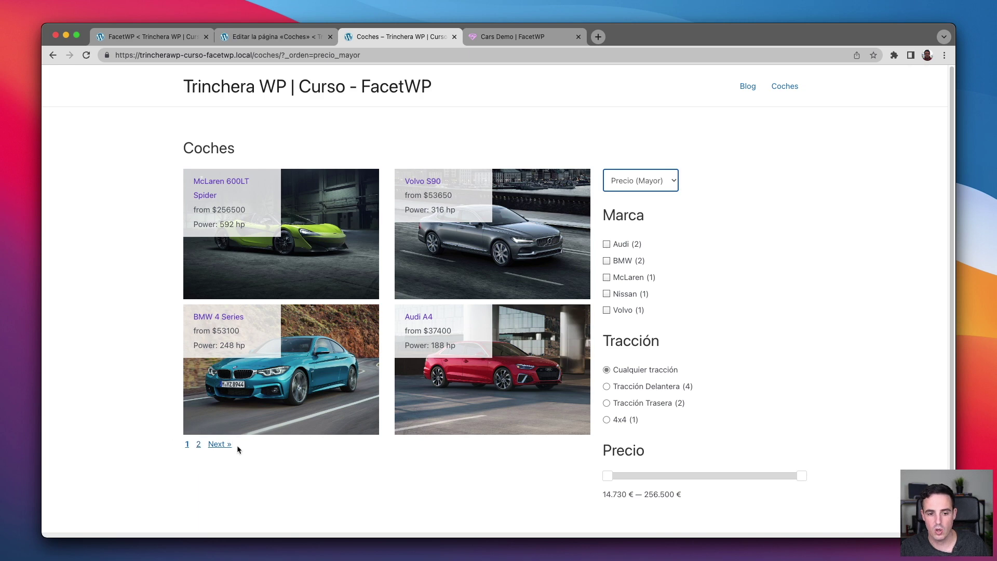
key("super+1")
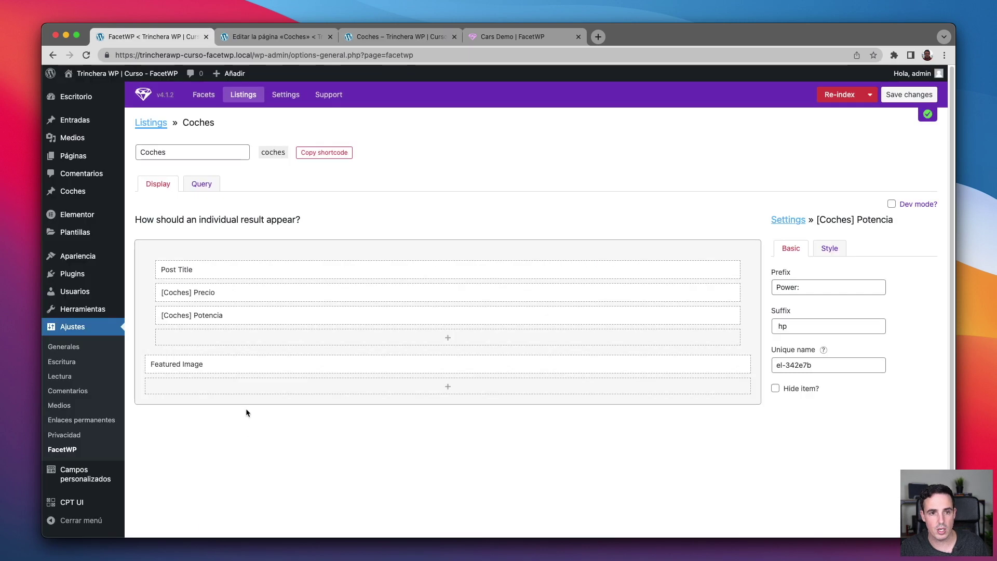
Examine the Paginacion facet's settings and available pager types, comparing them with the pagination on the published Coches page
left_click(204, 95)
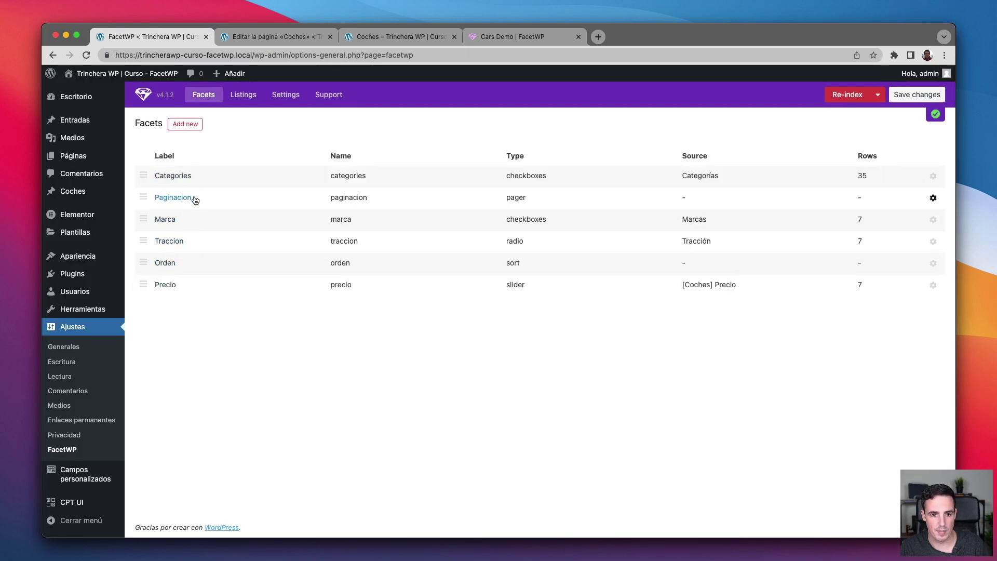
left_click(173, 198)
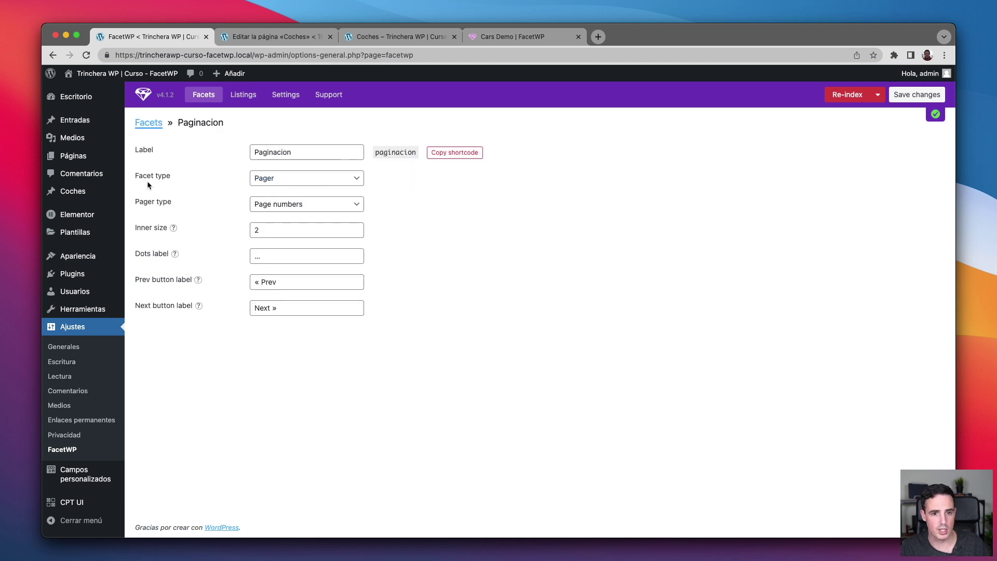
left_click(282, 207)
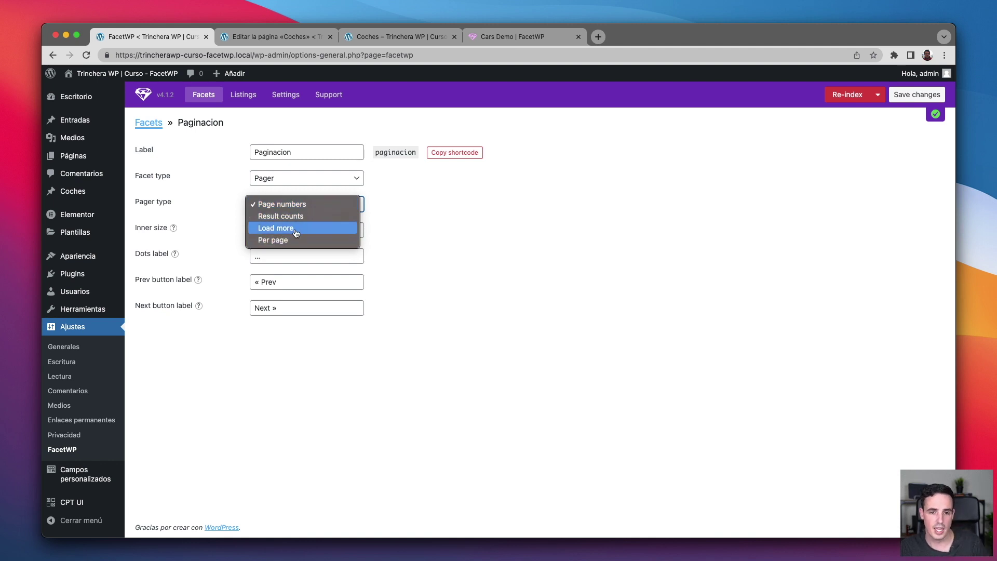
left_click(262, 389)
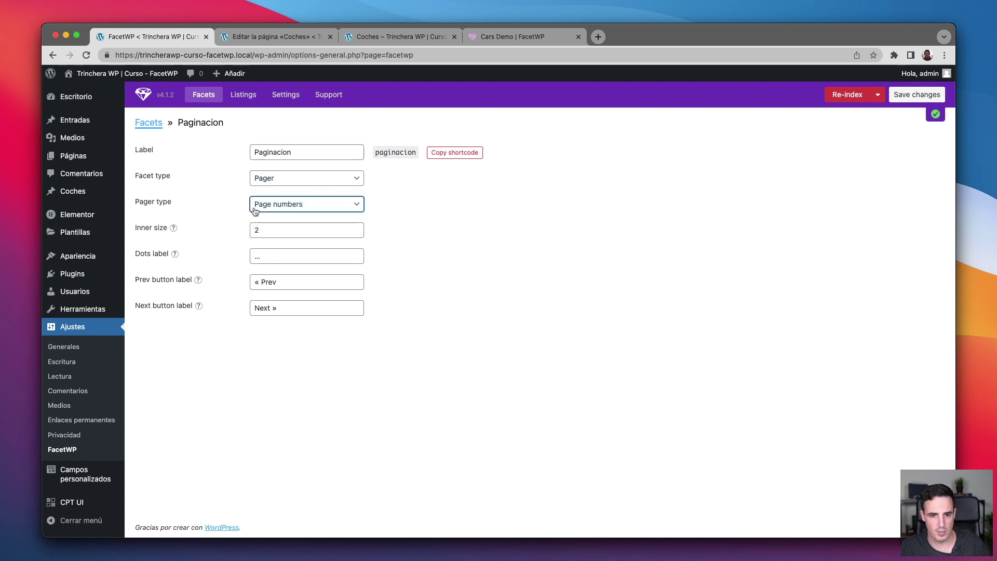
key("super+3")
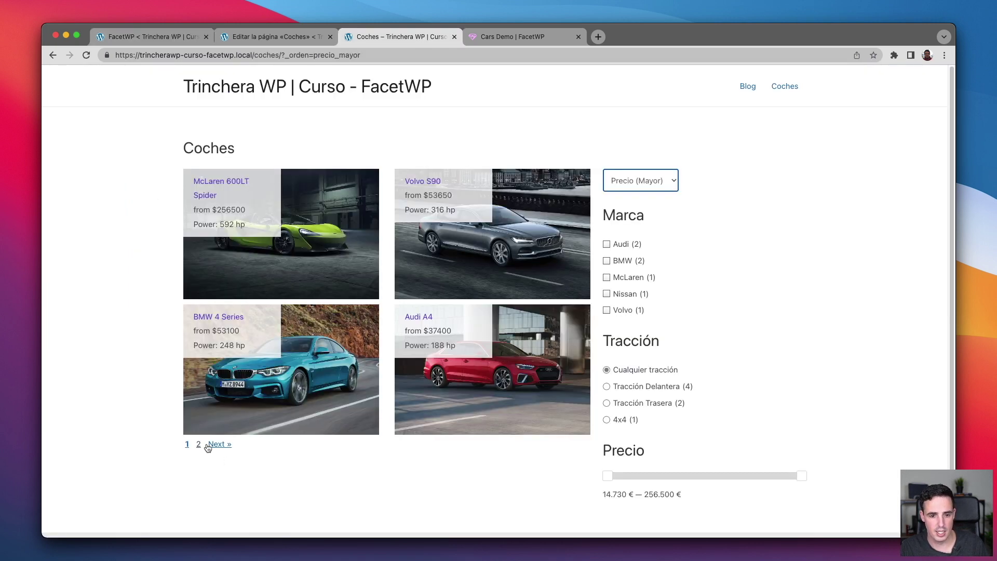
key("super+1")
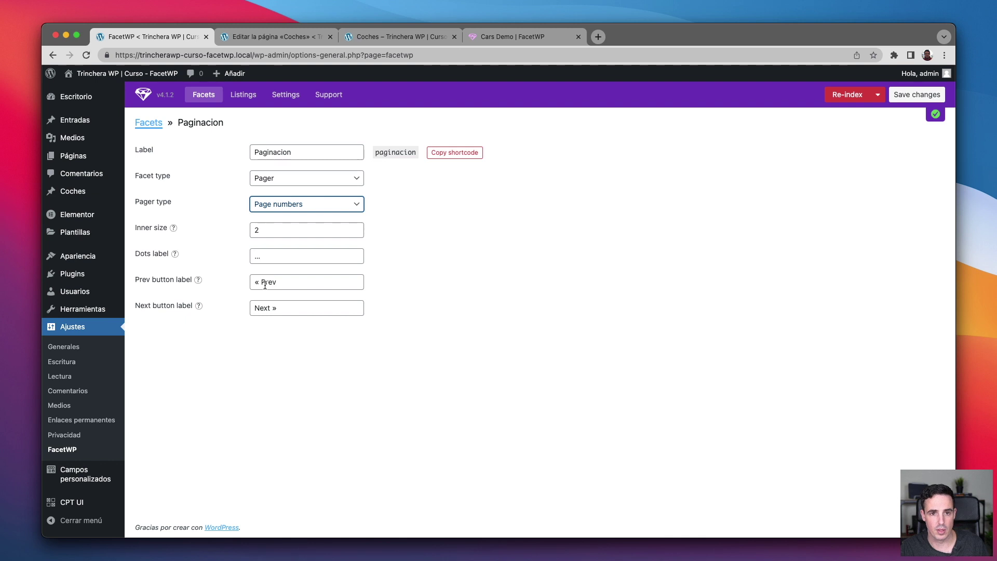
key("super+3")
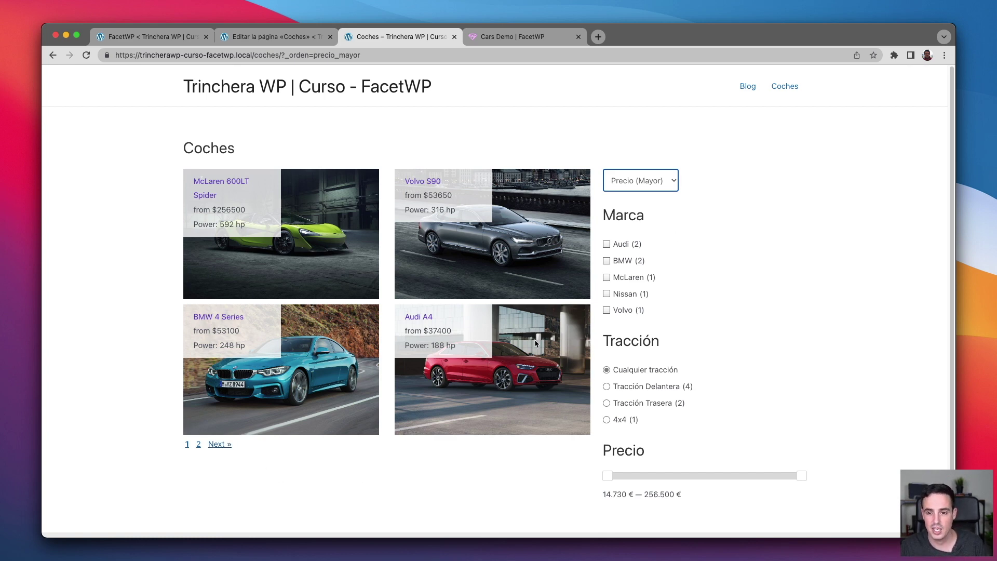
Check the orden facet shortcode in the Coches page editor and open the Orden facet's settings in FacetWP
key("super+1")
key("super+2")
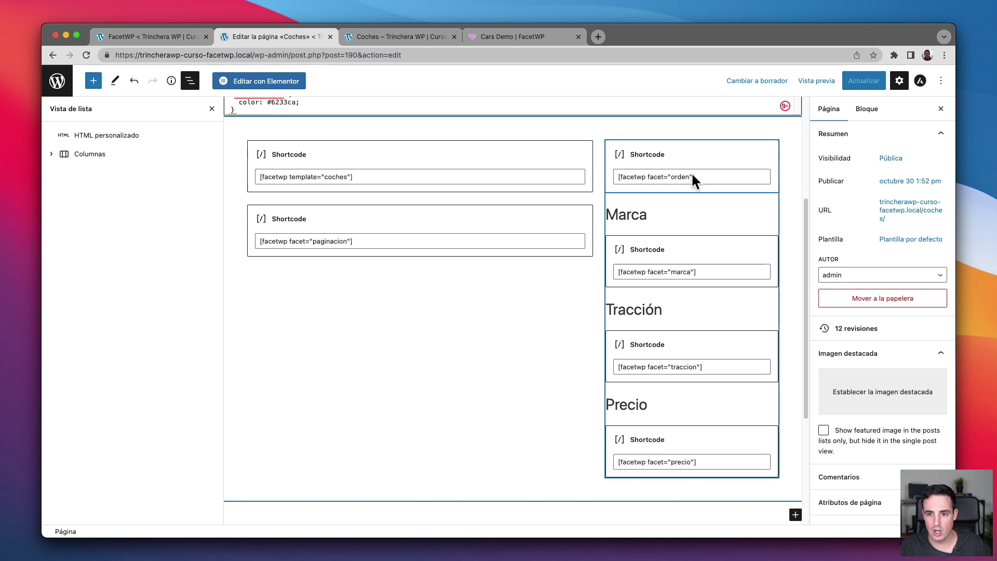
key("super+1")
left_click(203, 97)
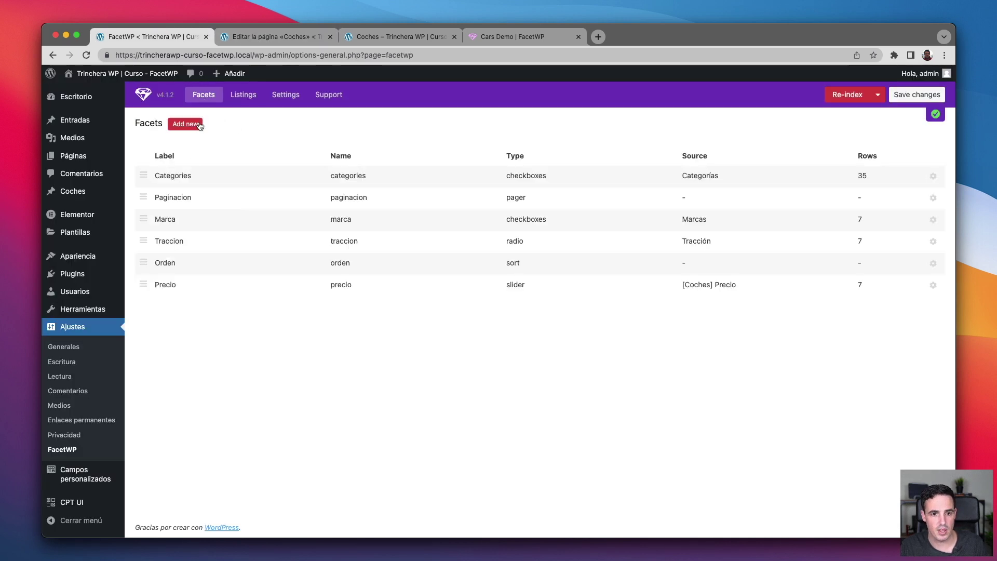
left_click(171, 261)
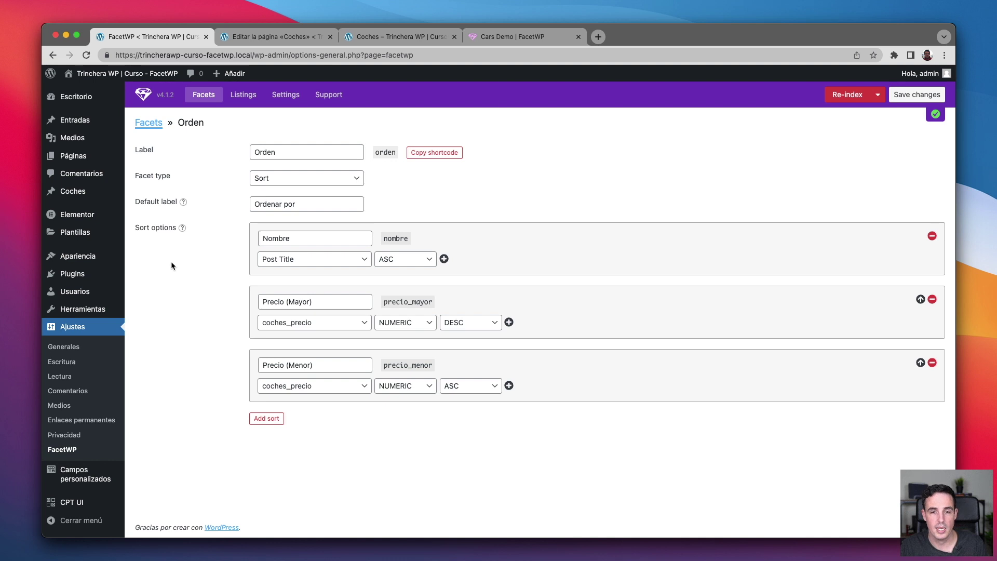
Compare the Orden facet's default label and sort options with the sort choices on the published Coches page, and return to its settings
key("super+3")
left_click(674, 180)
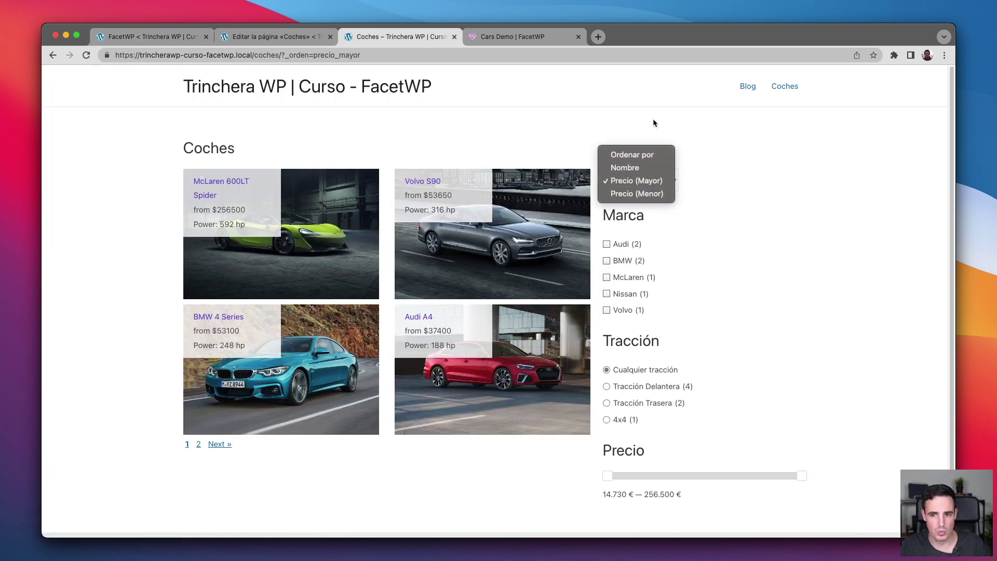
key("super+1")
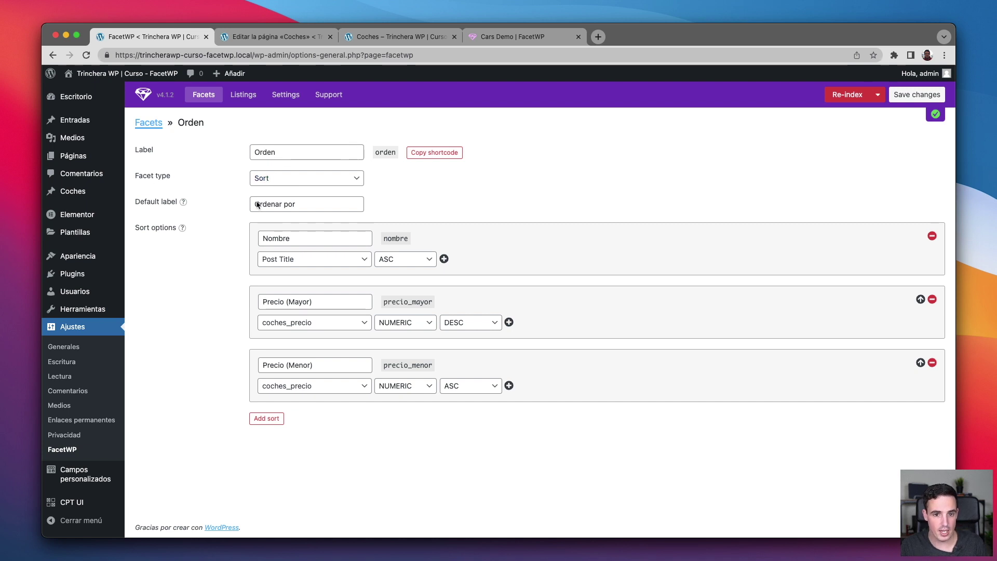
mouse_move(181, 203)
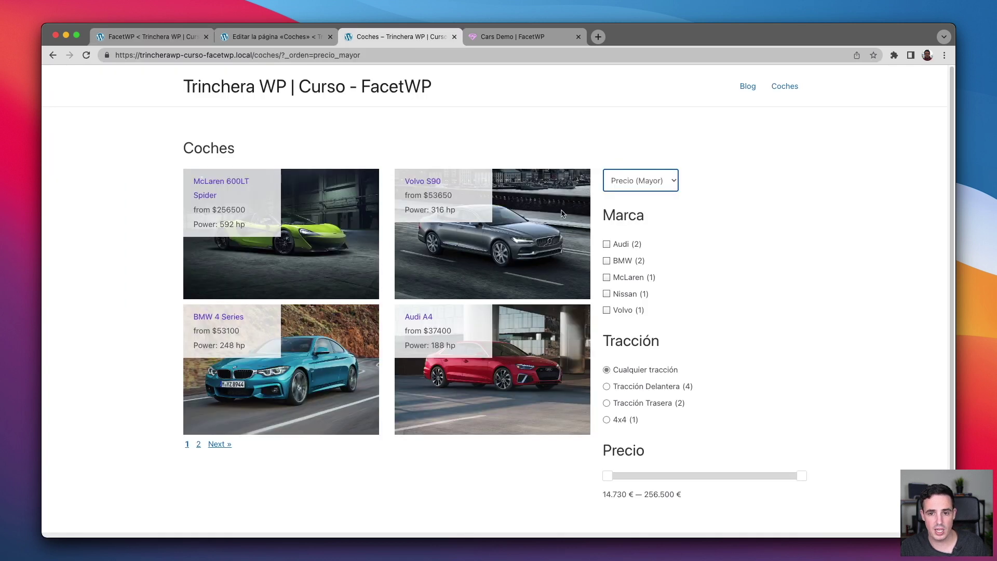
left_click(631, 179)
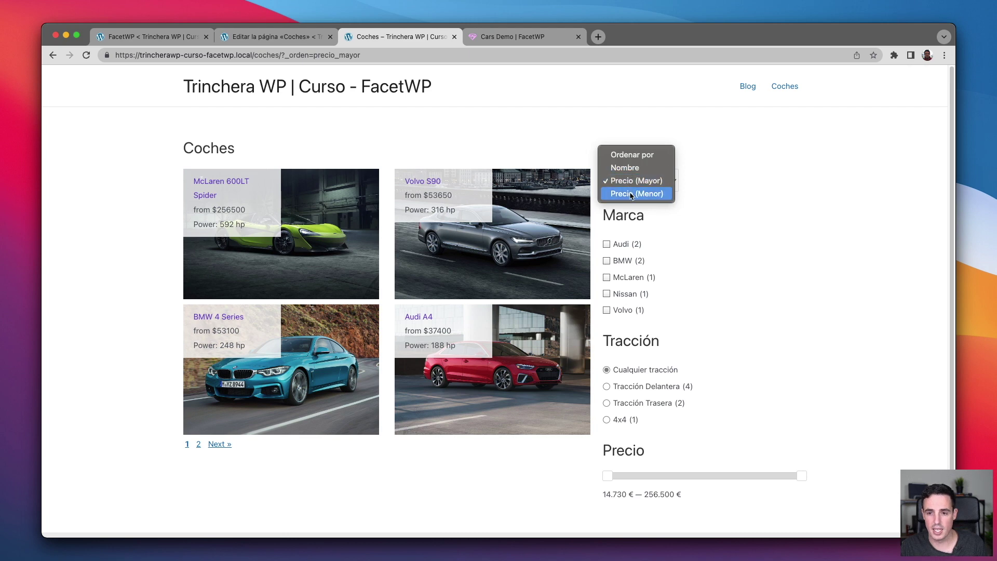
left_click(726, 190)
key("super+1")
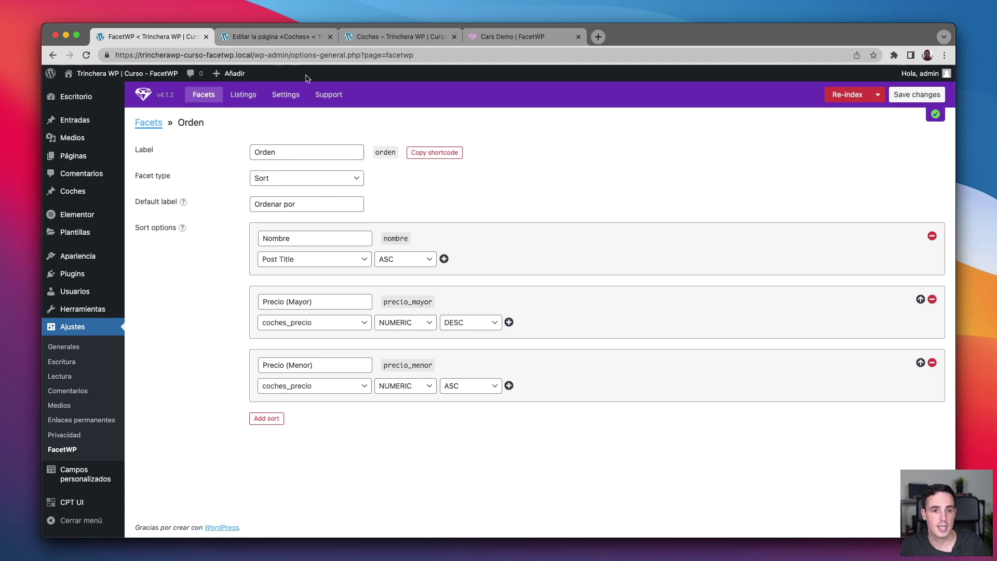
Check the marca facet shortcode in the Coches page editor and open the Marca facet's settings in FacetWP
key("super+2")
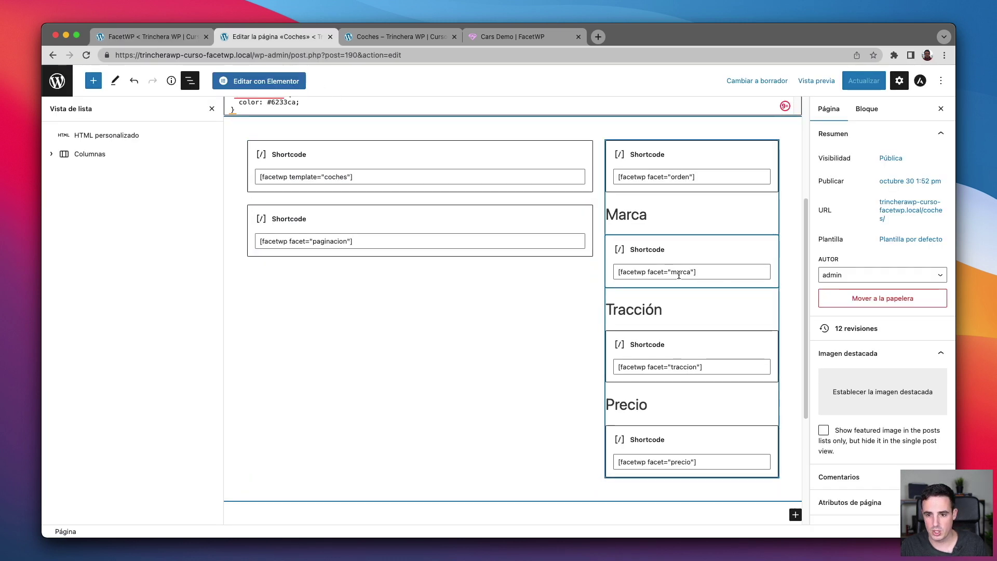
key("super+3")
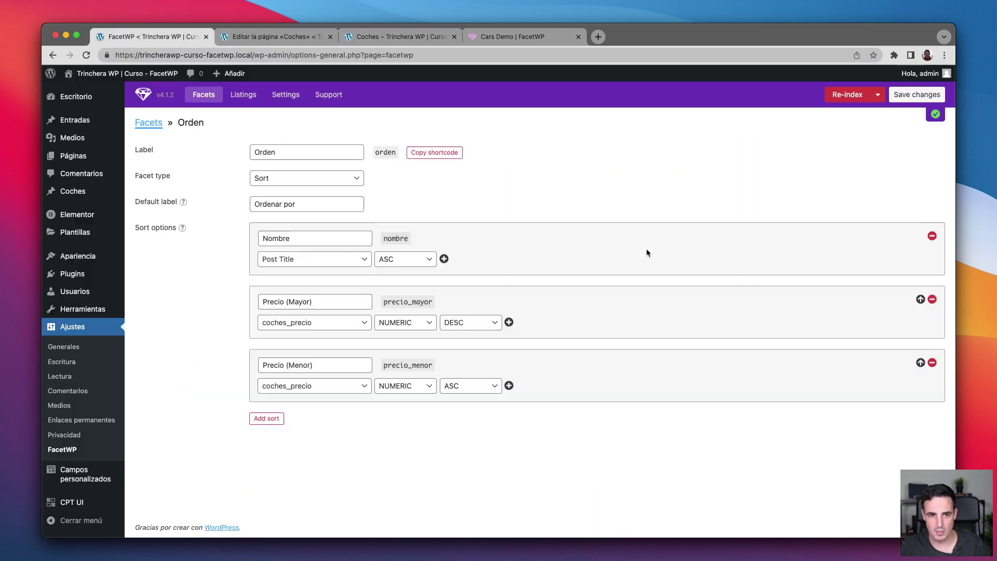
key("super+1")
left_click(207, 100)
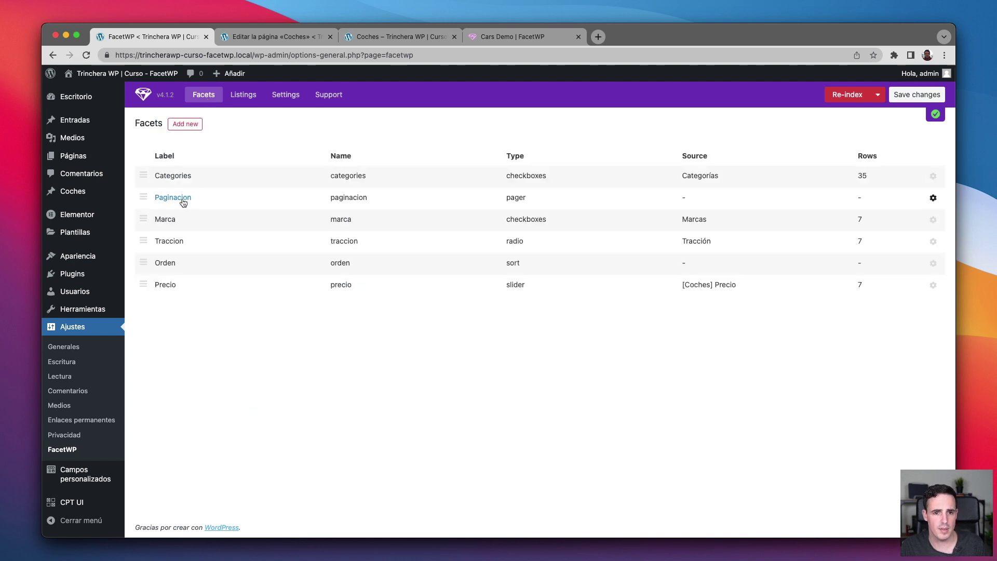
left_click(165, 219)
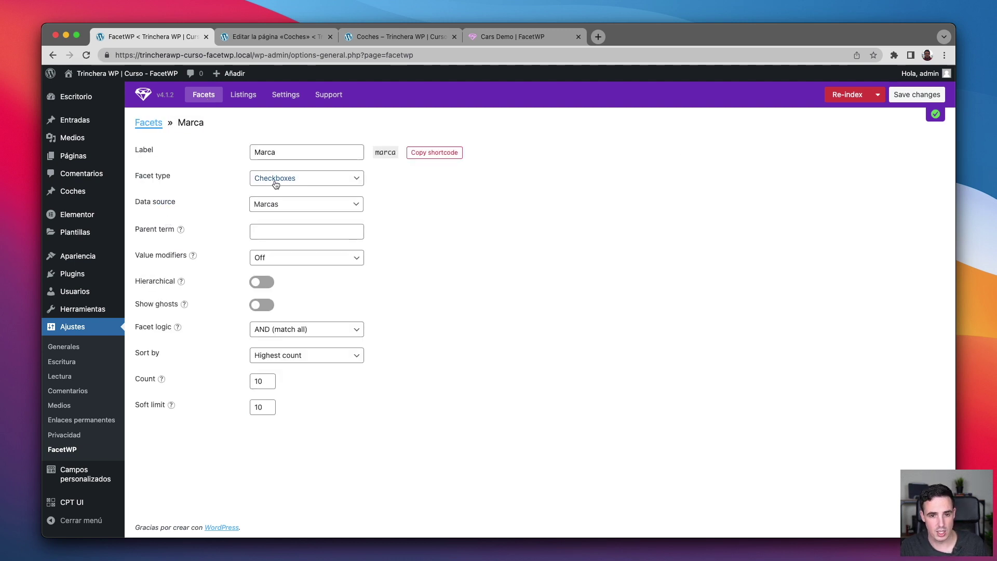
Search the Marca facet's data sources for "mar" and dismiss the list without changing the source
left_click(284, 208)
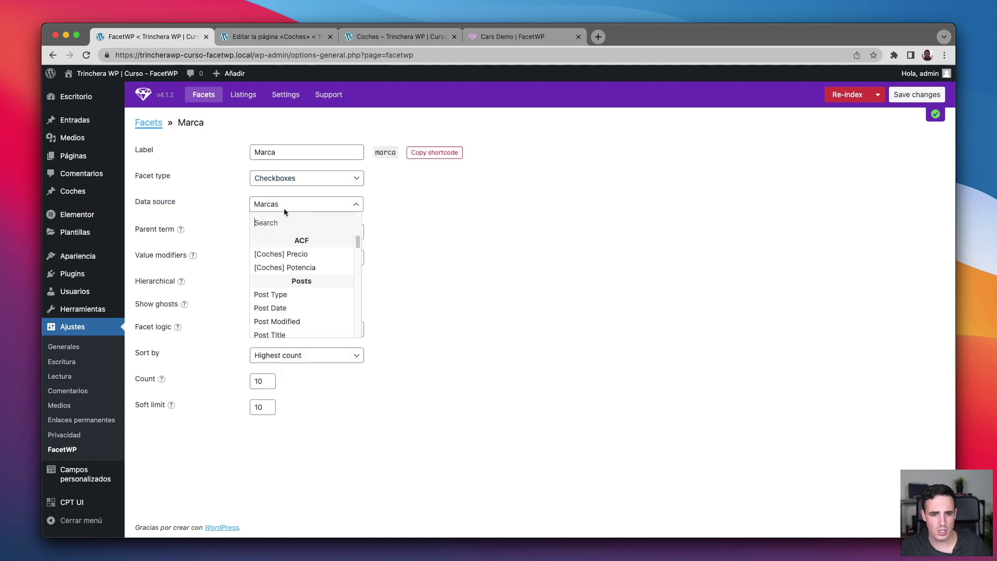
type("mar")
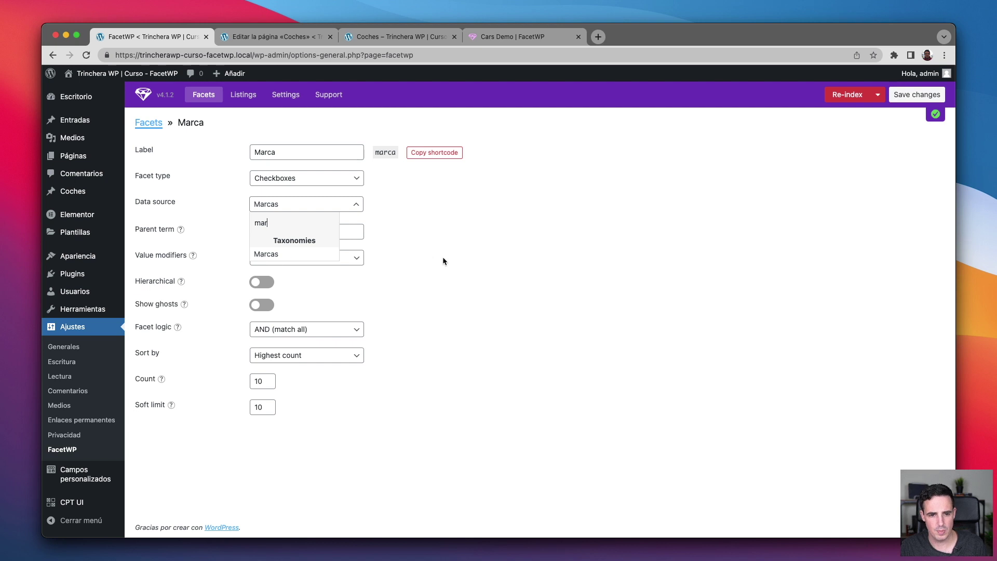
left_click(415, 246)
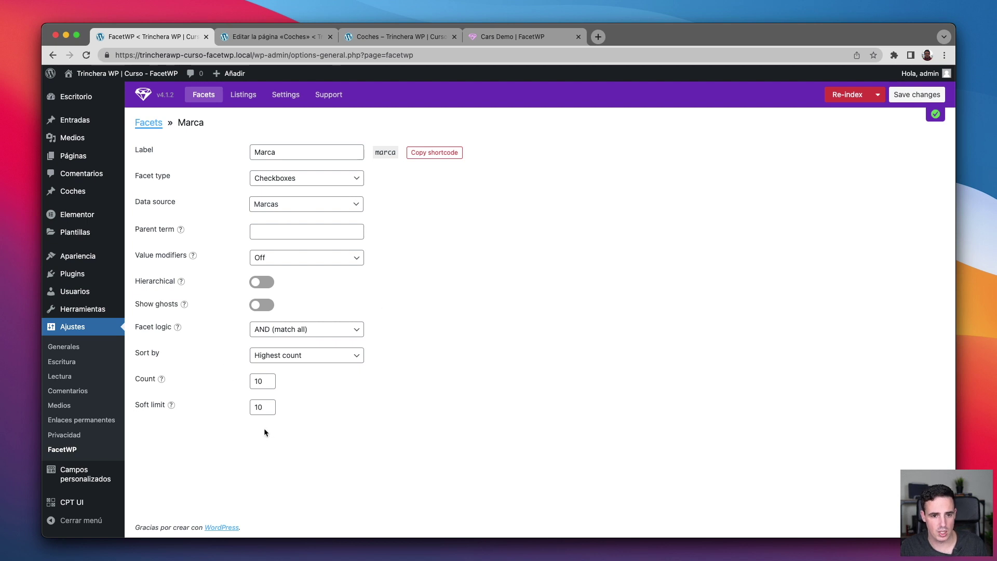
Open the Traccion facet's settings and compare its facet type and default label with the Tracción filter on the published Coches page
key("super+3")
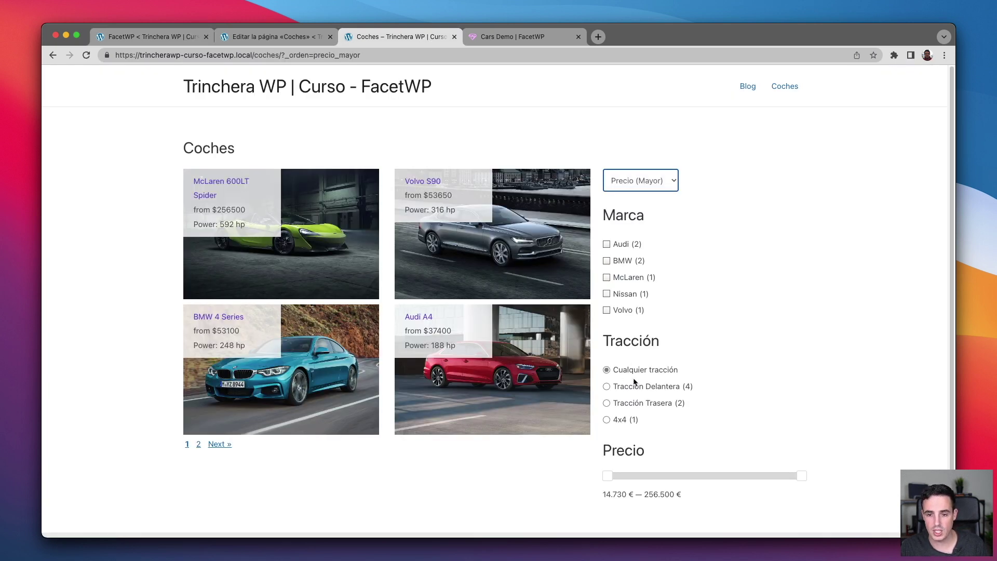
key("super+1")
left_click(203, 95)
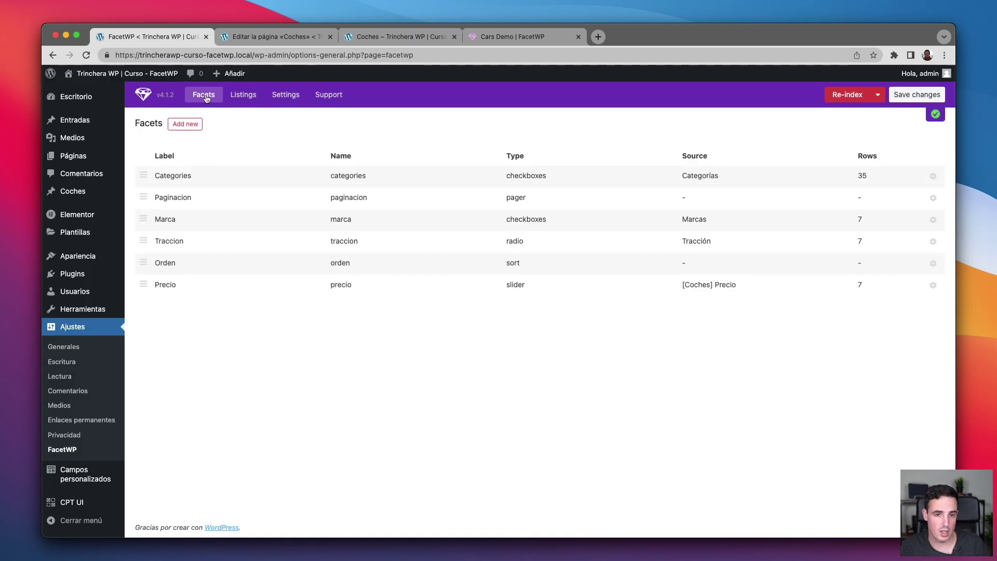
left_click(170, 241)
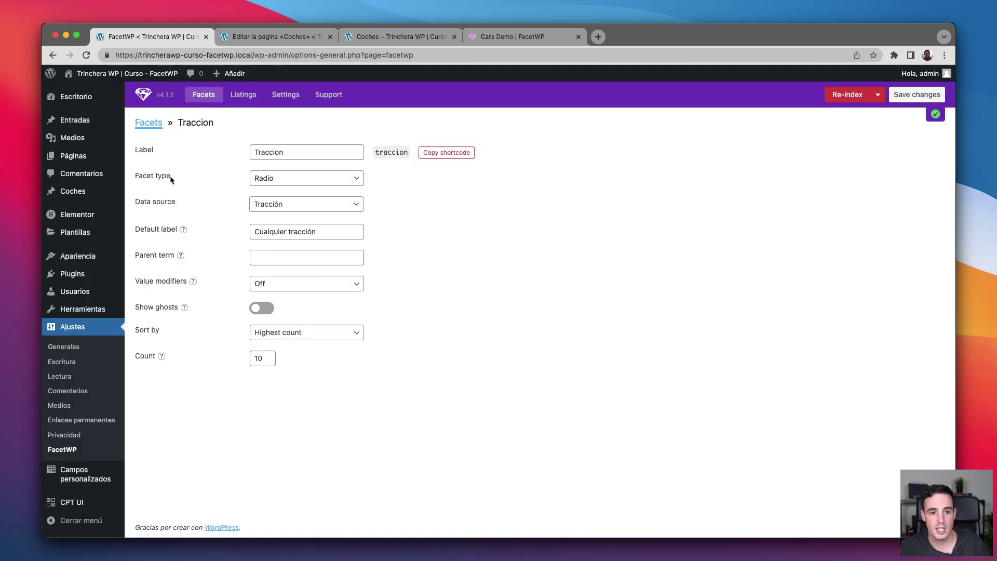
key("super+3")
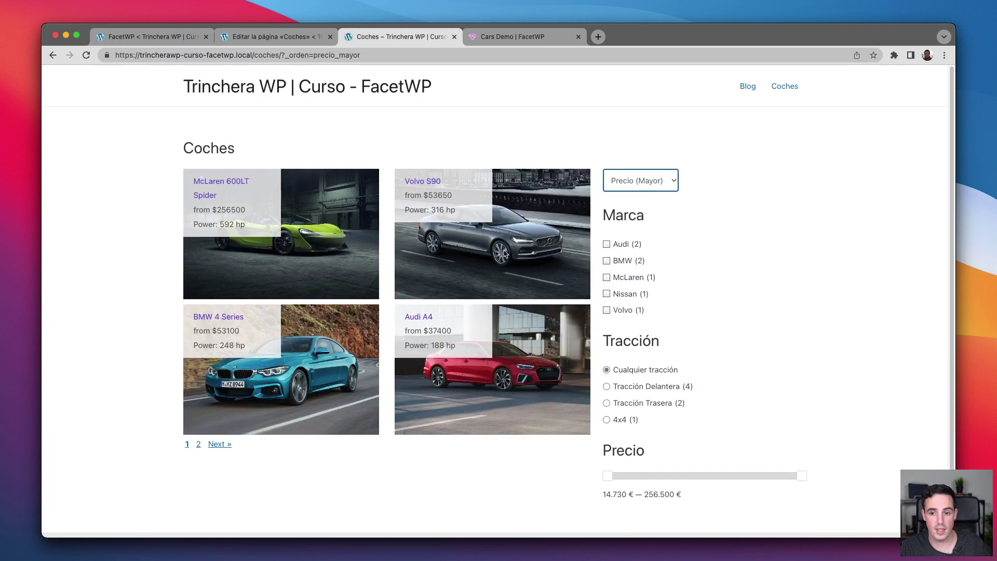
key("super+1")
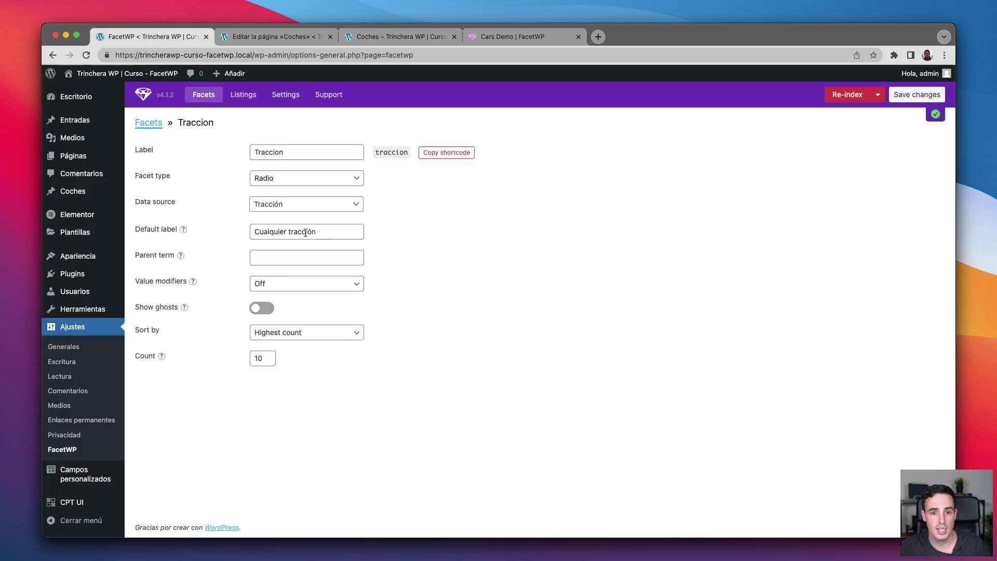
Search the Traccion facet's data sources for "trac", dismiss the list, and view the filters on the published Coches page
left_click(274, 208)
type("trac")
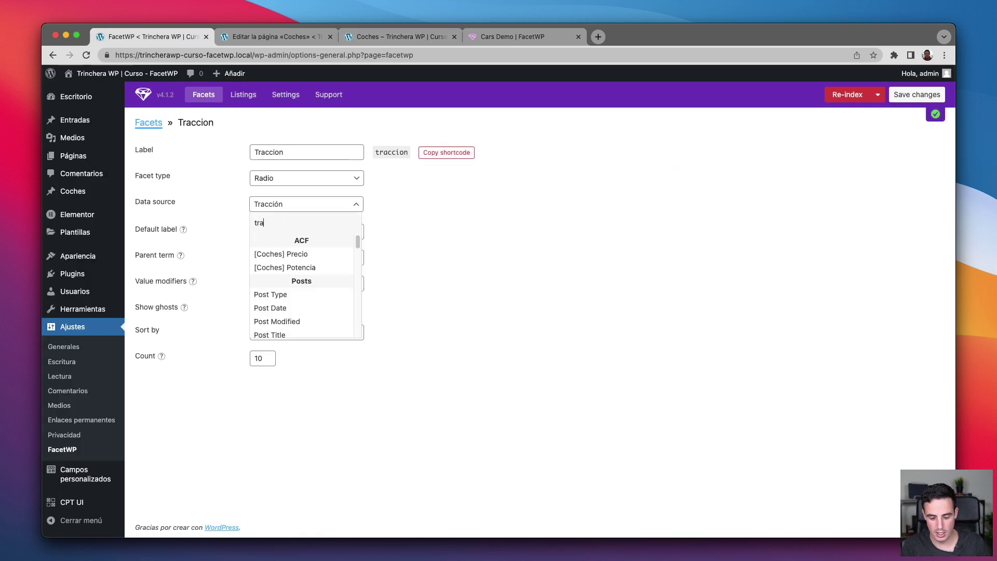
left_click(531, 301)
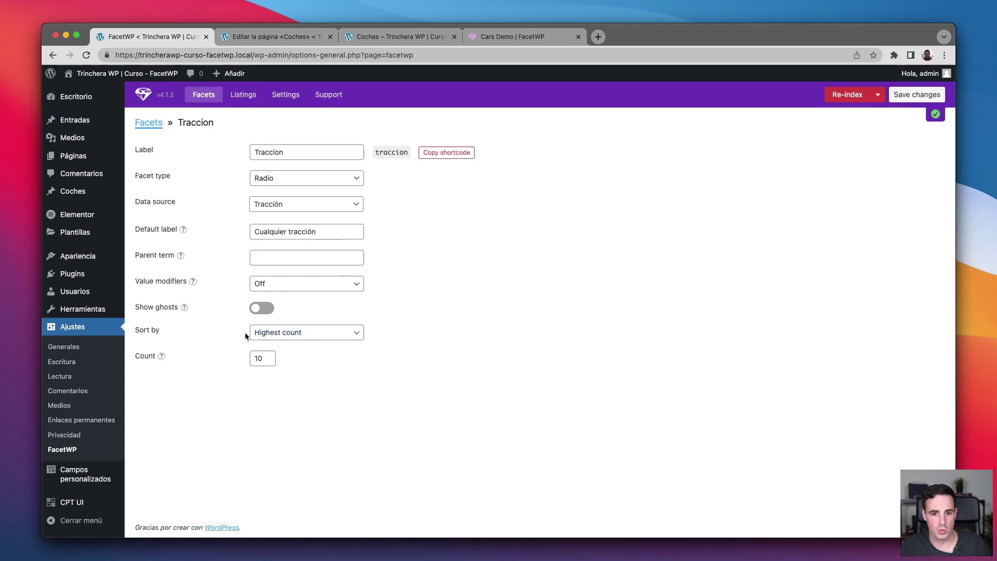
key("super+3")
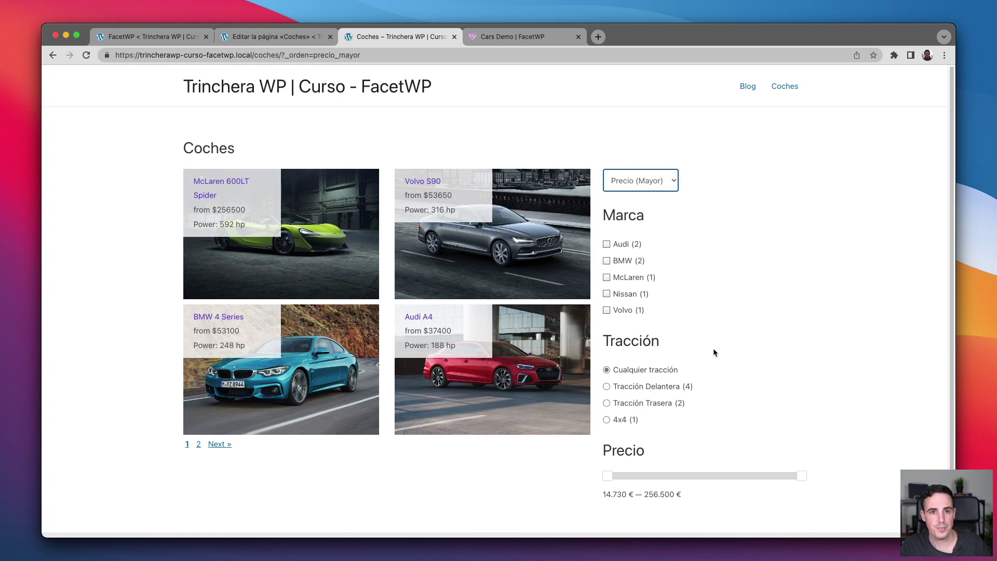
Open the Precio facet's settings in FacetWP and review the options for its other data source without selecting any
key("super+1")
left_click(205, 97)
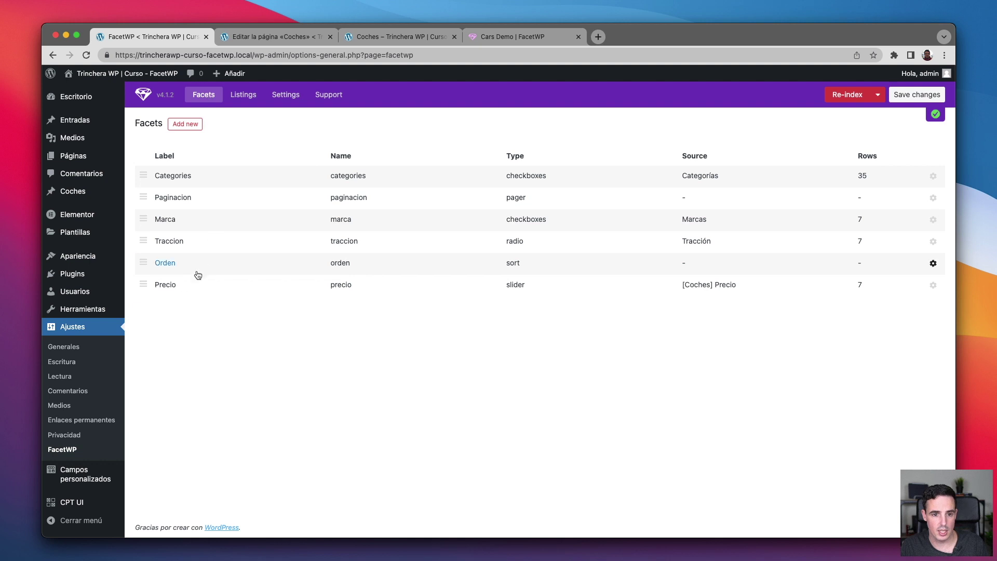
left_click(174, 287)
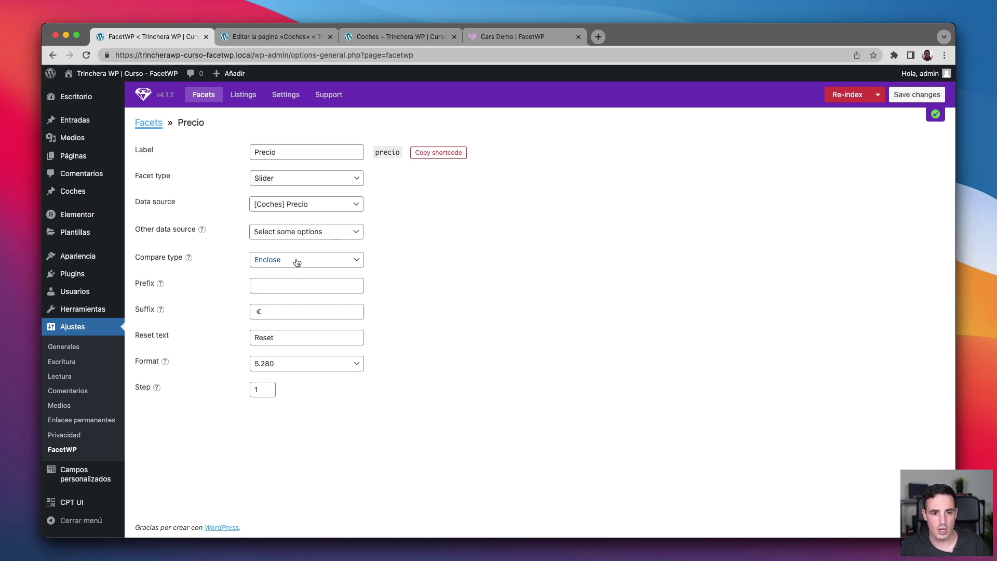
left_click(273, 234)
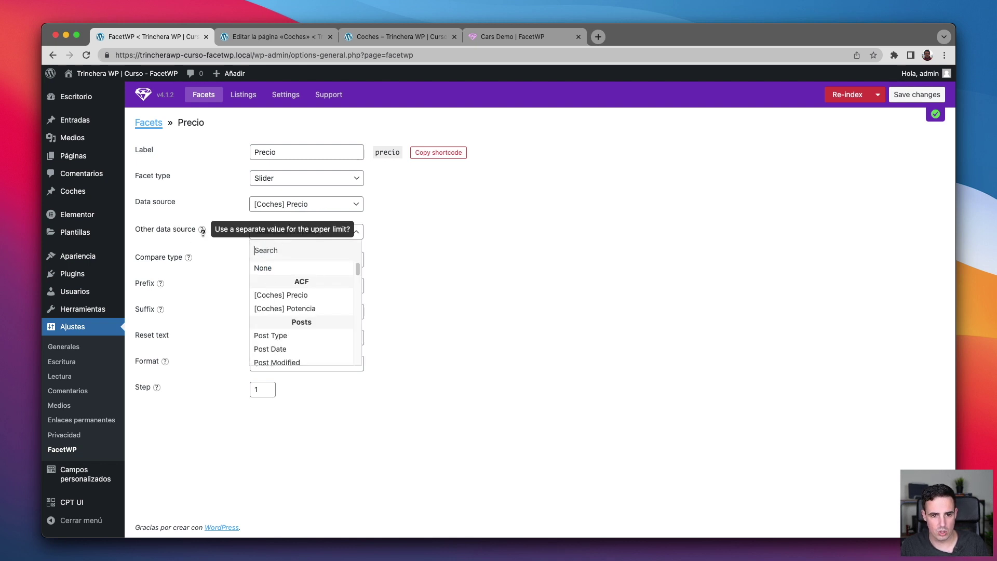
left_click(509, 230)
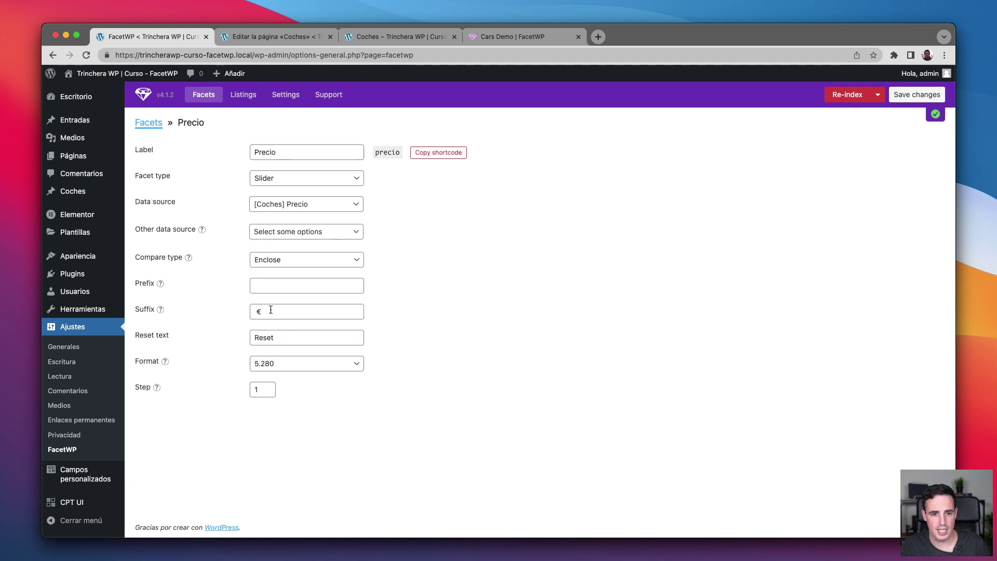
Inspect the Precio facet's suffix and reset text without editing them
left_click_drag(269, 311, 255, 310)
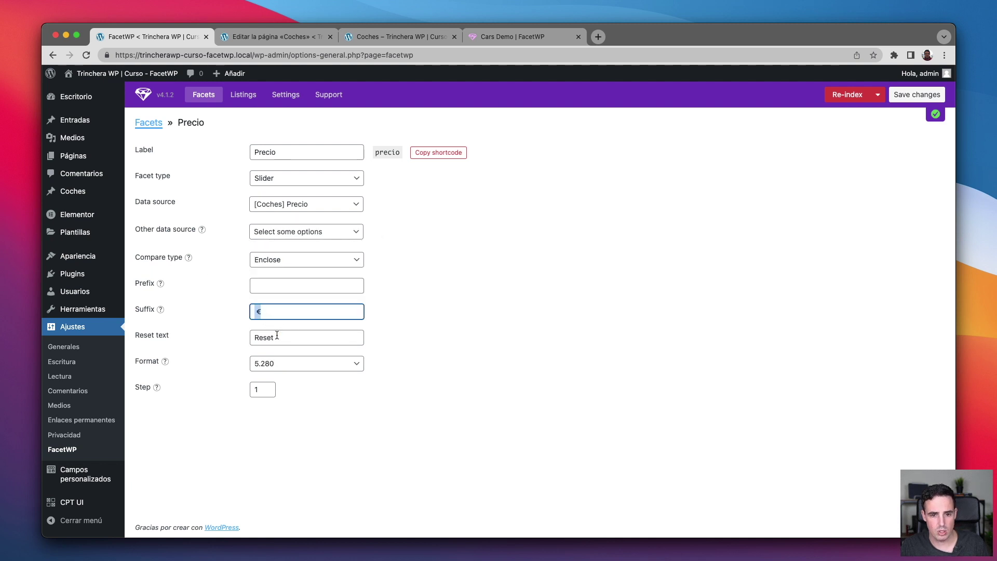
key("Tab")
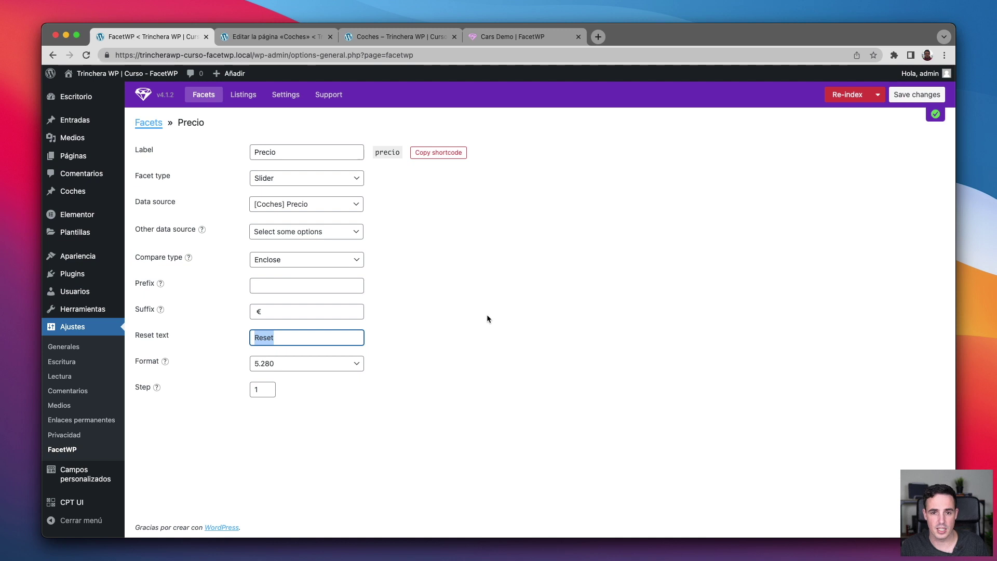
left_click(456, 315)
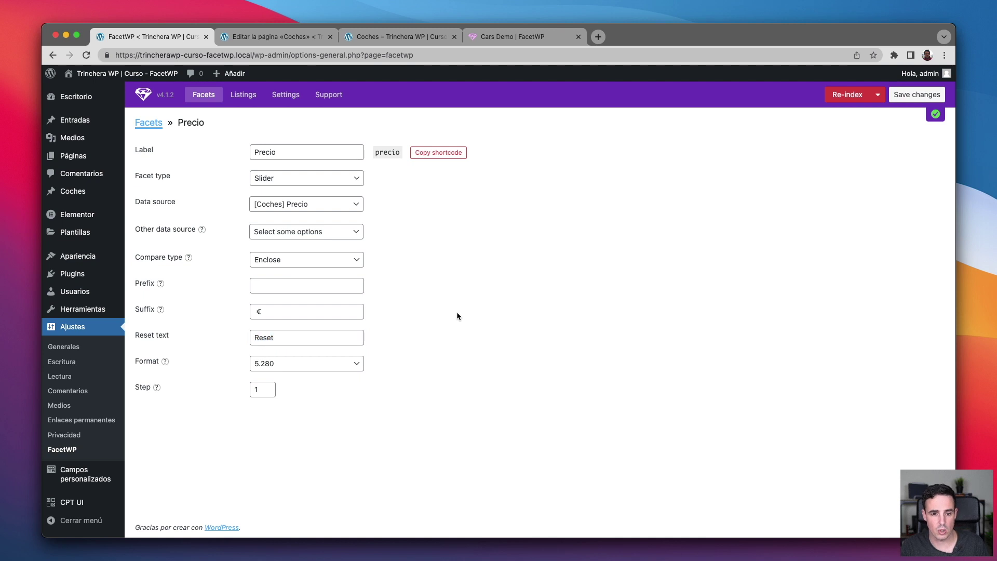
Try "Resetear" as the Precio facet's reset text and restore it to "Reset"
left_click(284, 338)
type("ear")
left_click(445, 338)
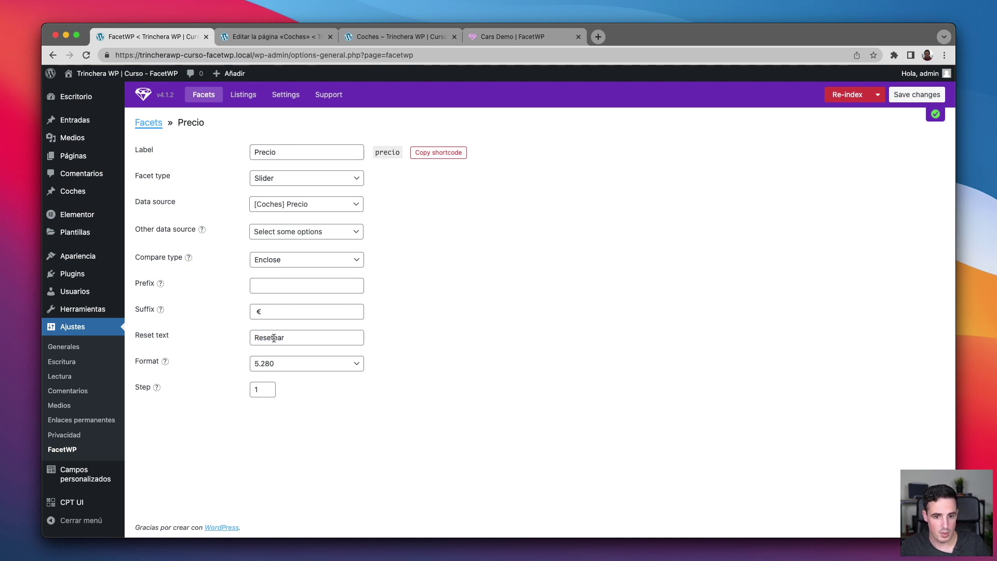
left_click_drag(273, 338, 379, 338)
key("BackSpace")
left_click(453, 322)
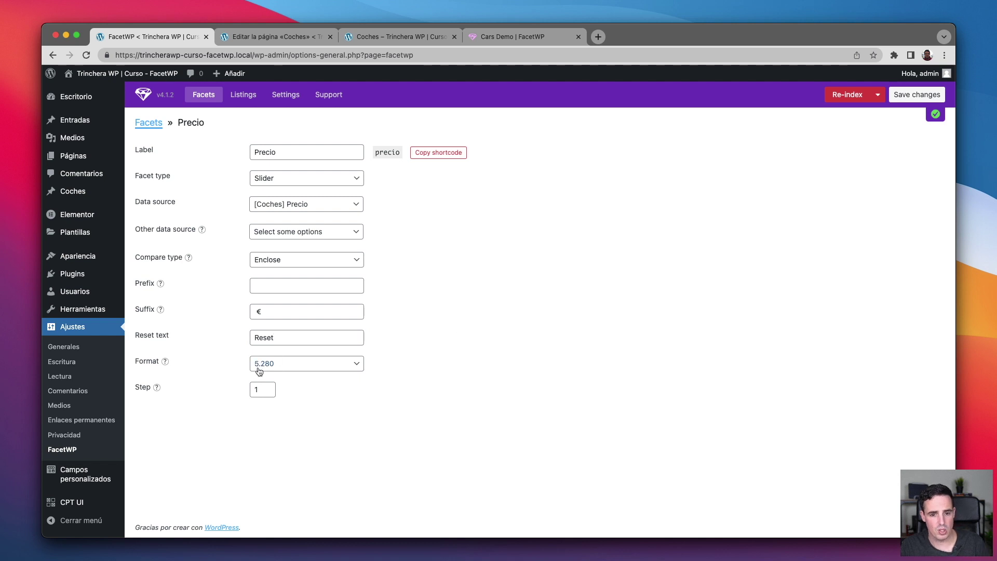
Compare the Precio facet's number format options with the price slider on the published Coches page, keeping the 5.280 format
left_click(297, 366)
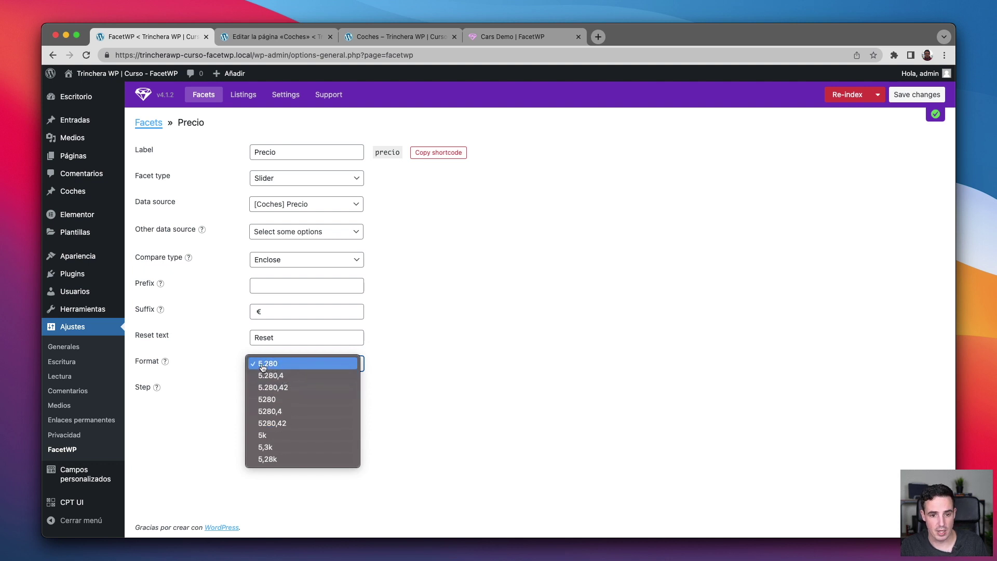
left_click(521, 312)
key("super+3")
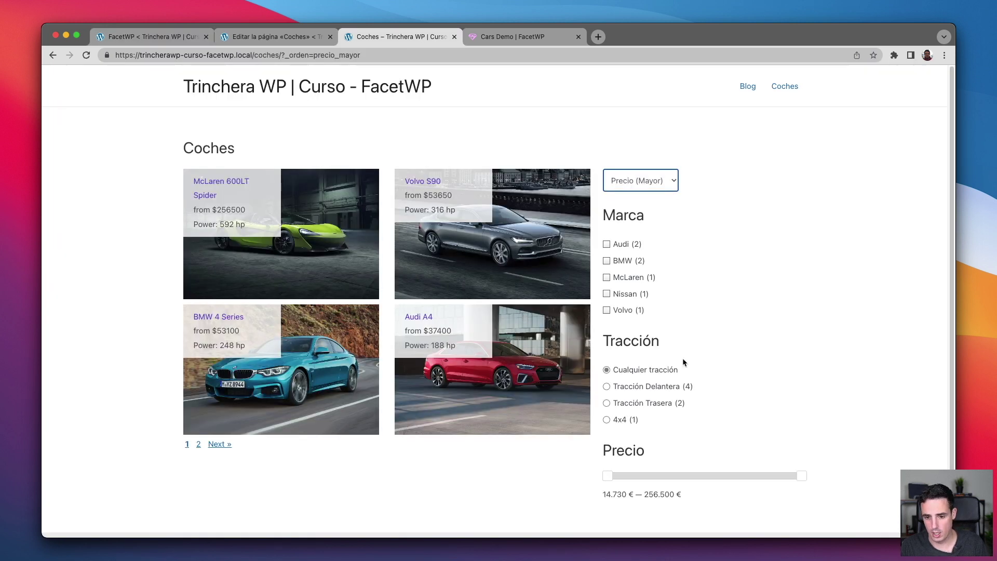
key("super+1")
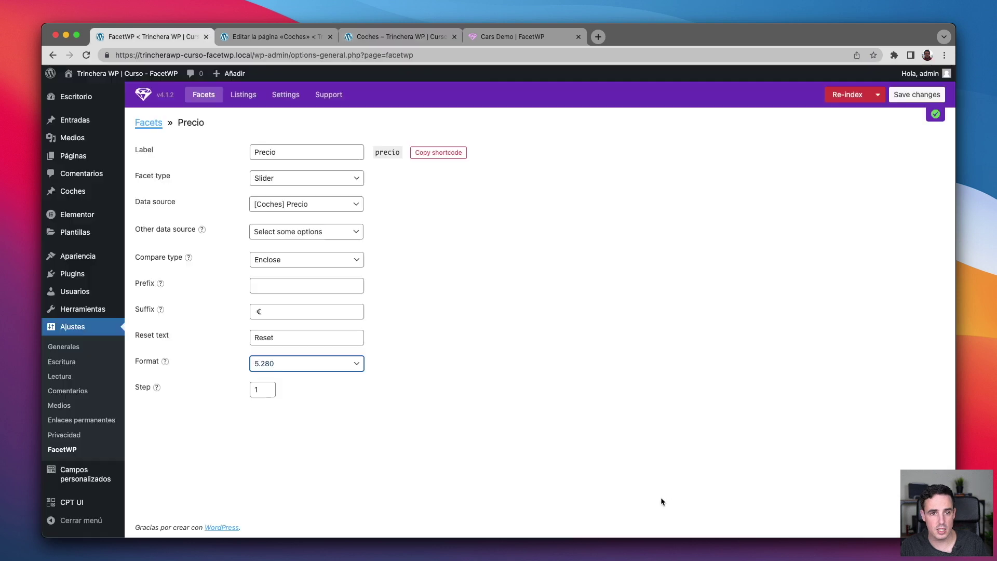
left_click(301, 363)
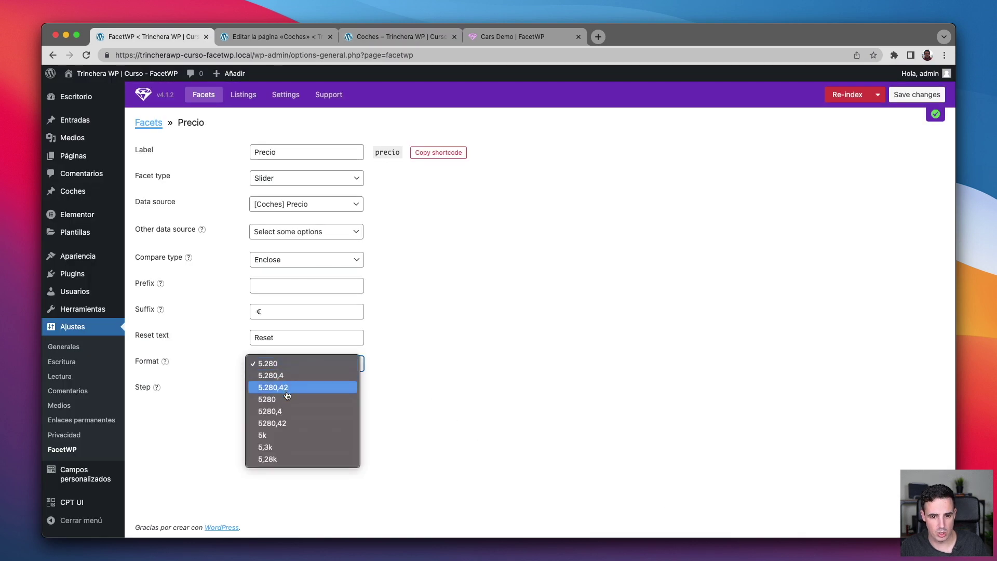
left_click(272, 367)
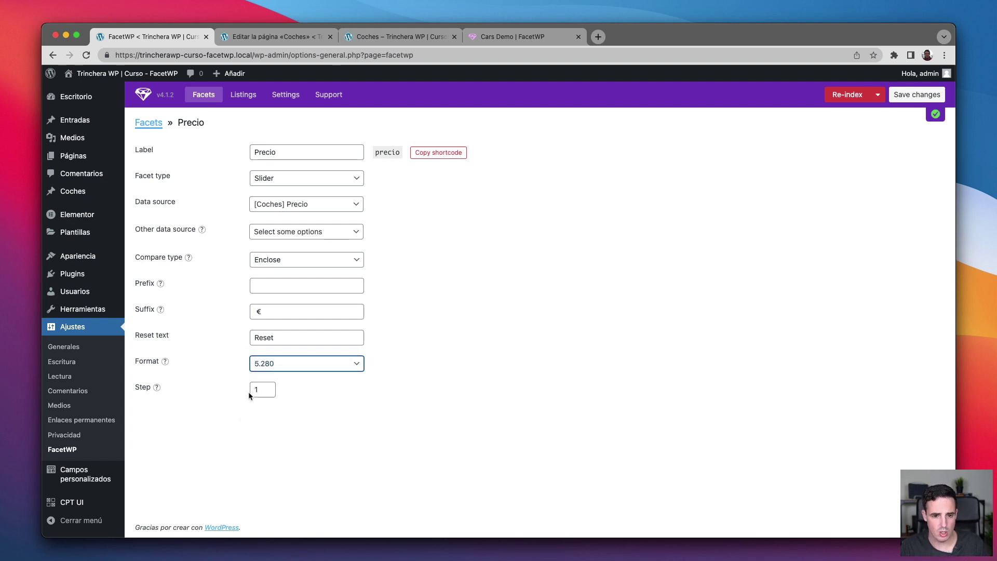
Examine the Precio facet's step setting and nudge the minimum price on the published Coches page to check its increments
double_click(260, 389)
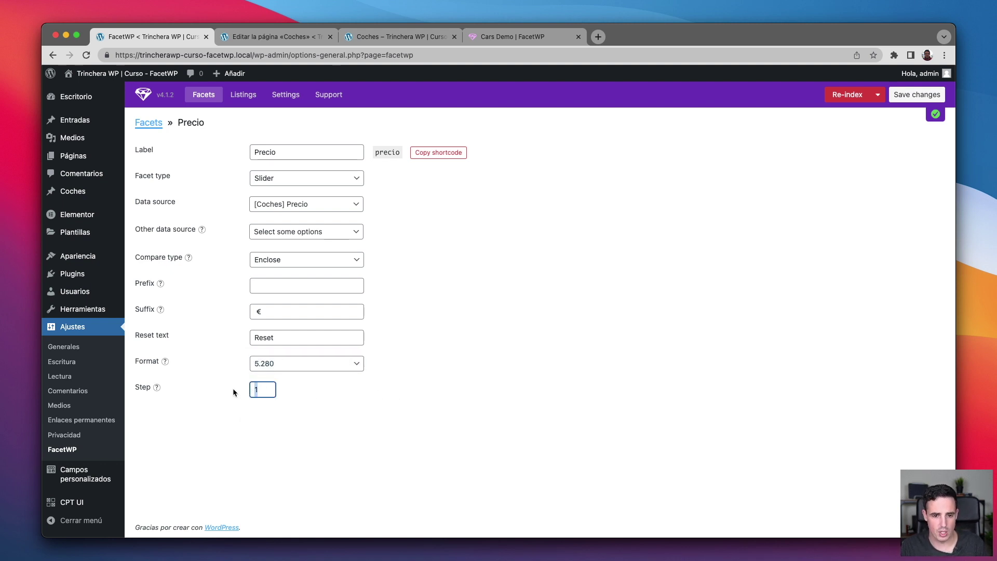
mouse_move(152, 384)
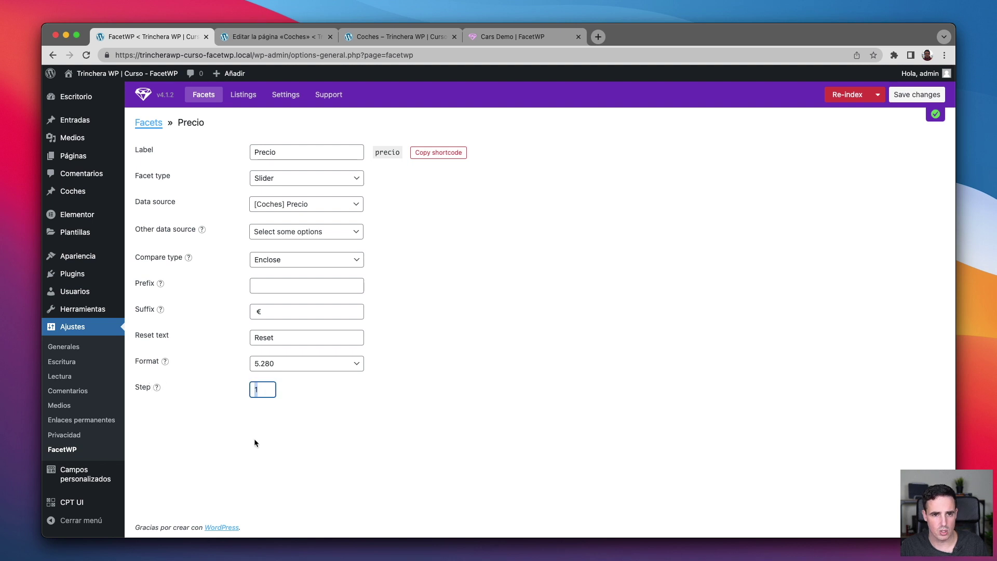
key("super+3")
left_click(606, 477)
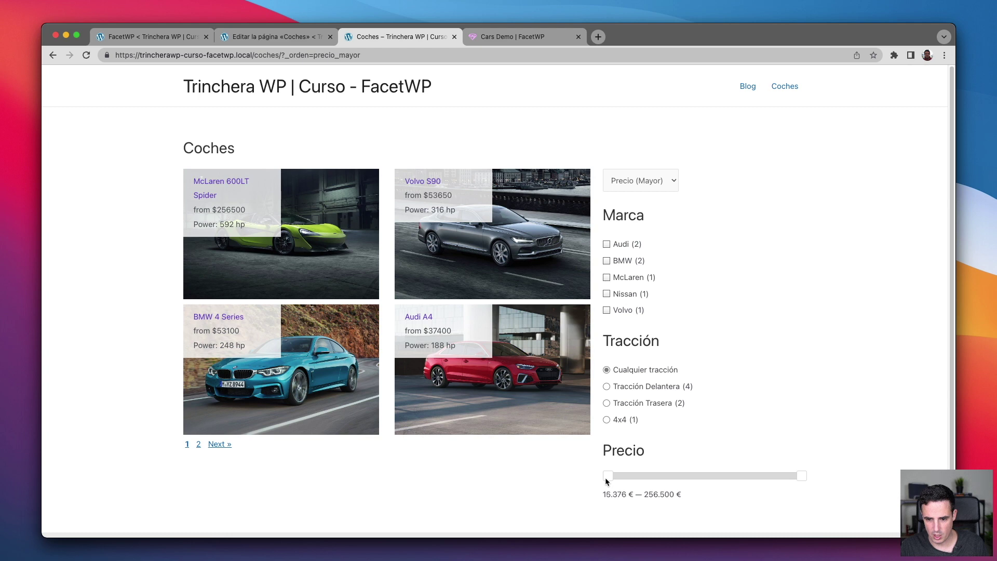
key("super+2")
key("super+1")
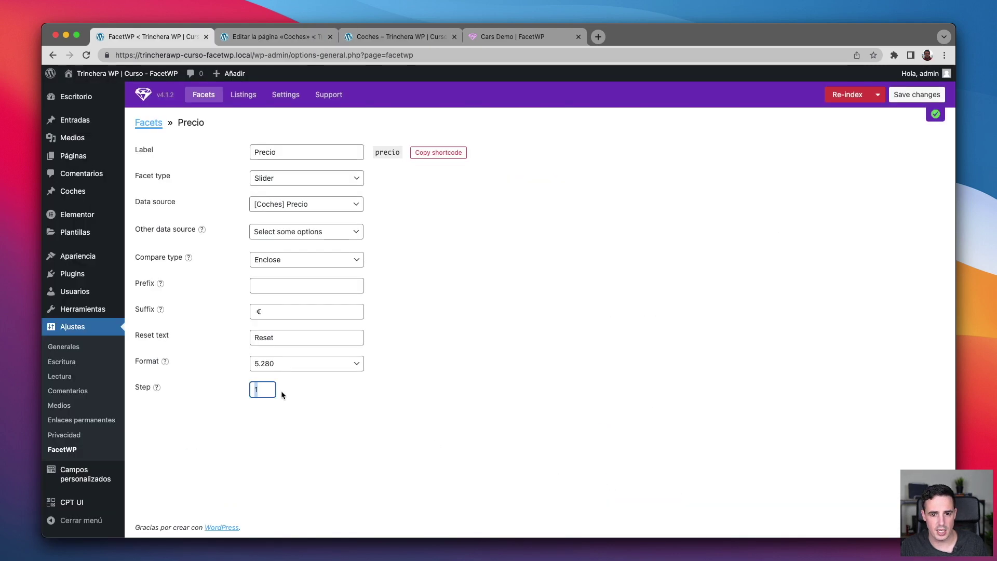
Set the Precio facet's step to 1000 and save the changes
left_click(262, 391)
type("000")
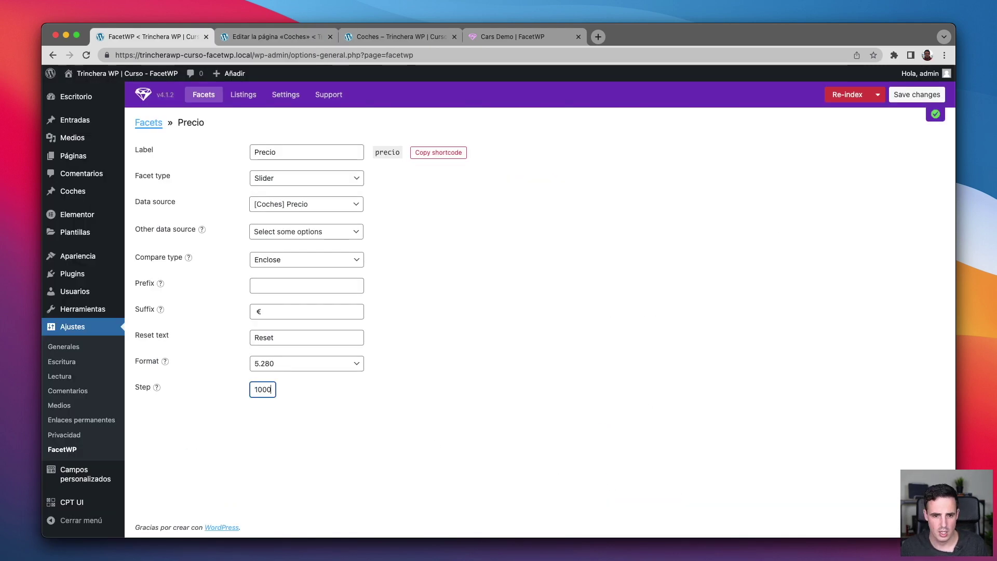
left_click(303, 420)
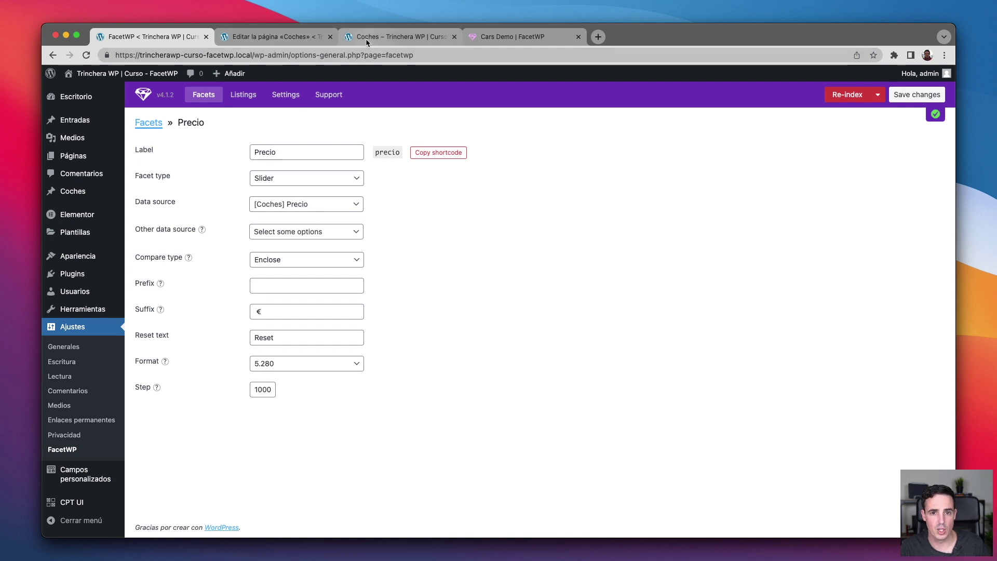
left_click(916, 95)
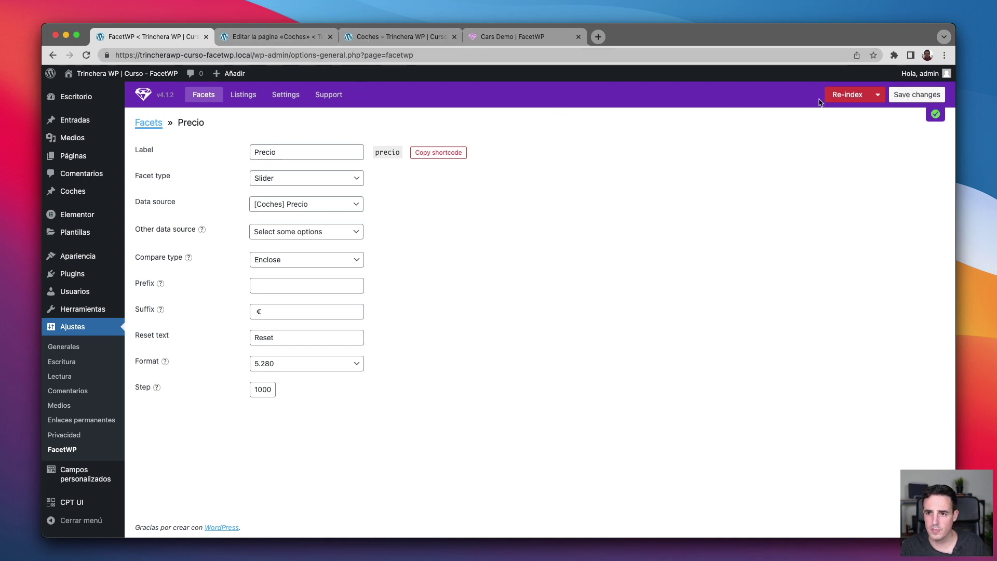
Check the Precio slider on the published Coches page with its minimum price at 14.730 €
left_click(374, 37)
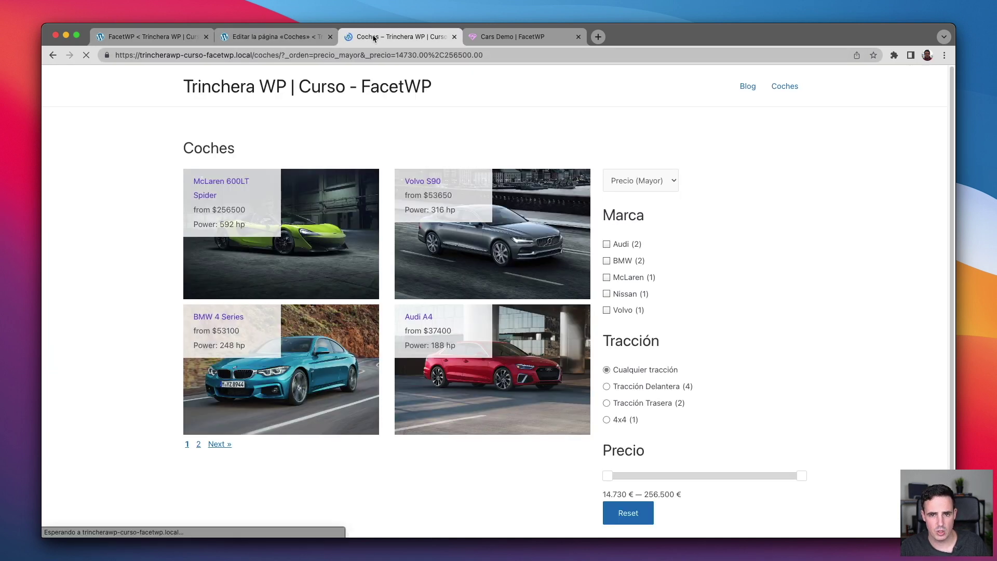
left_click_drag(607, 476, 580, 475)
scroll(690, 457, "down", 2)
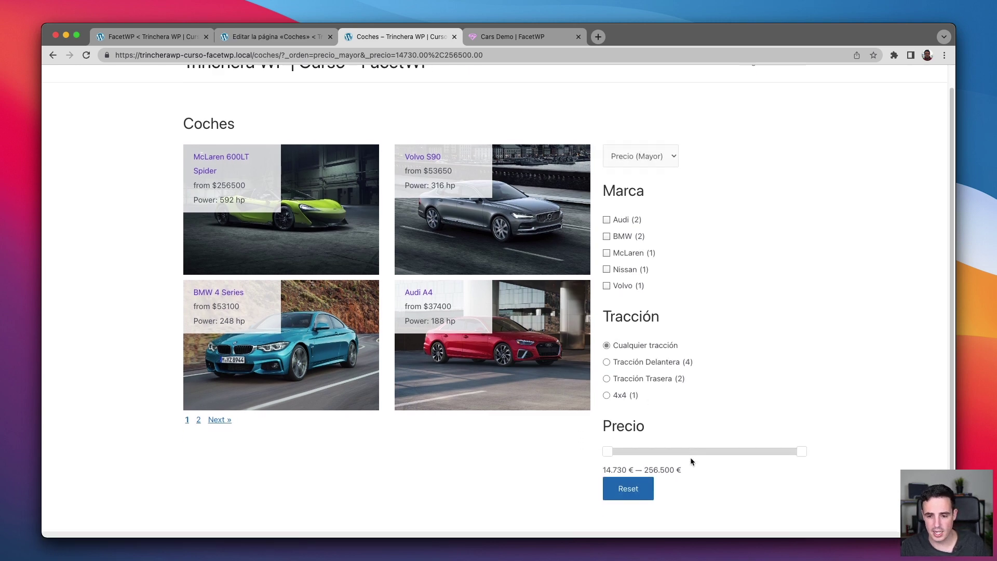
left_click_drag(674, 434, 556, 423)
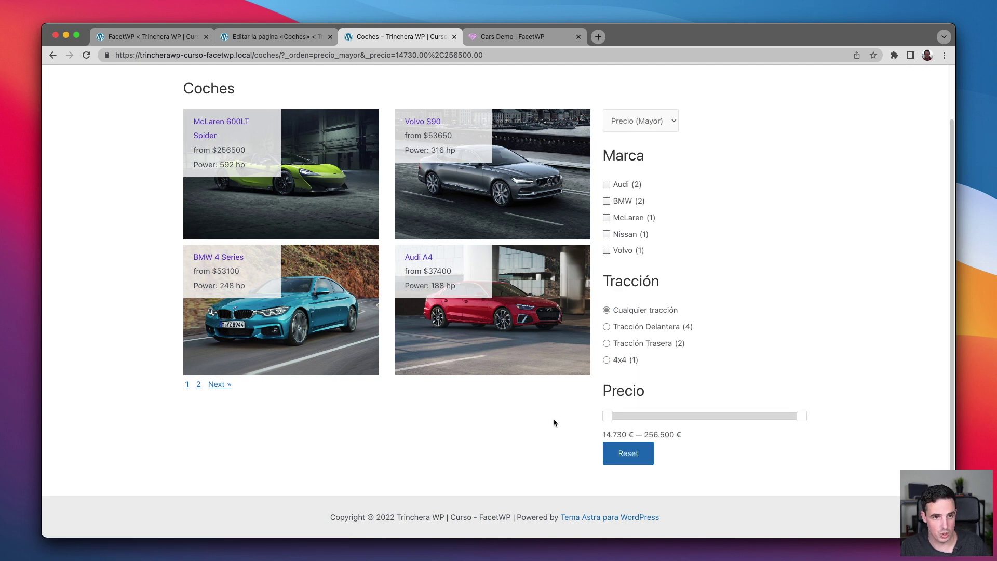
Recheck the step of 1000 in the Precio facet's settings and save the facet again
key("super+1")
left_click(259, 389)
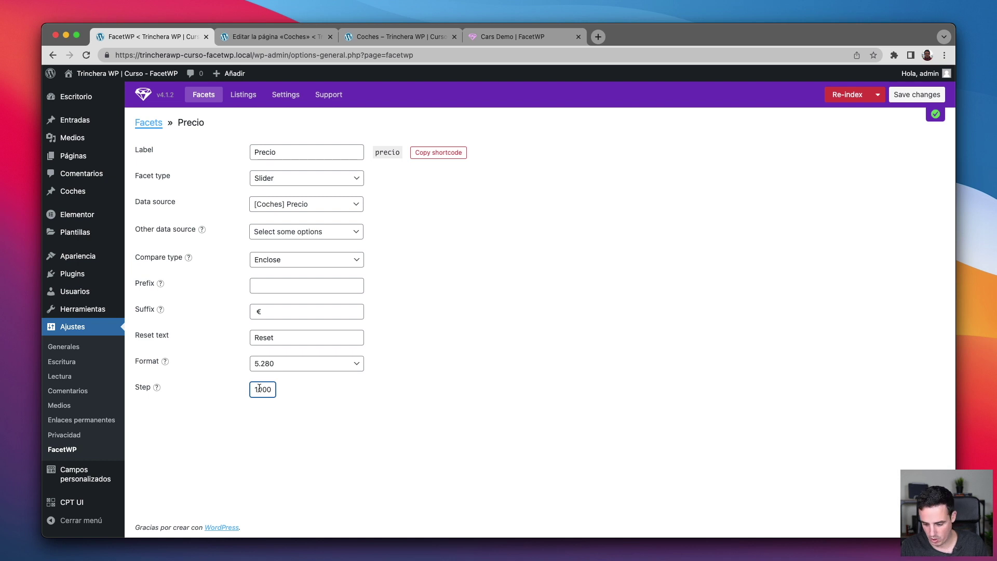
left_click(916, 94)
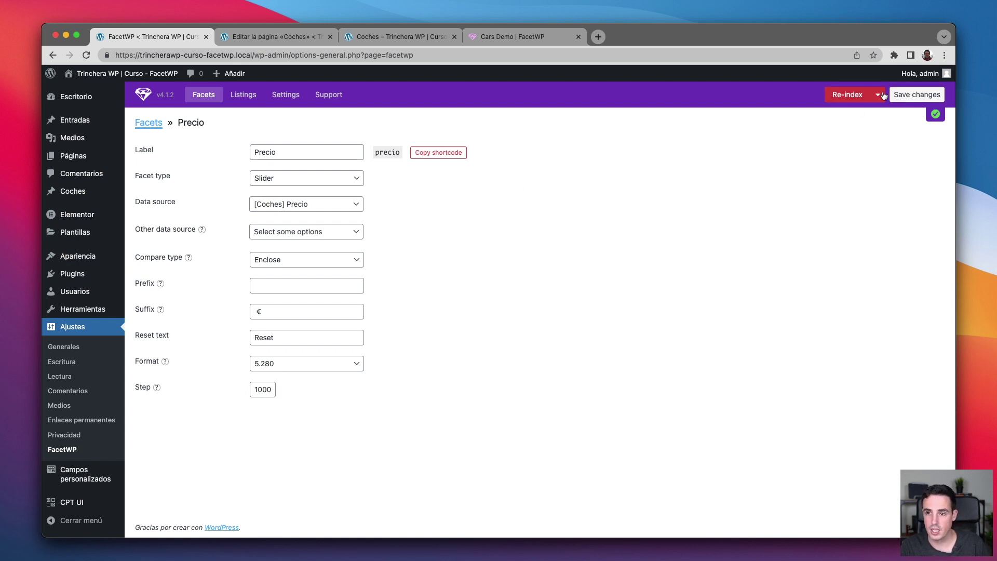
Test the price slider's increments on the published Coches page by moving the minimum price to 136.730 €, 164.730 € and 114.730 €
left_click(389, 38)
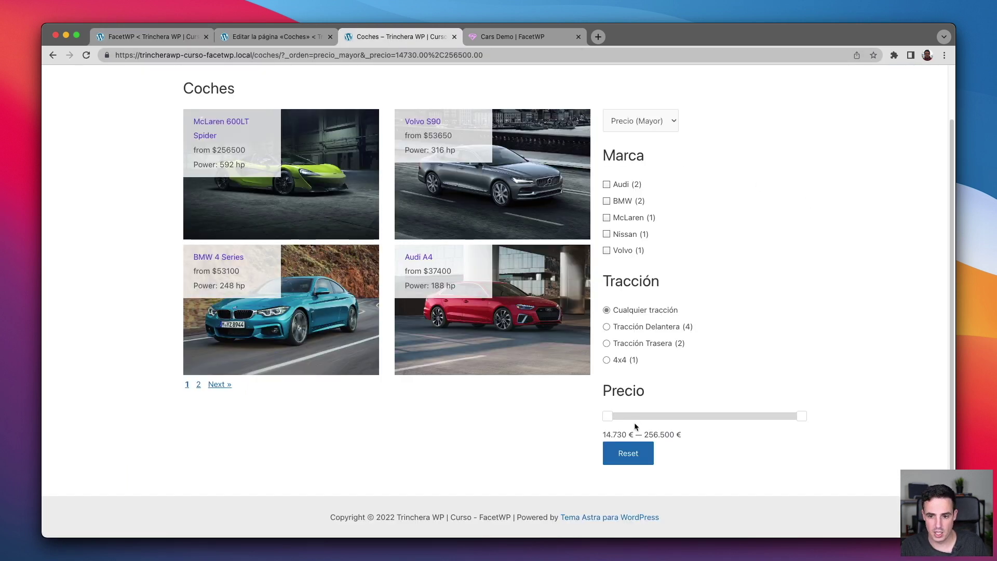
left_click_drag(608, 416, 705, 415)
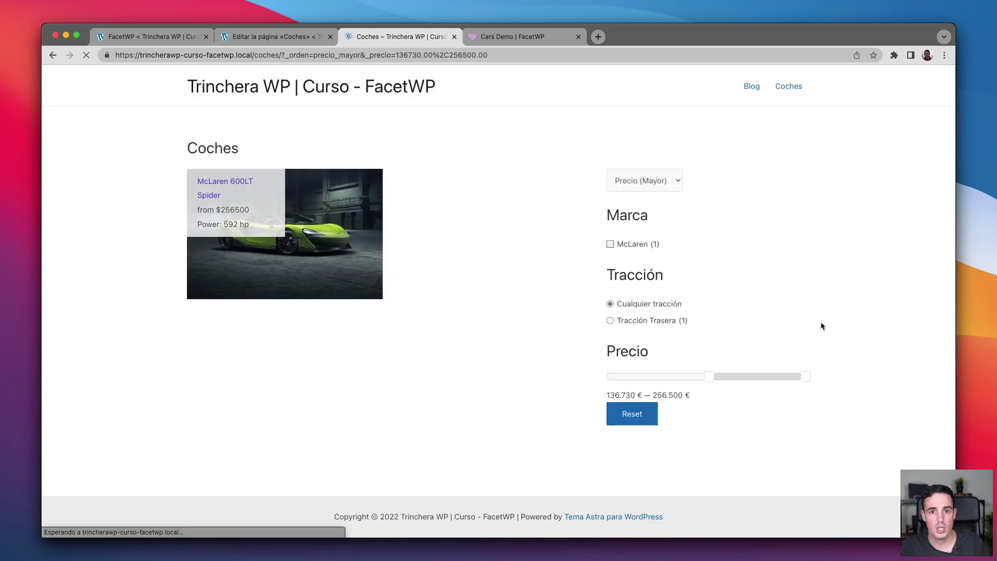
left_click_drag(708, 376, 654, 384)
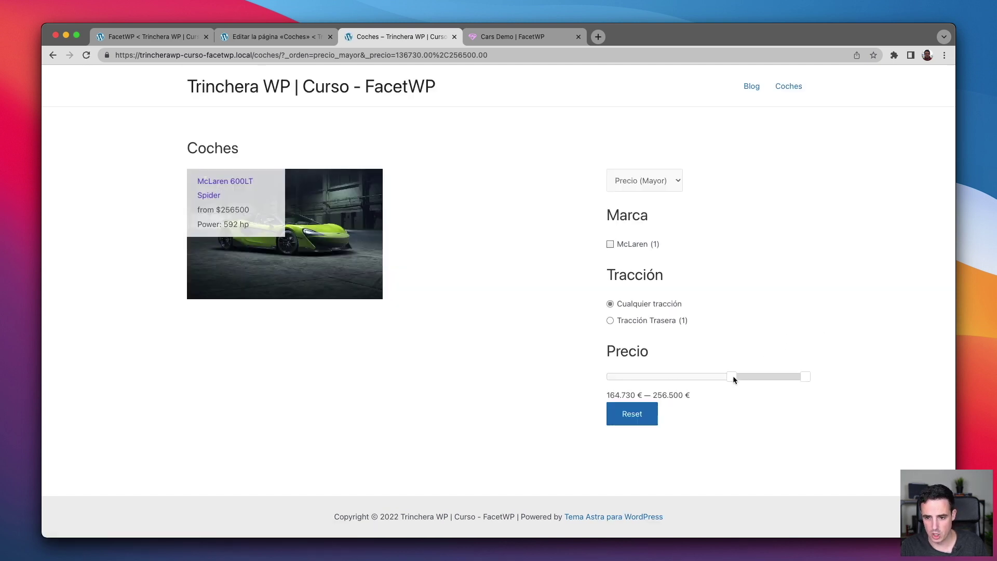
left_click_drag(734, 378, 693, 380)
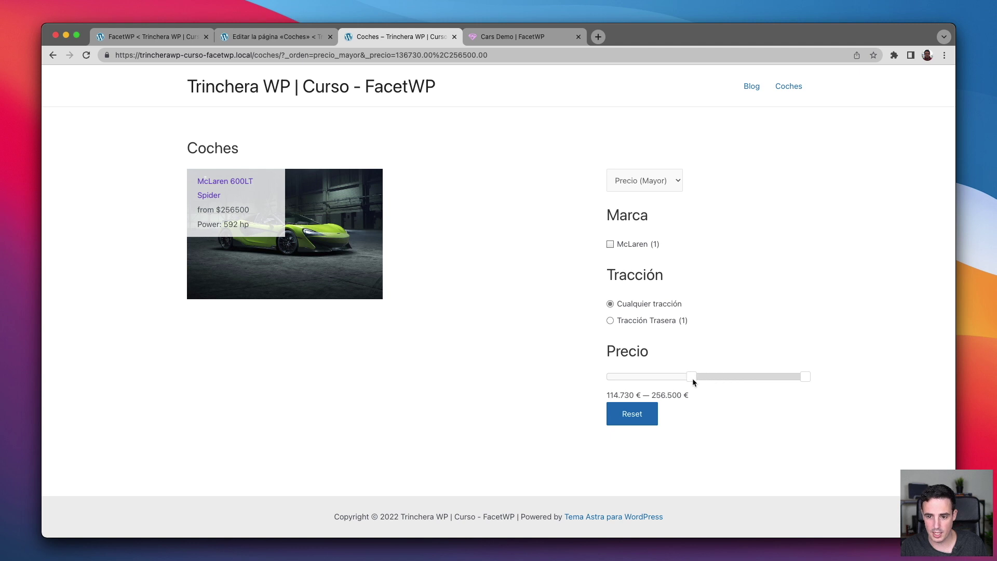
Set the Precio facet's step to 2000 and save the changes
left_click(192, 36)
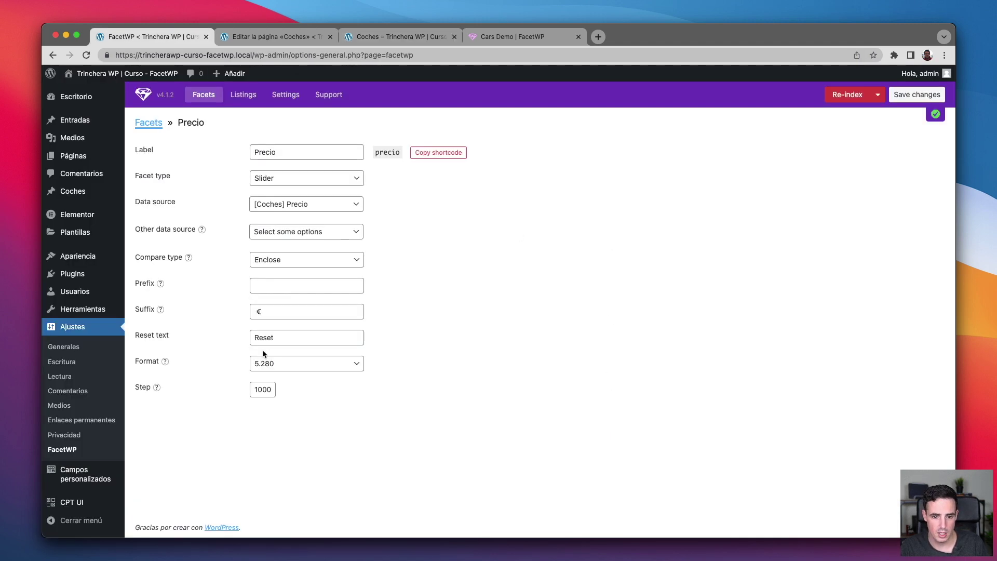
double_click(260, 389)
type("2000")
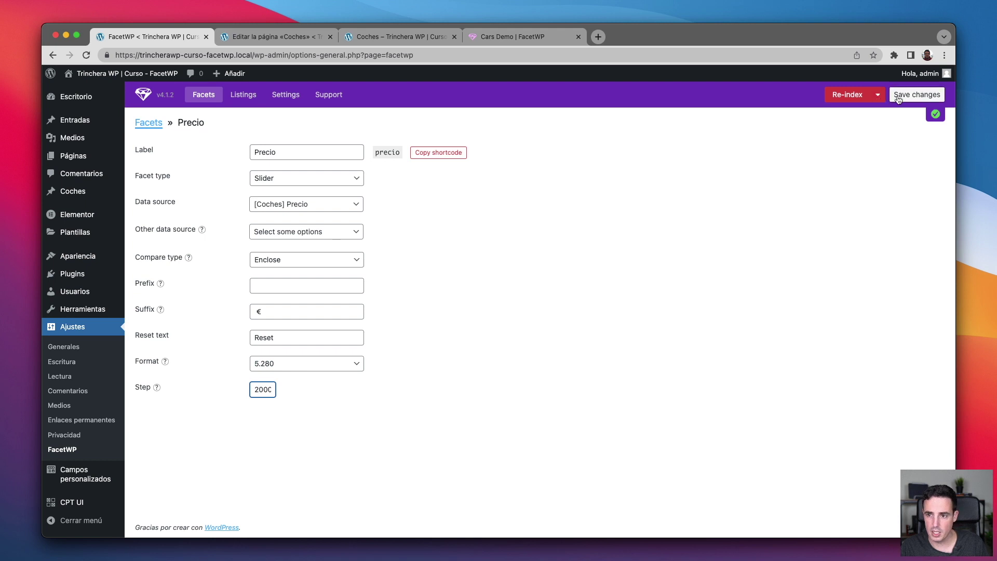
left_click(916, 94)
Reload the published Coches page, lower the minimum price to 14.730 €, and filter the cars by the Audi brand
left_click(416, 36)
key("super+r")
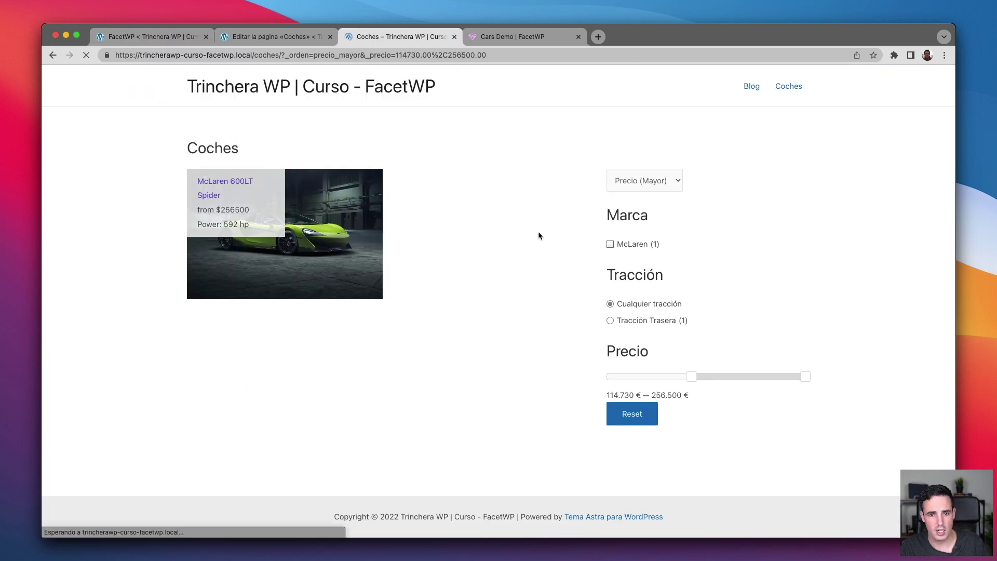
left_click_drag(689, 376, 587, 381)
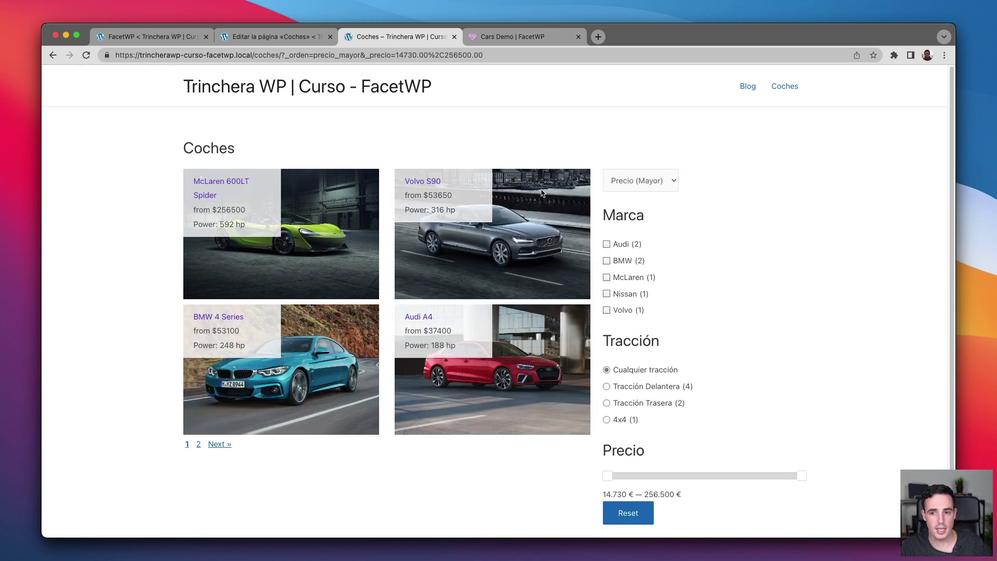
left_click(613, 247)
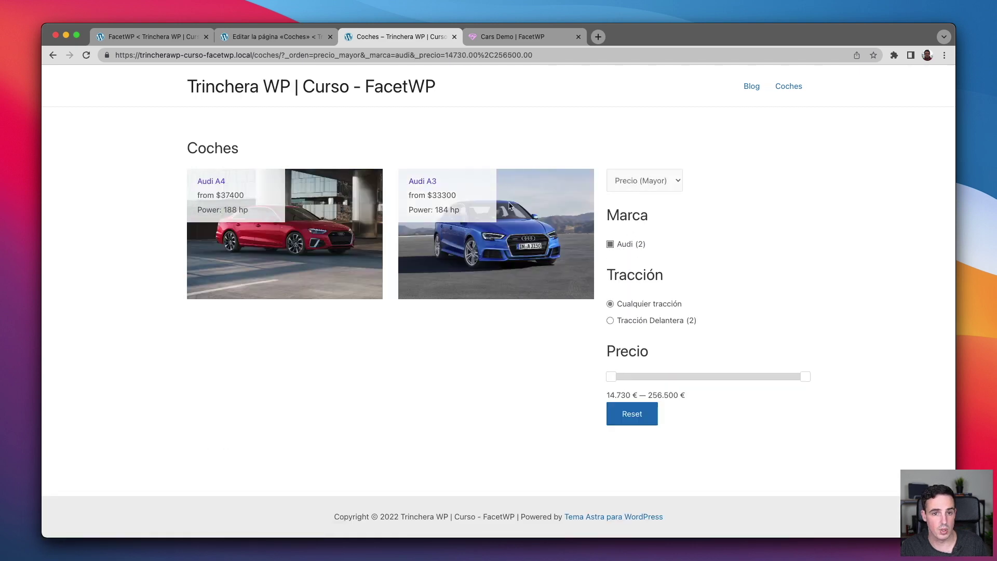
Review the Coches page's shortcodes, the FacetWP facet list and the listings
key("ctrl+shift+Tab")
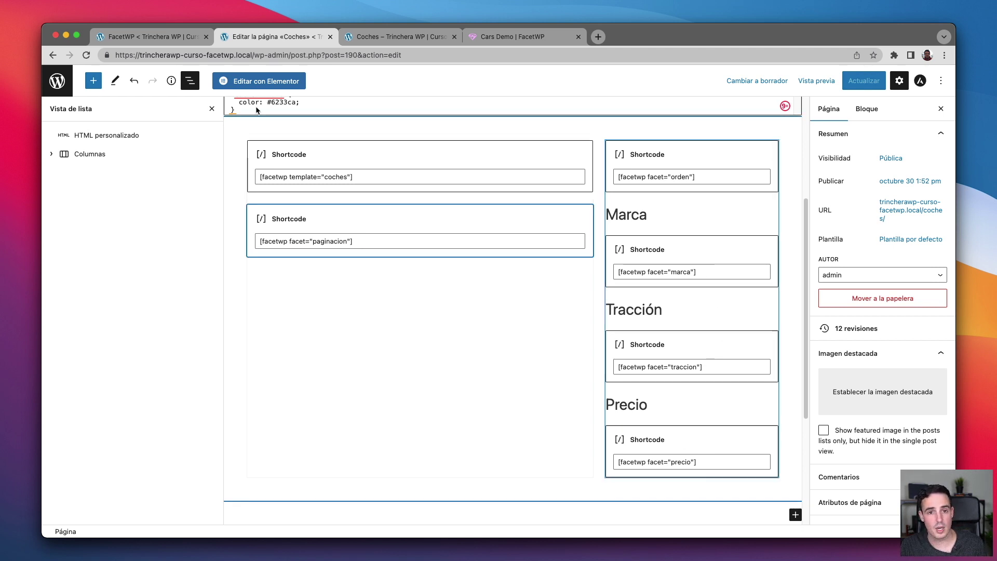
left_click(144, 38)
left_click(200, 98)
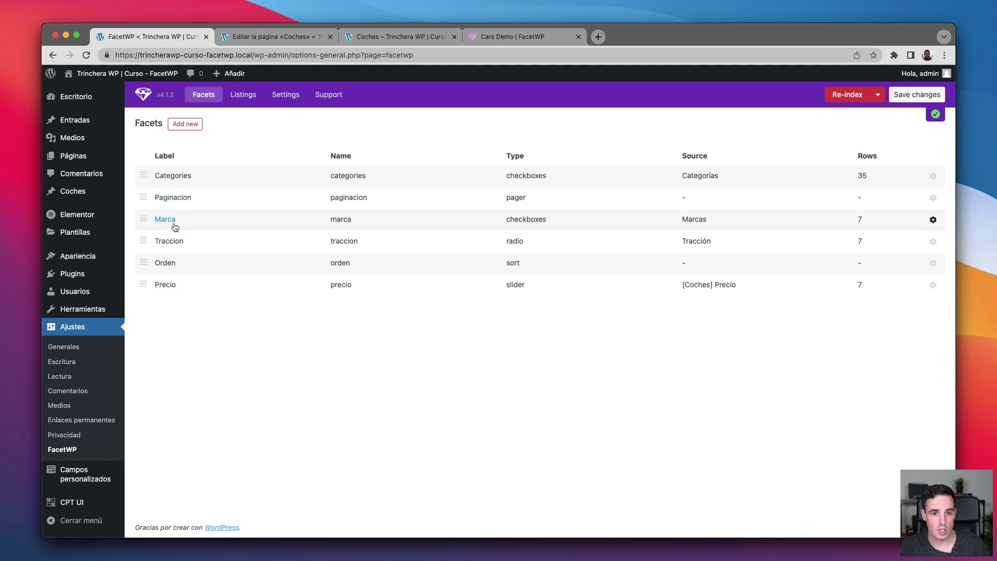
left_click(244, 95)
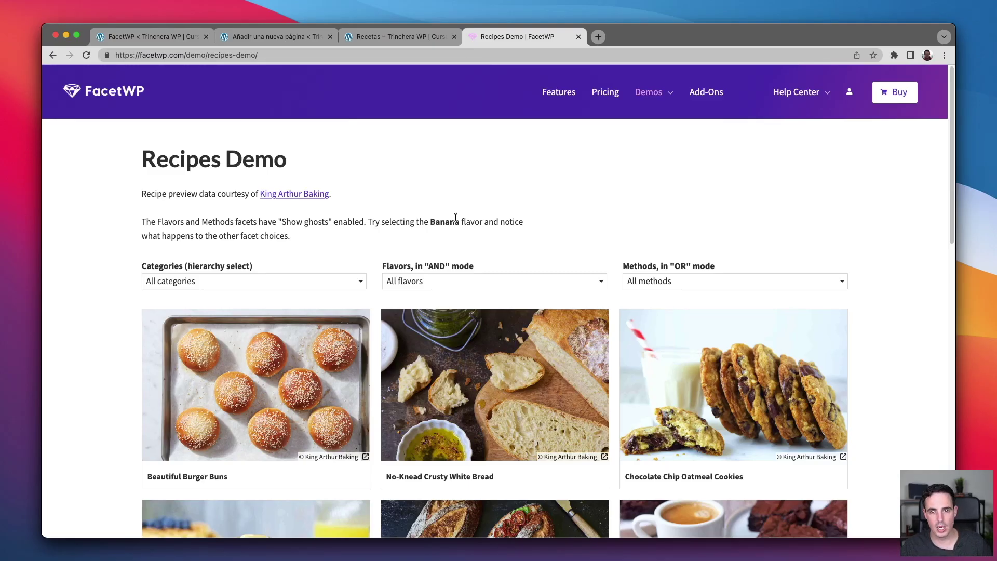
Examine the choices in the Categories, Flavors and Methods filters on FacetWP's Recipes Demo page
scroll(456, 217, "down", 2)
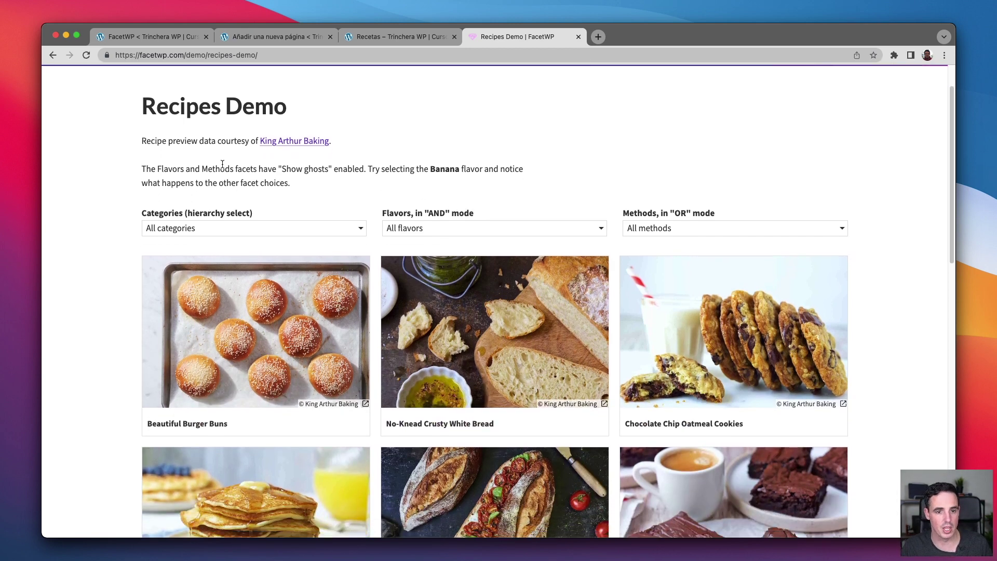
left_click(199, 229)
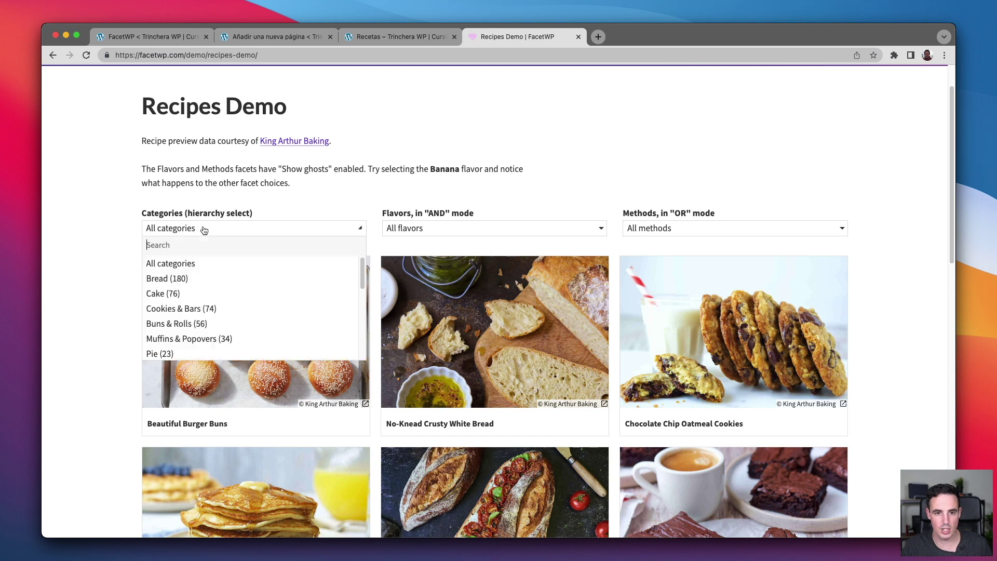
left_click(400, 197)
left_click(420, 227)
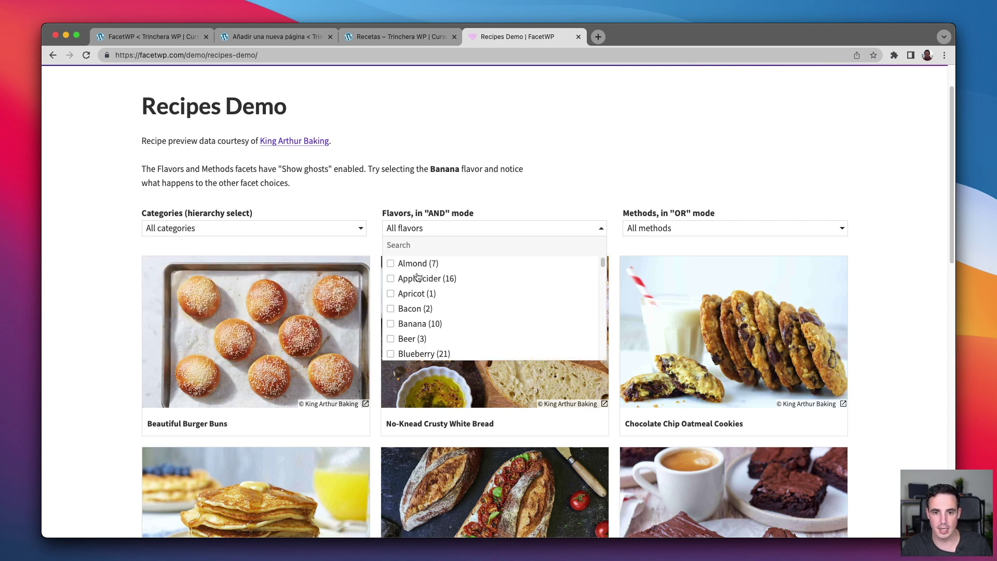
left_click(668, 233)
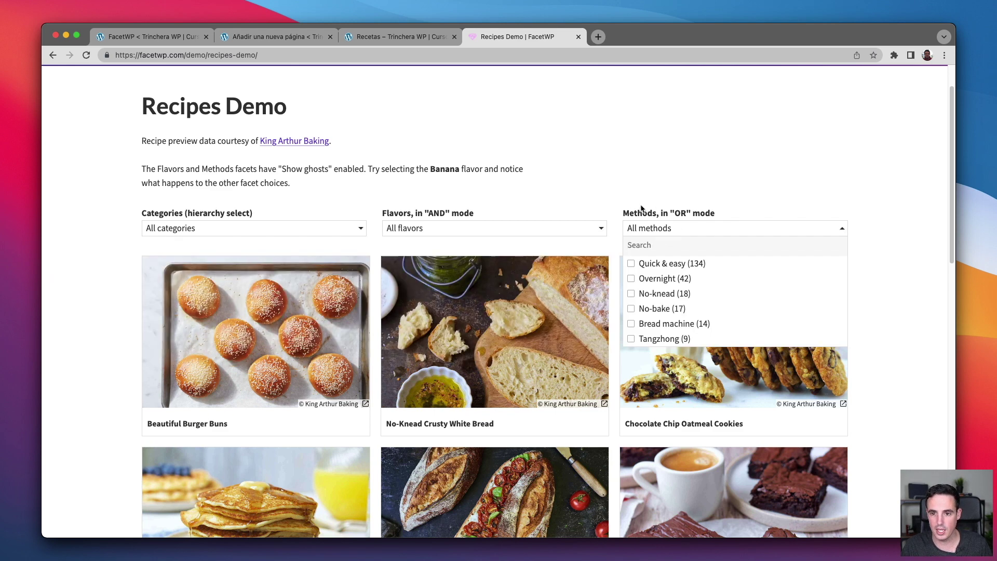
left_click(562, 181)
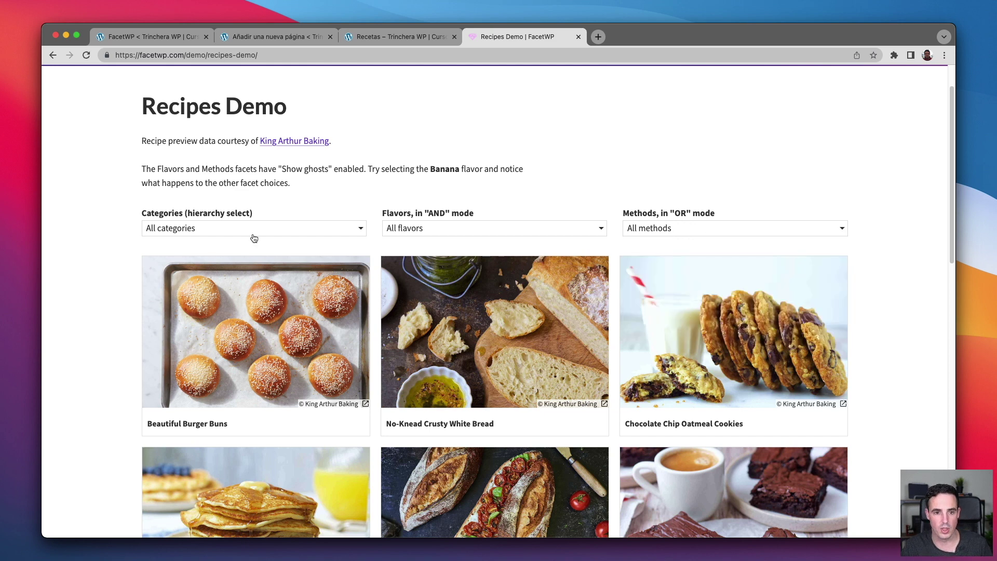
Filter the demo recipes by the Blueberry flavor, the Quick & easy method and the Muffins & Popovers category
left_click(436, 229)
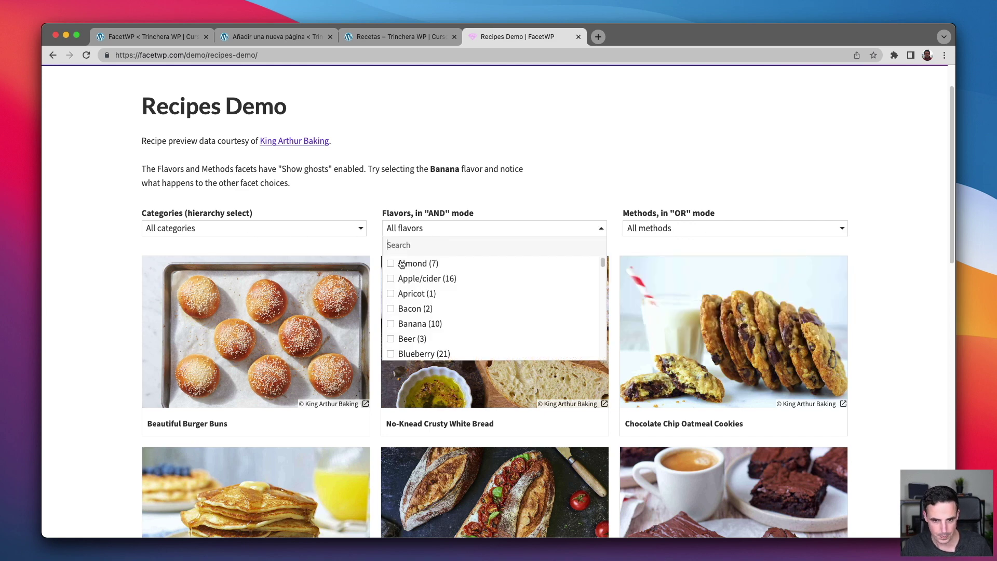
left_click(392, 355)
left_click(654, 230)
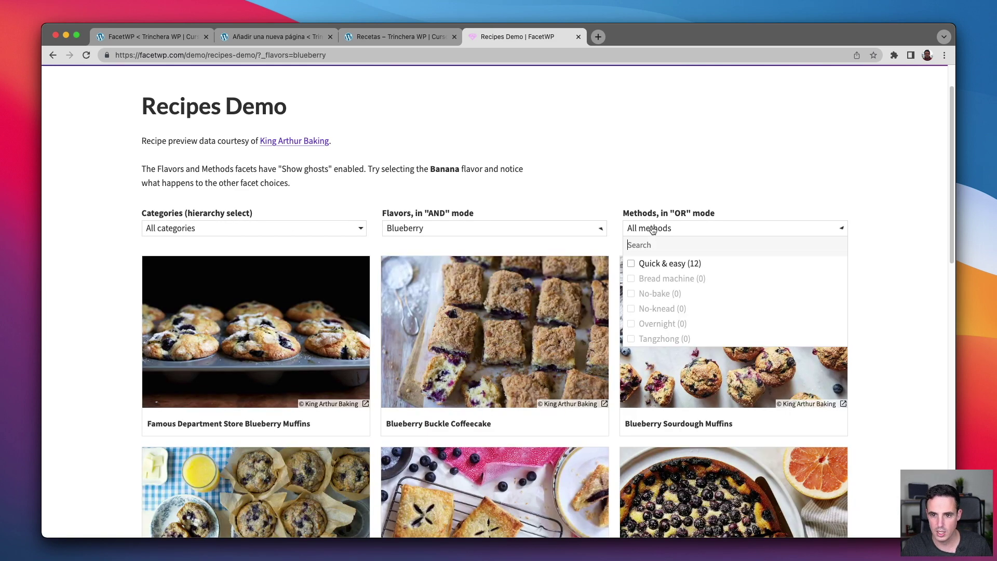
left_click(632, 265)
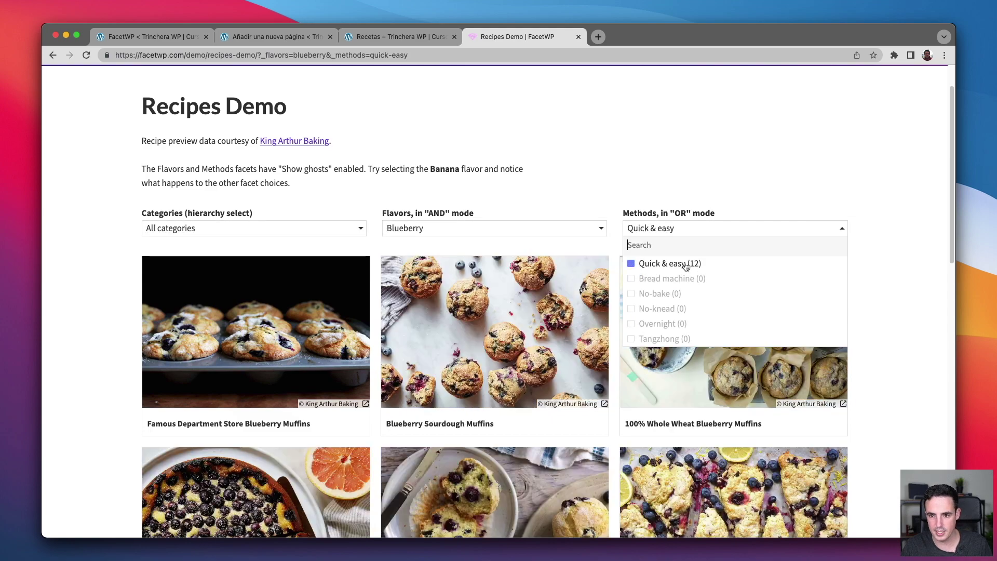
left_click(266, 227)
left_click(232, 275)
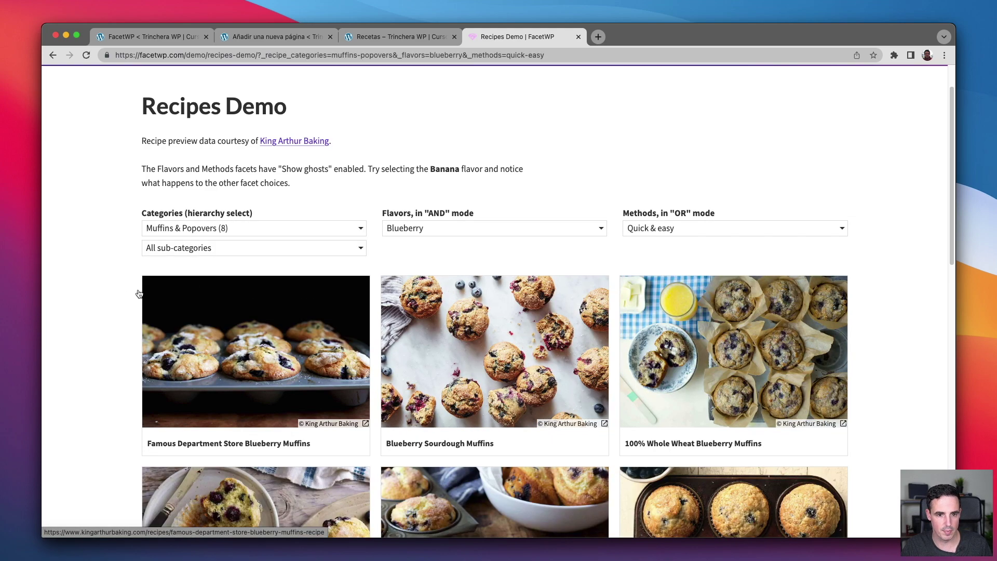
Look over the filtered recipes and reset the category filter to All categories
scroll(115, 300, "down", 10)
scroll(114, 300, "up", 15)
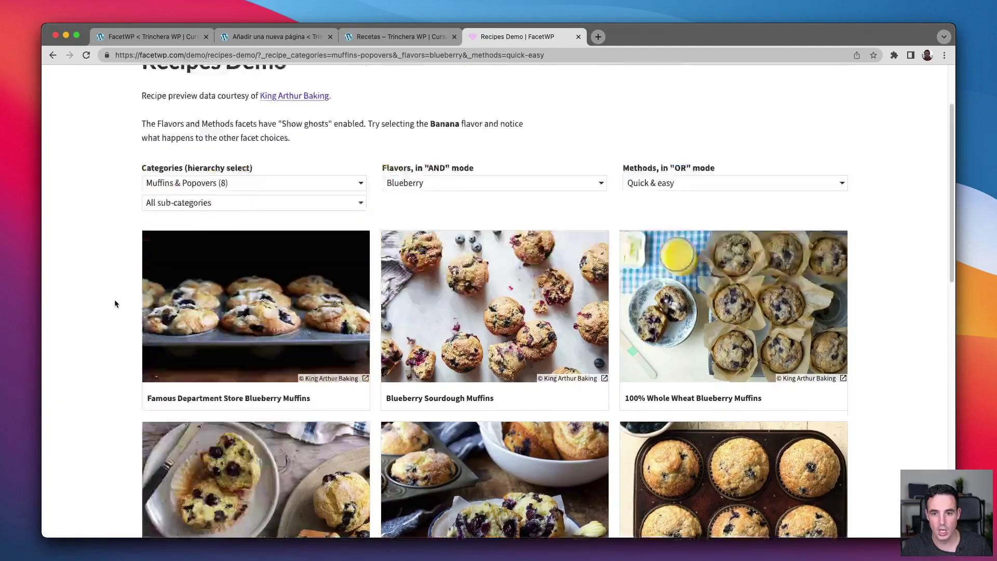
left_click(177, 281)
left_click(157, 312)
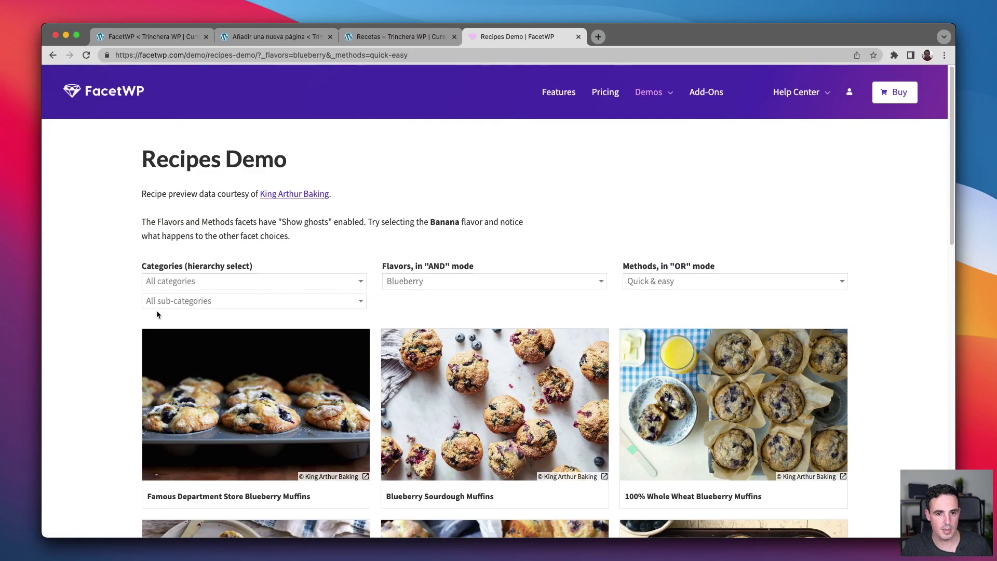
Load more of the filtered demo recipes and look through the extended results
scroll(151, 310, "down", 10)
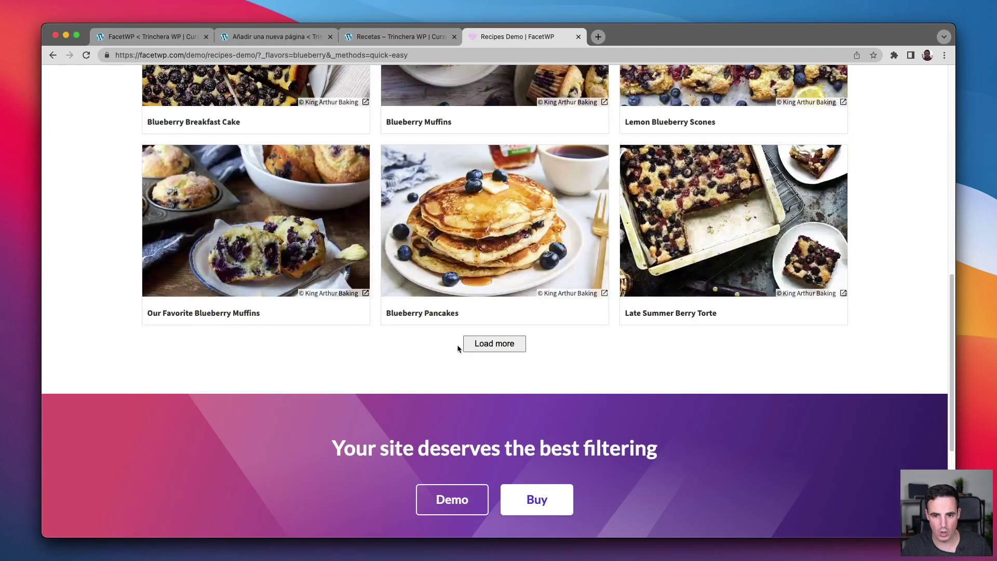
left_click(486, 345)
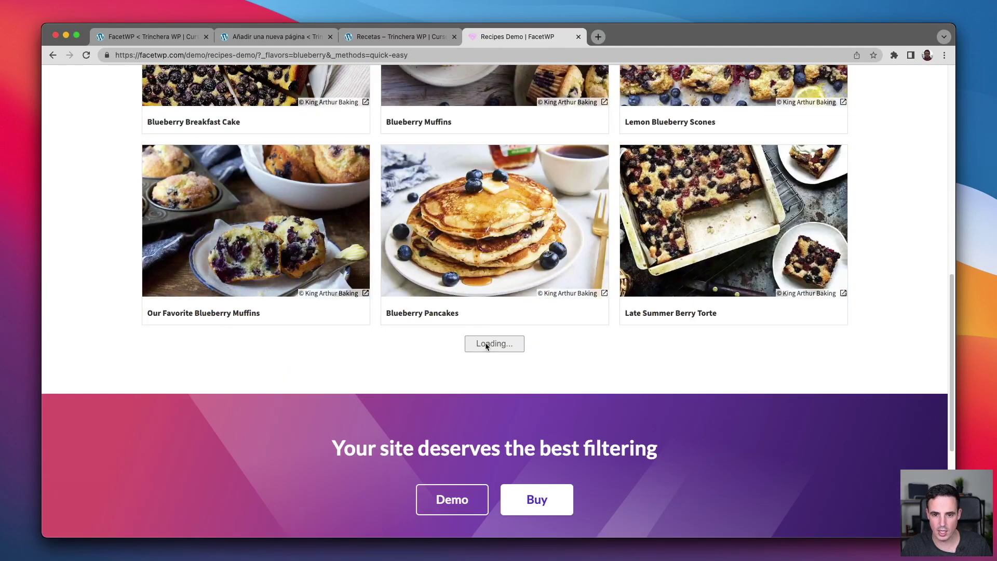
scroll(431, 319, "down", 5)
scroll(431, 319, "up", 10)
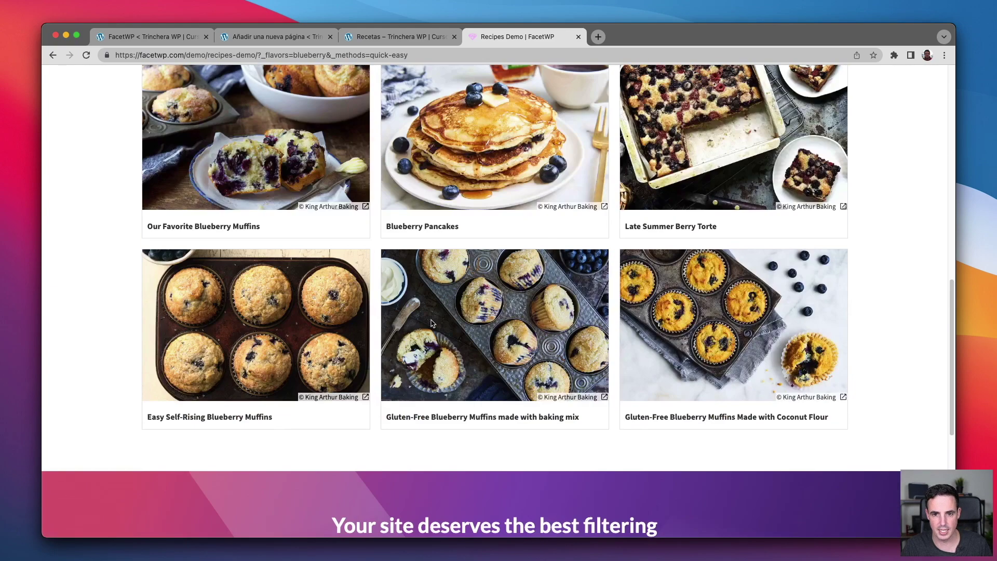
scroll(353, 316, "up", 2)
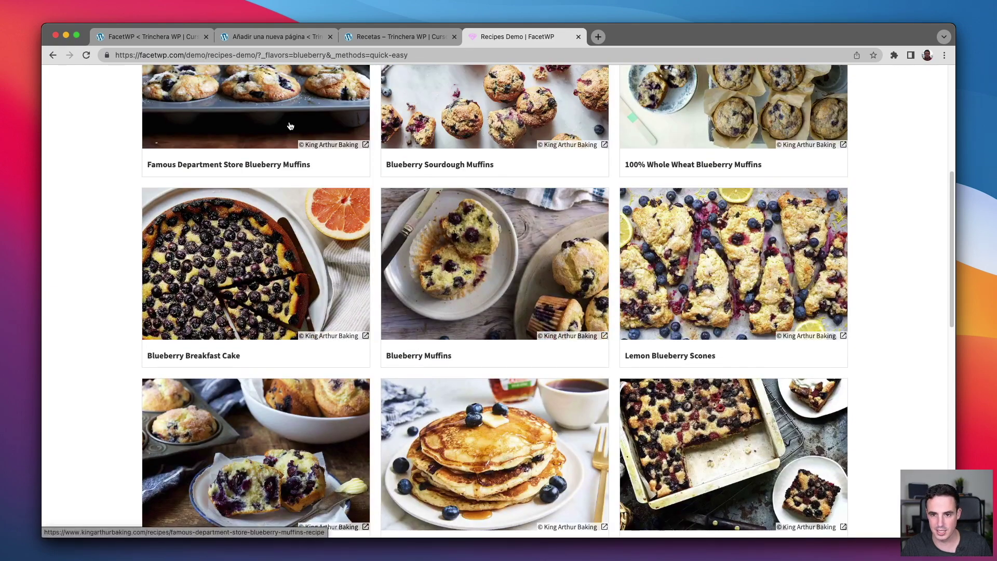
scroll(492, 414, "down", 5)
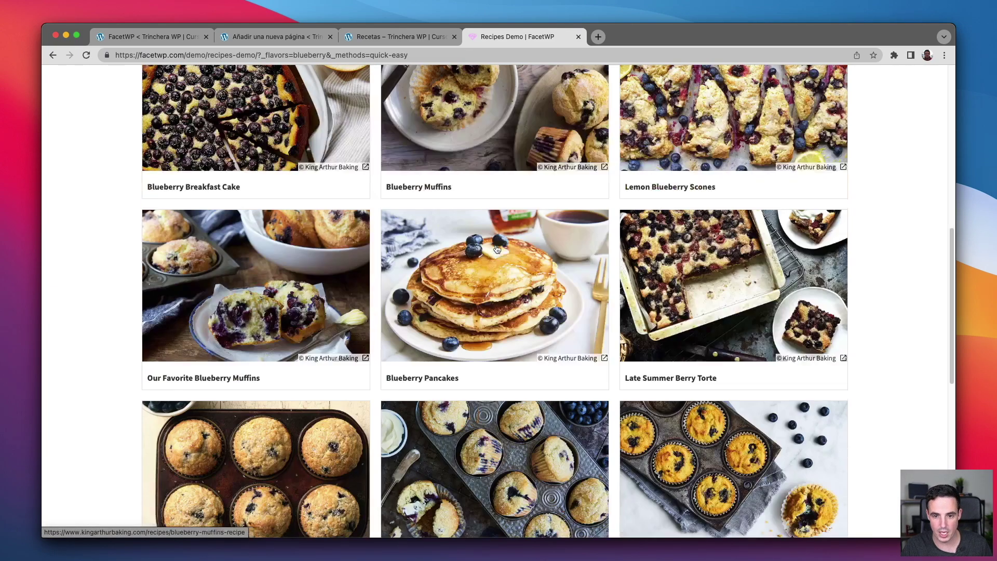
scroll(492, 413, "down", 3)
scroll(481, 407, "up", 15)
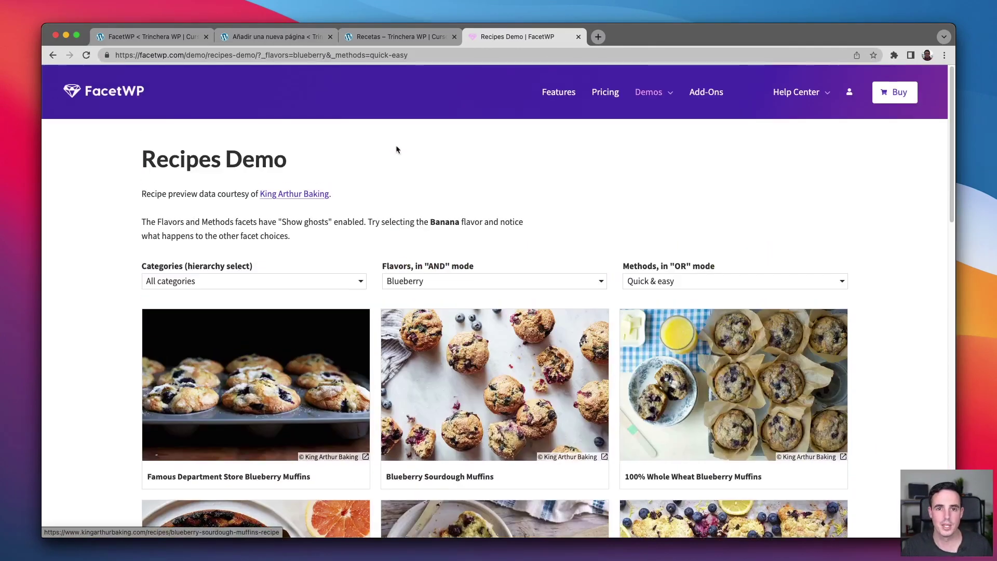
Load more recipes on the published Recetas page and look over the full list
left_click(368, 39)
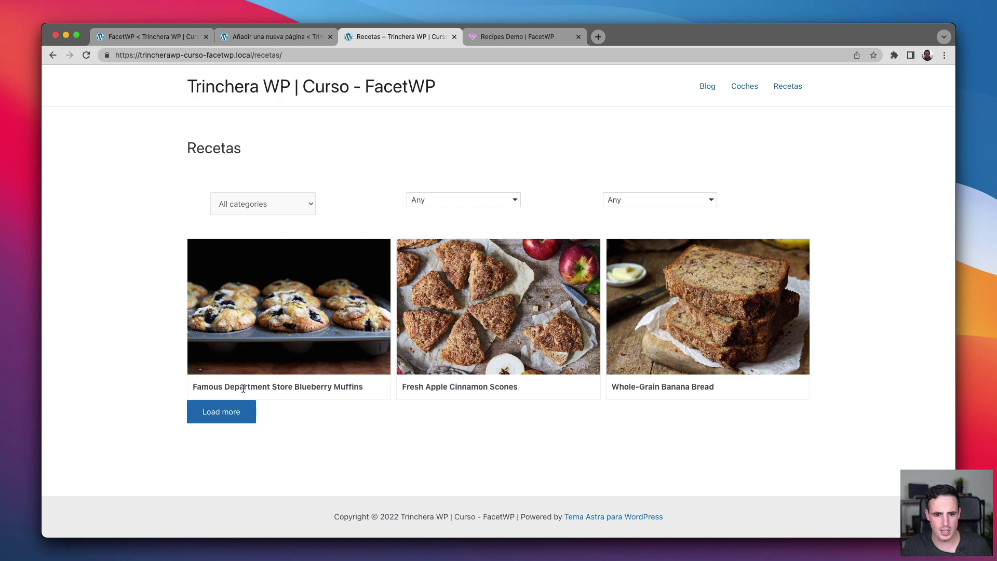
left_click(219, 414)
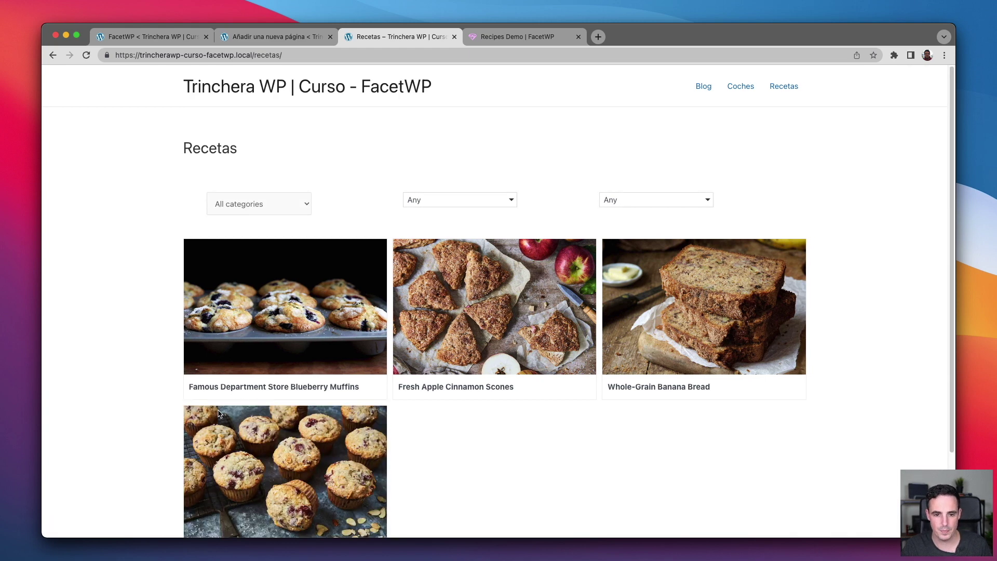
scroll(267, 440, "down", 4)
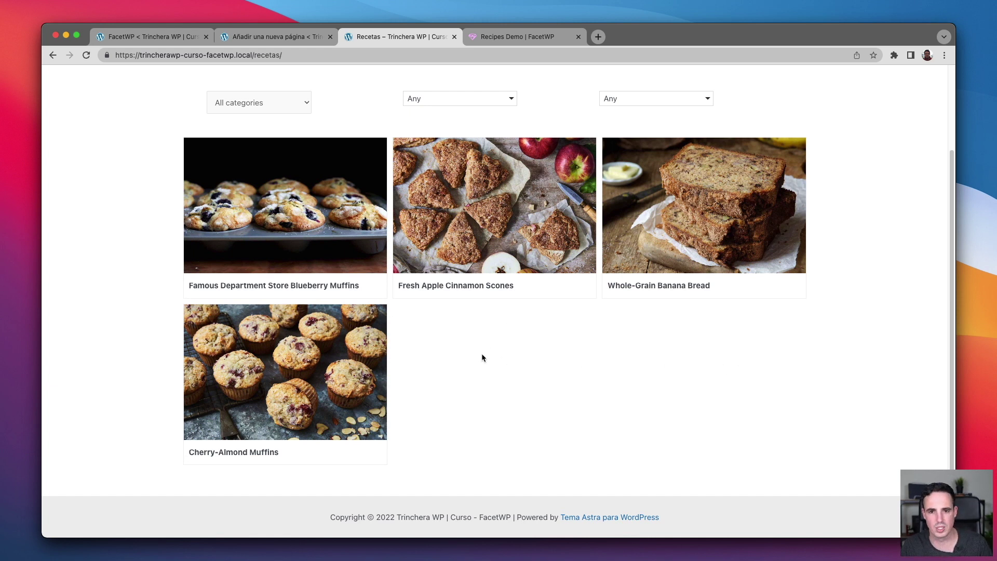
scroll(493, 344, "up", 2)
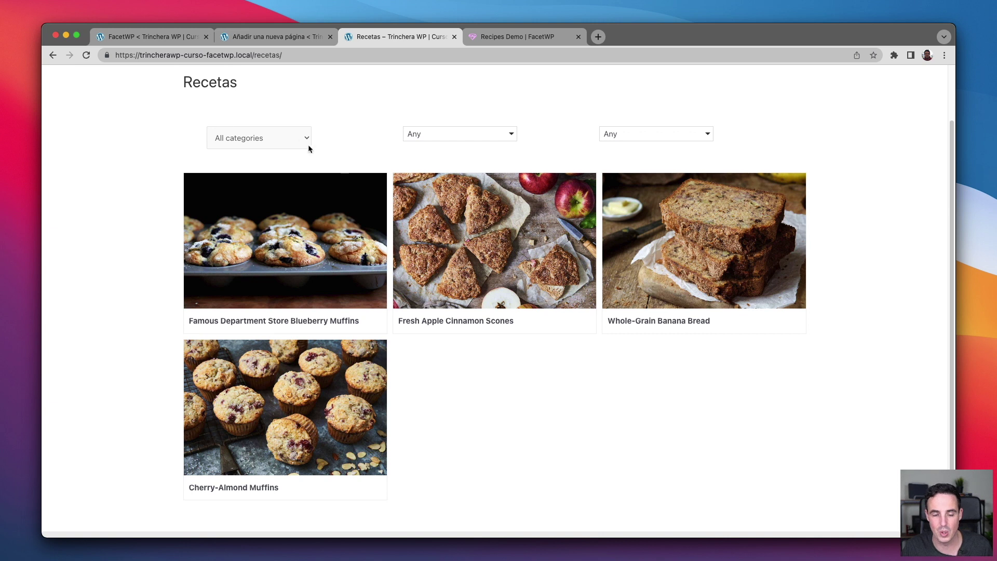
Examine the choices in the category, flavor and method filters on the Recetas page
left_click(246, 139)
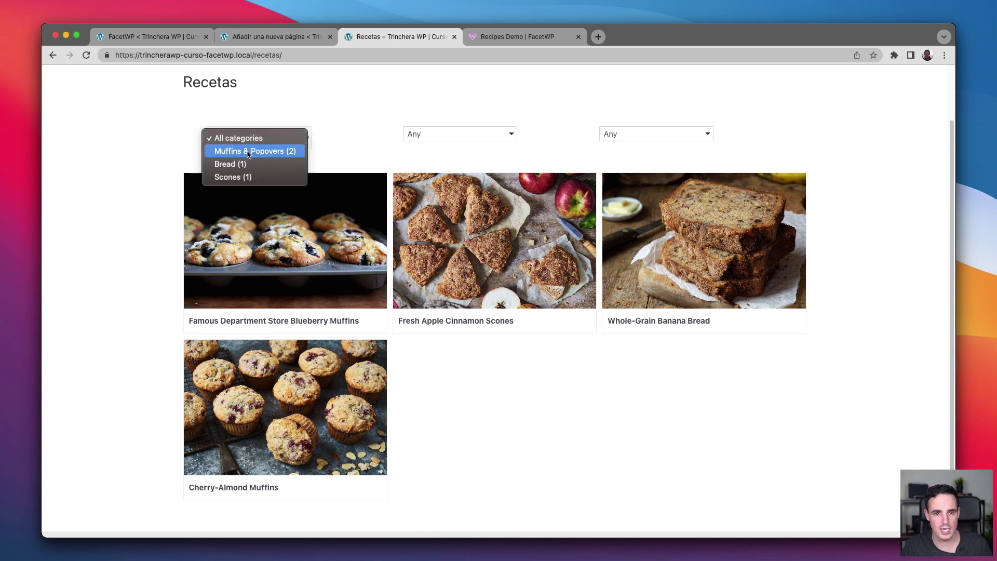
left_click(423, 134)
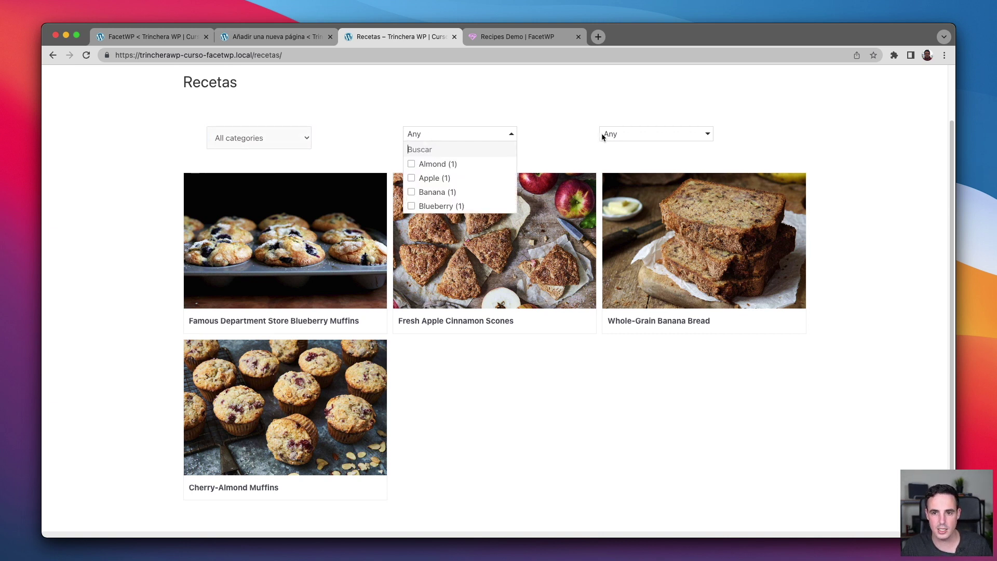
left_click(617, 134)
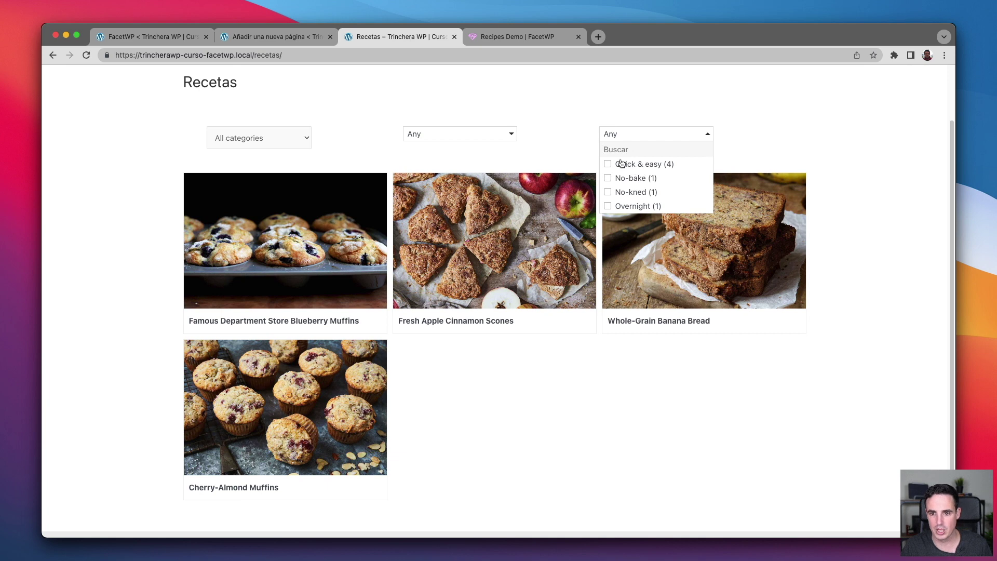
Filter the Recetas page by the Quick & easy method and the Almond flavor
left_click(638, 165)
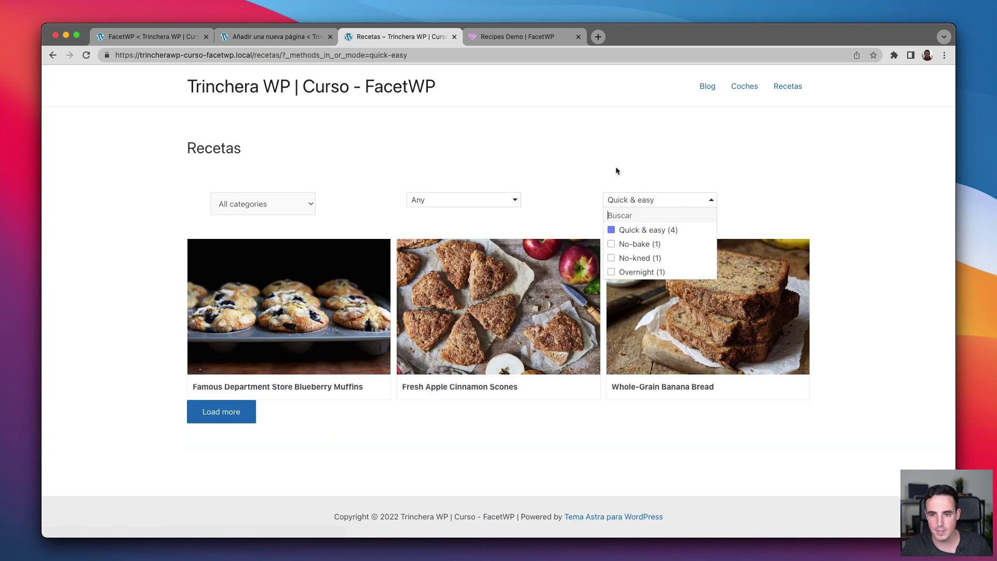
left_click(465, 198)
left_click(451, 231)
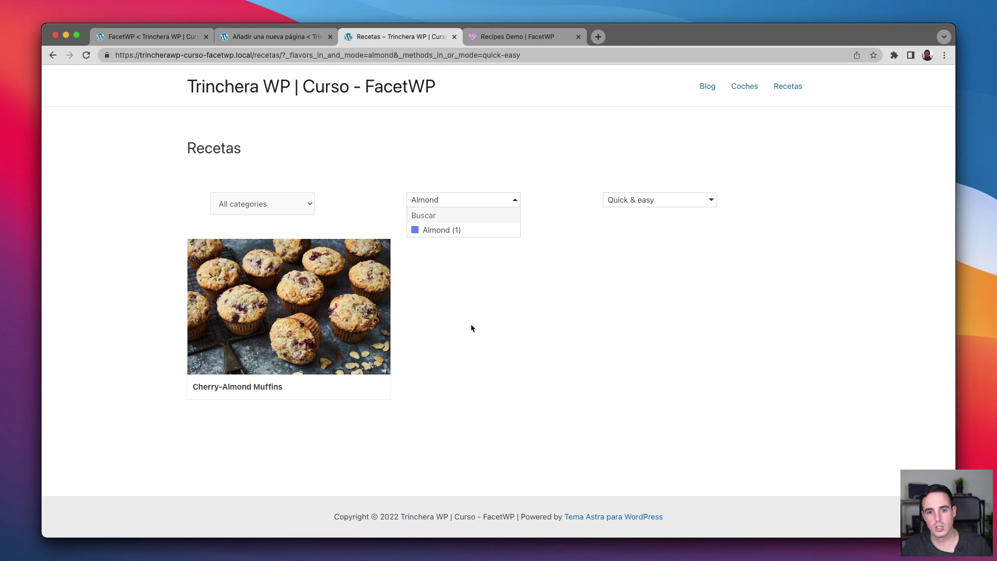
left_click(472, 327)
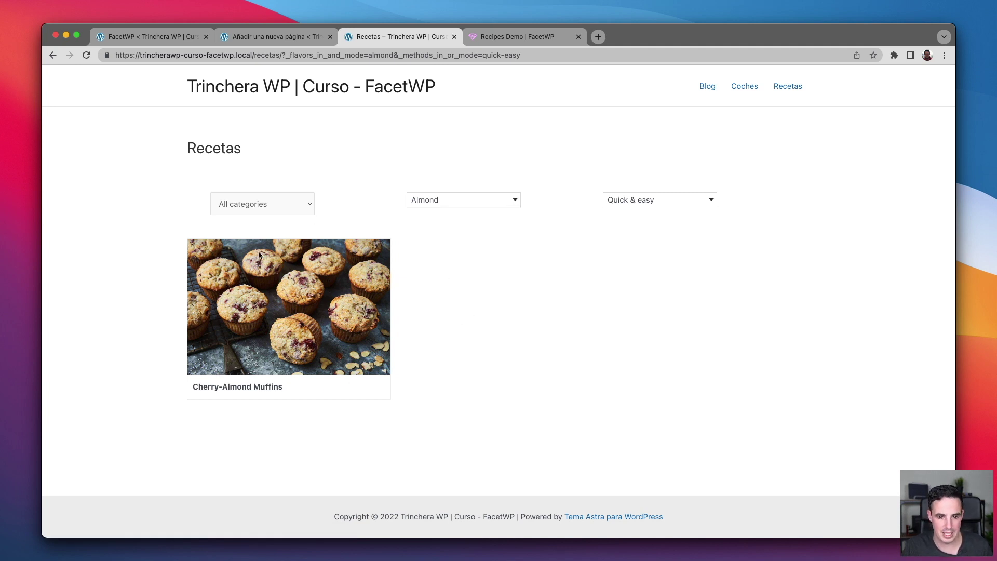
Review the FacetWP facets for the recipes and the facet, listing and load-more shortcodes in the Recetas page editor
left_click(151, 36)
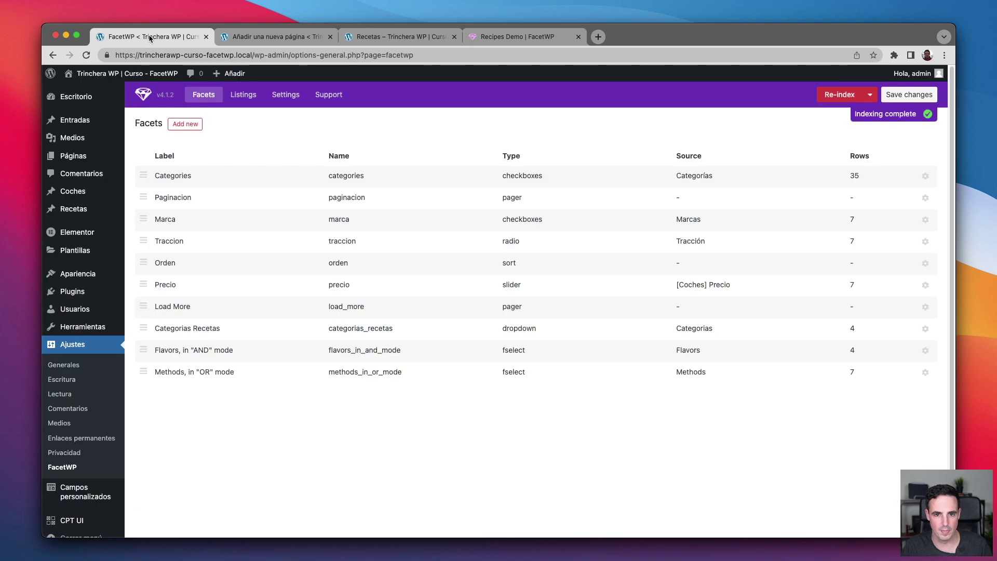
left_click(275, 38)
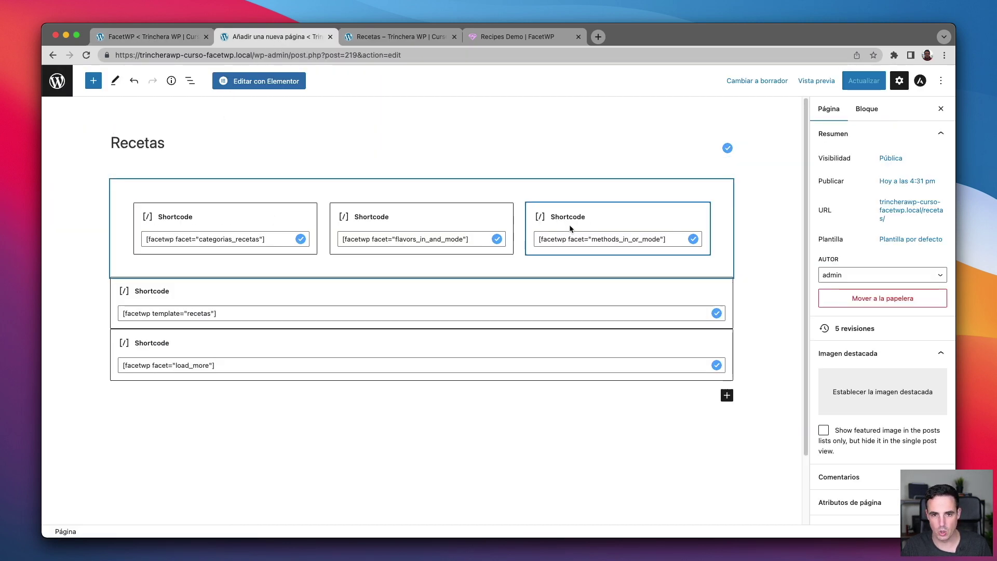
key("ctrl+Tab")
key("ctrl+shift+Tab")
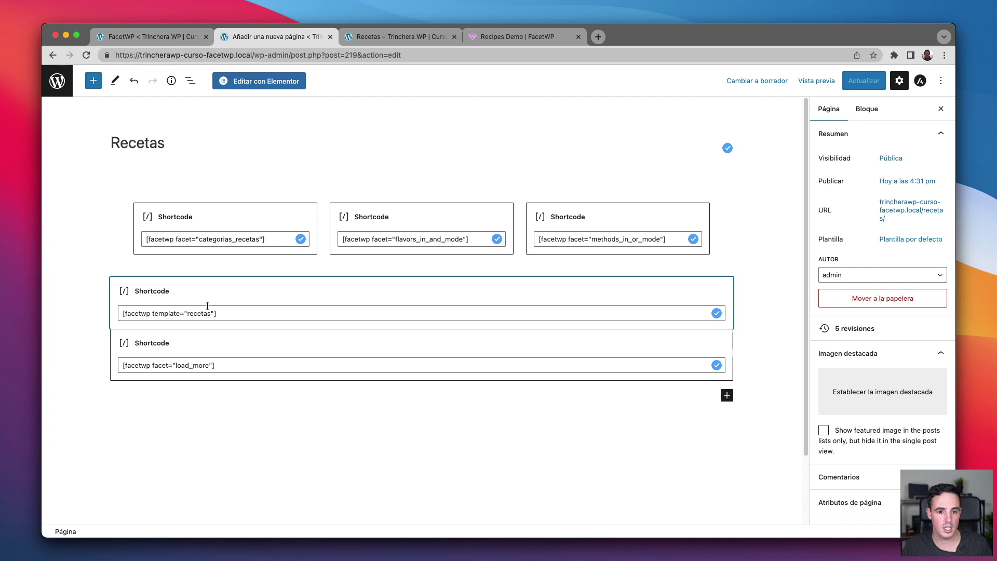
Remove the Almond flavor filter on the published Recetas page
key("ctrl+Tab")
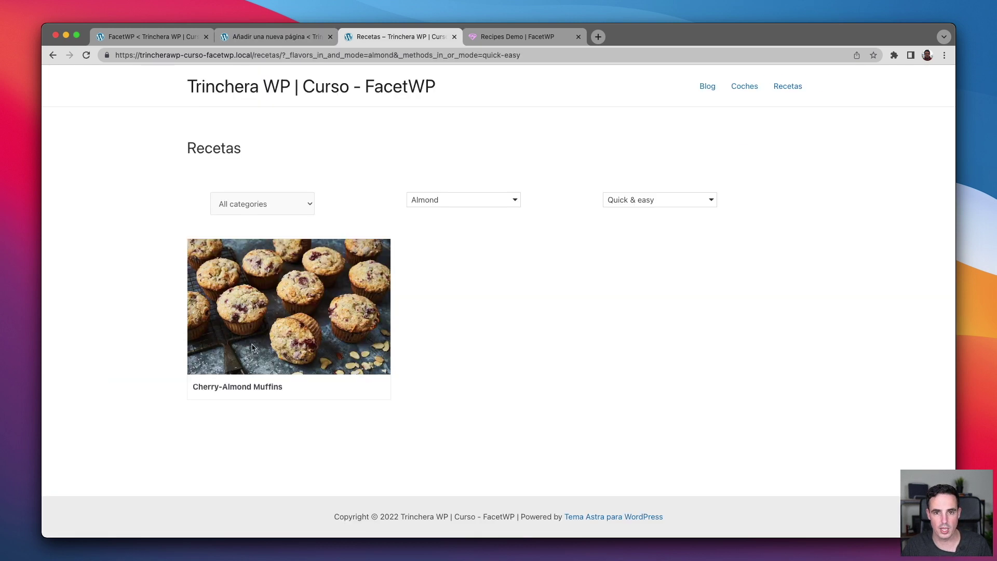
left_click(441, 202)
left_click(426, 231)
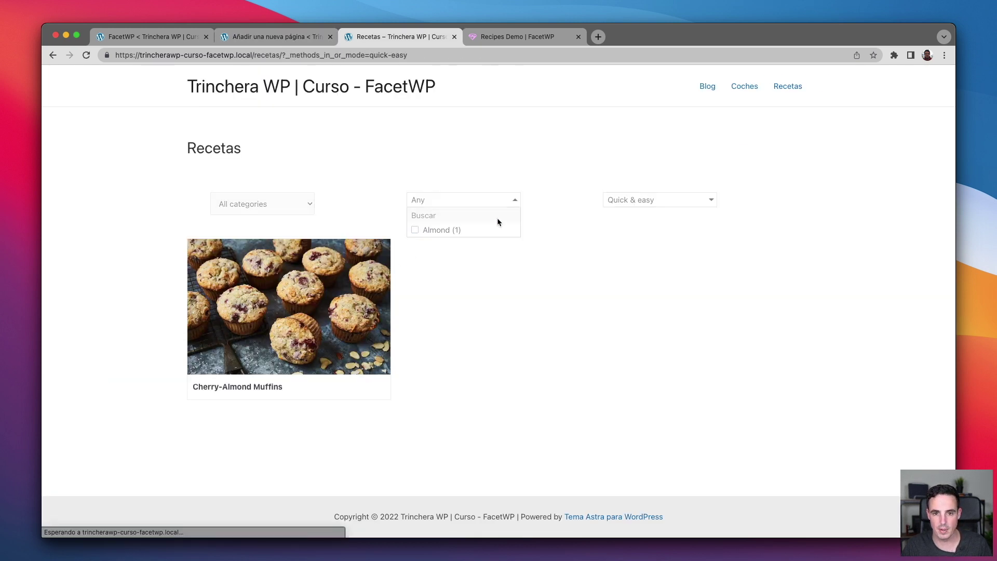
Remove the Quick & easy method filter on the published Recetas page and close the method choices
left_click(650, 200)
left_click(611, 230)
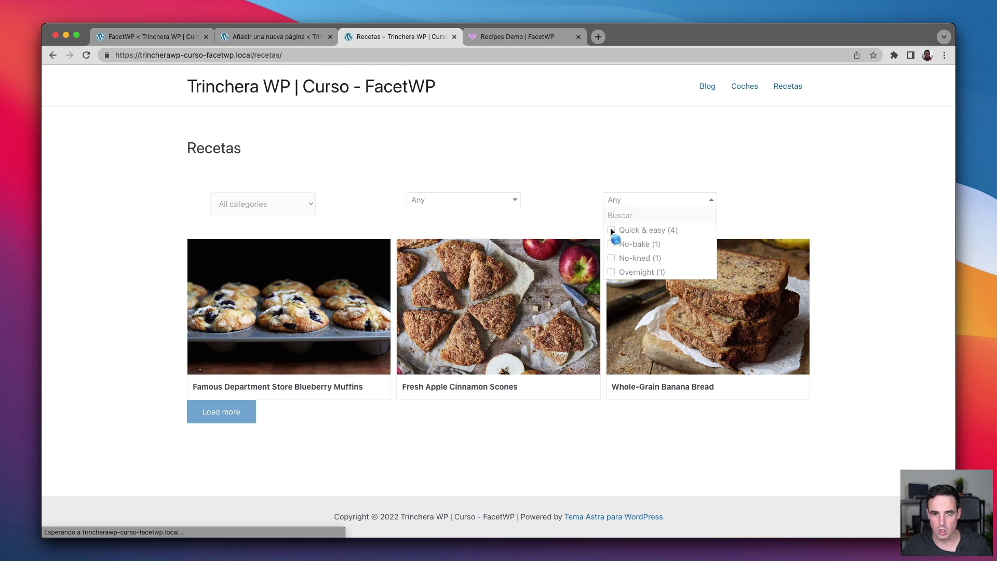
left_click(487, 172)
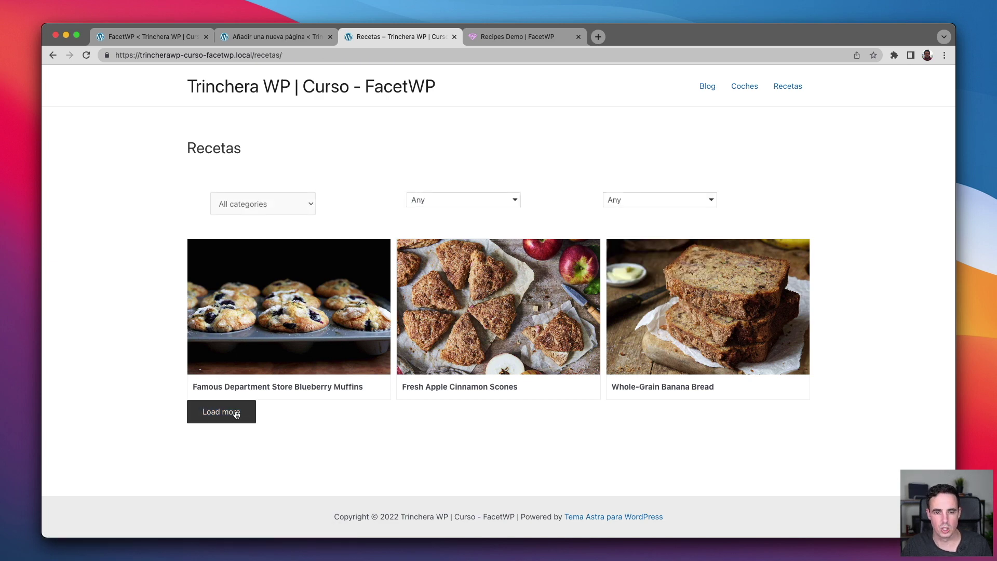
Open the Recetas listing in the FacetWP settings and compare its display layout with the recipe grid on the published page
key("ctrl+shift+Tab")
key("ctrl+shift+Tab")
left_click(240, 92)
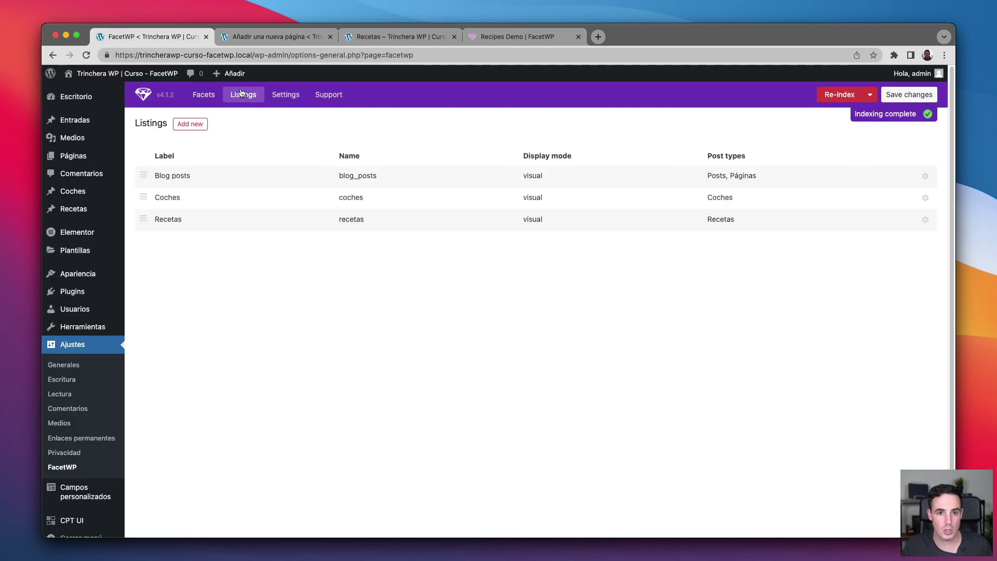
left_click(176, 220)
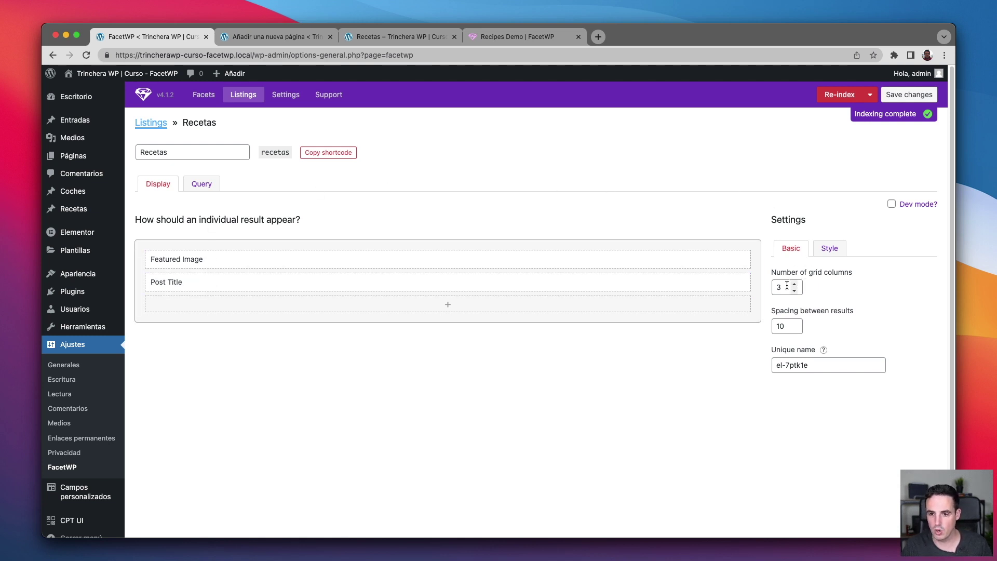
key("super+3")
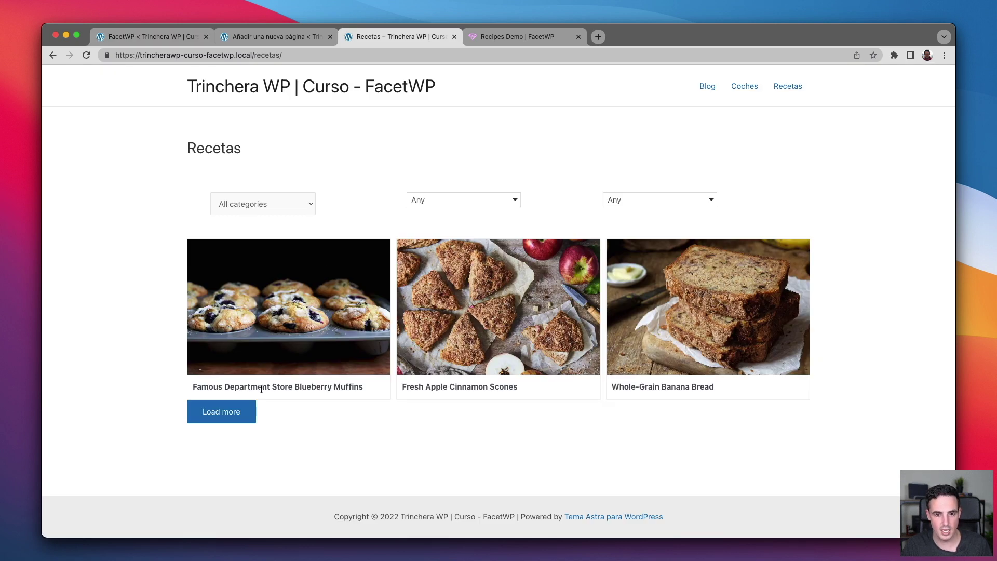
key("super+1")
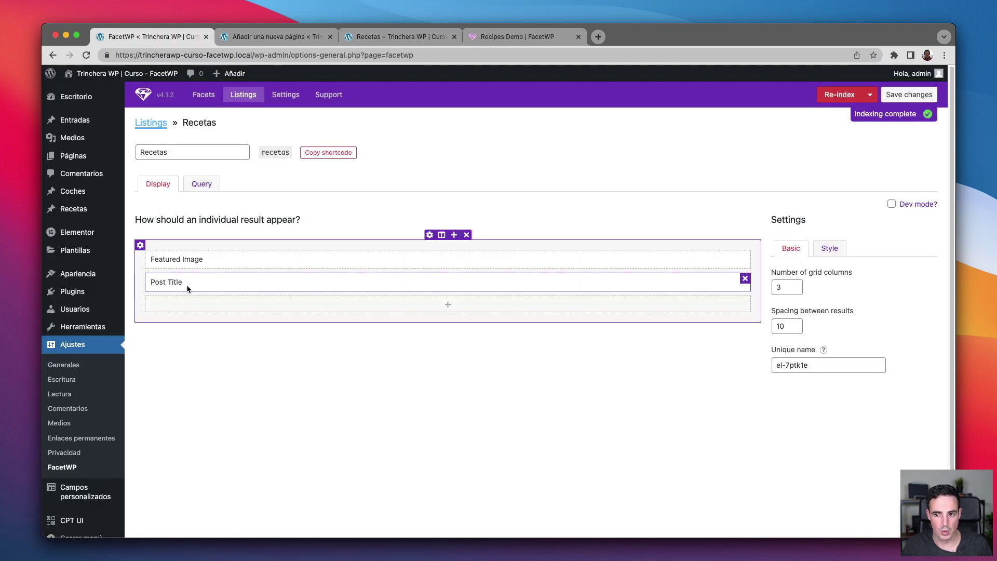
Examine the style settings of the Recetas listing and its column, comparing the border with the published recipe cards
left_click(829, 249)
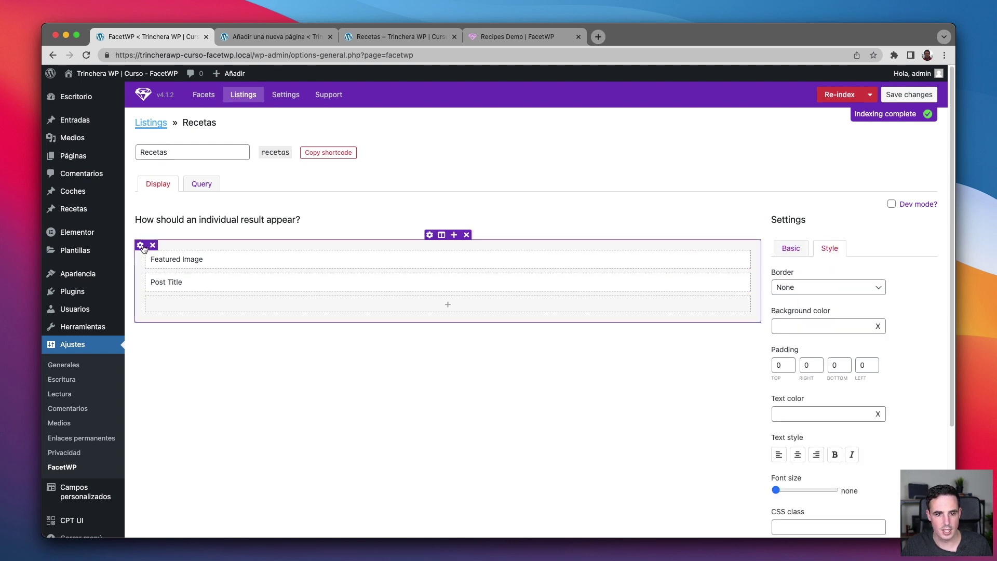
left_click(141, 246)
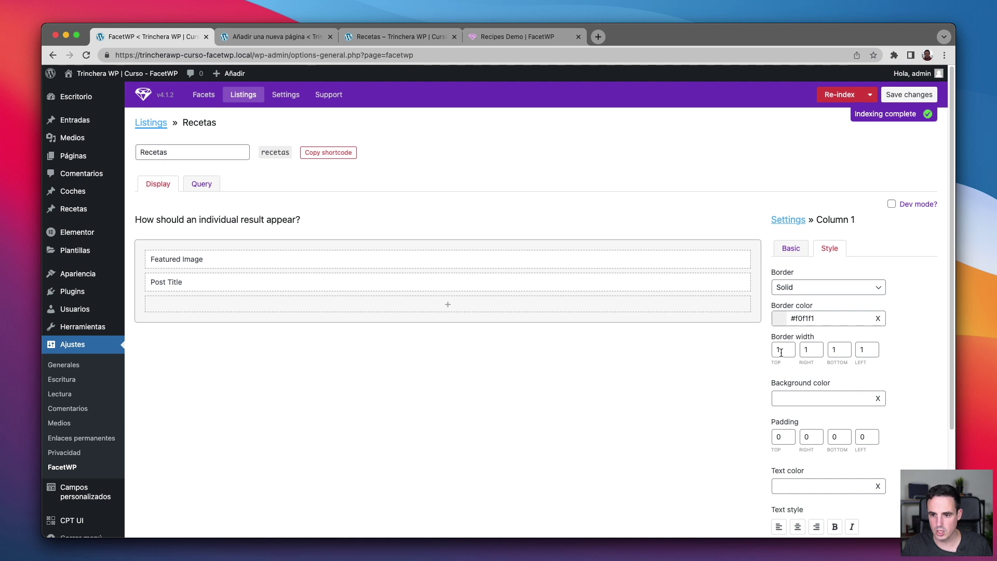
key("super+3")
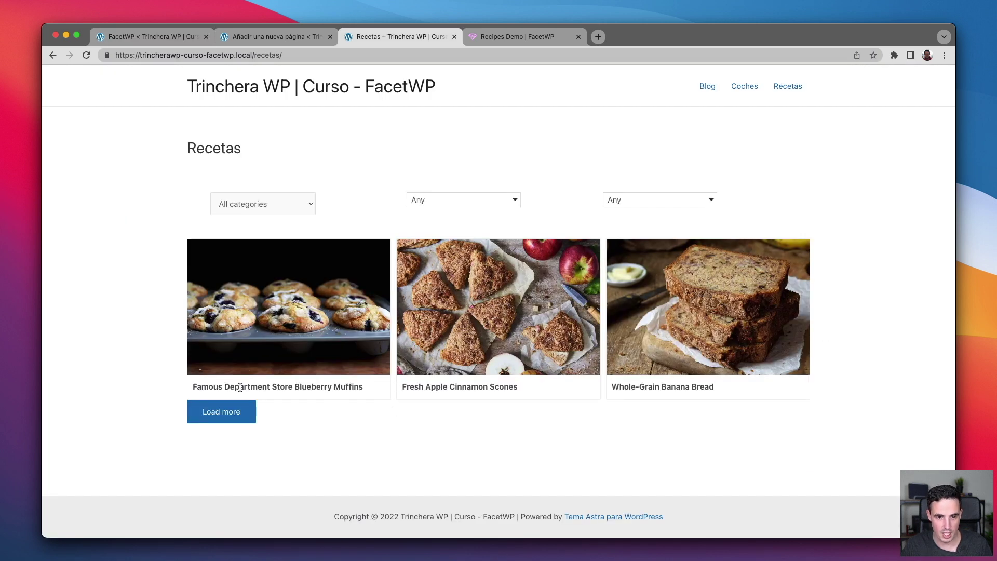
key("super+4")
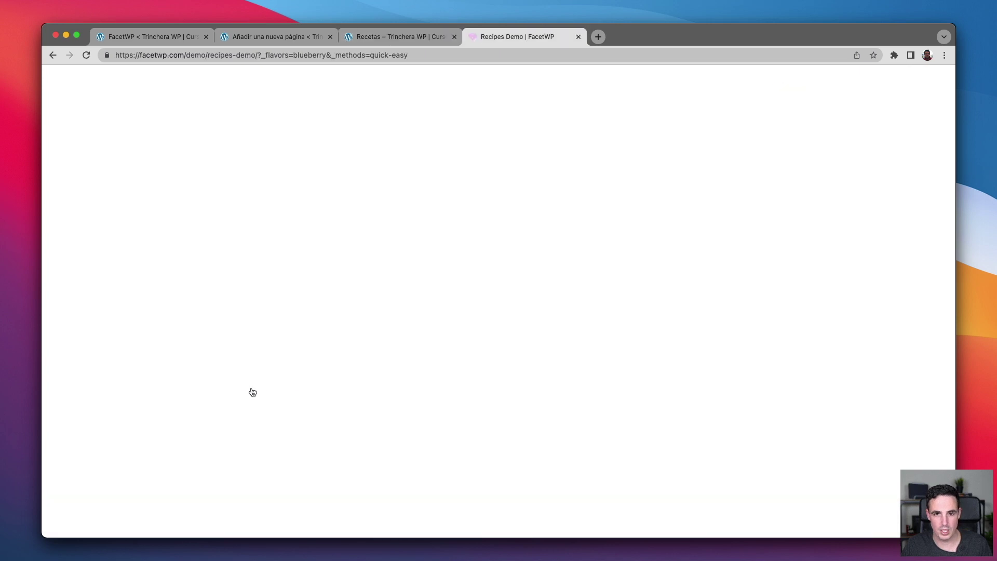
key("super+1")
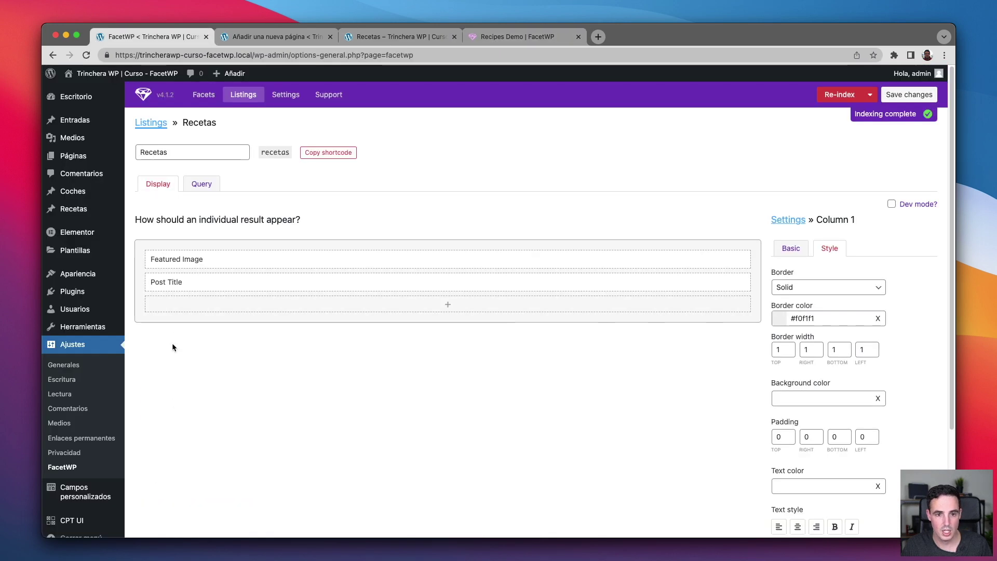
Review the style settings of the Post Title element in the Recetas listing
left_click(162, 283)
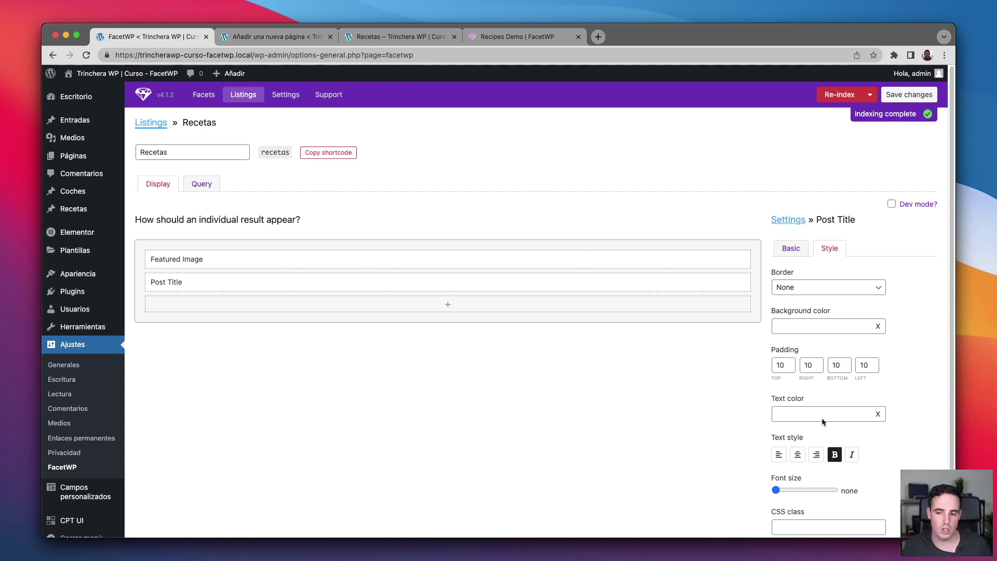
scroll(822, 422, "down", 2)
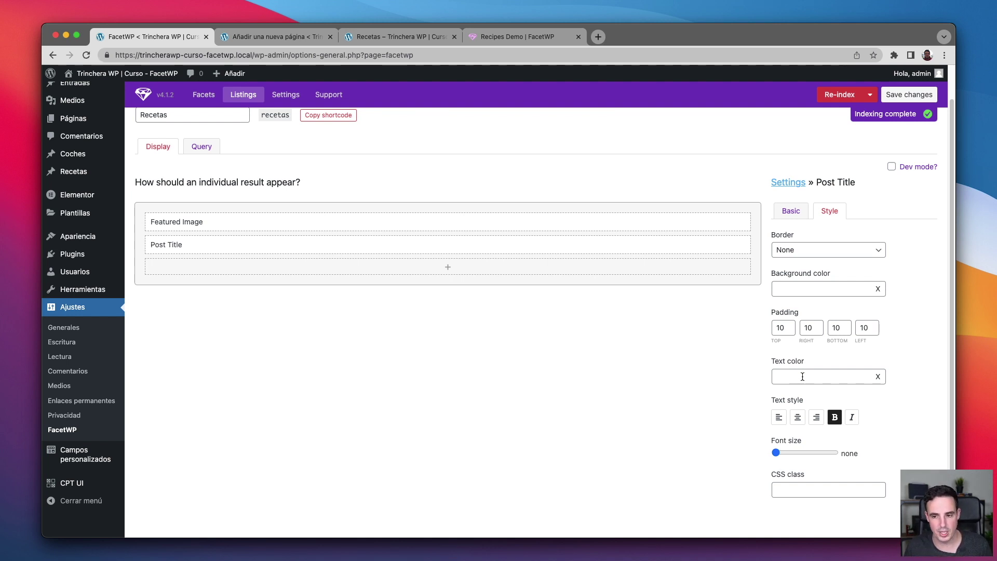
scroll(386, 362, "up", 2)
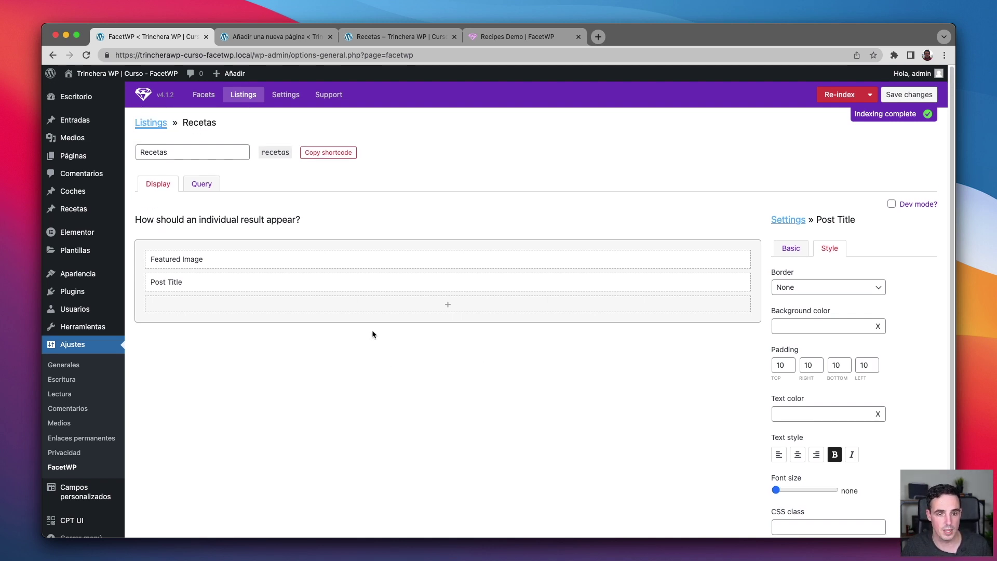
Review the Recetas listing's query settings and compare the results-per-page setting with the published Recetas page
left_click(205, 186)
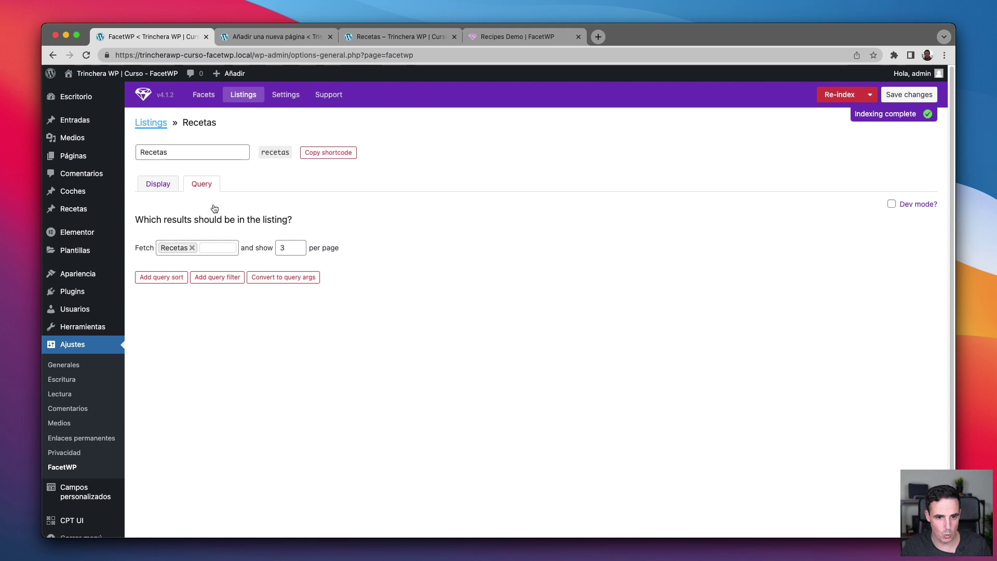
double_click(285, 249)
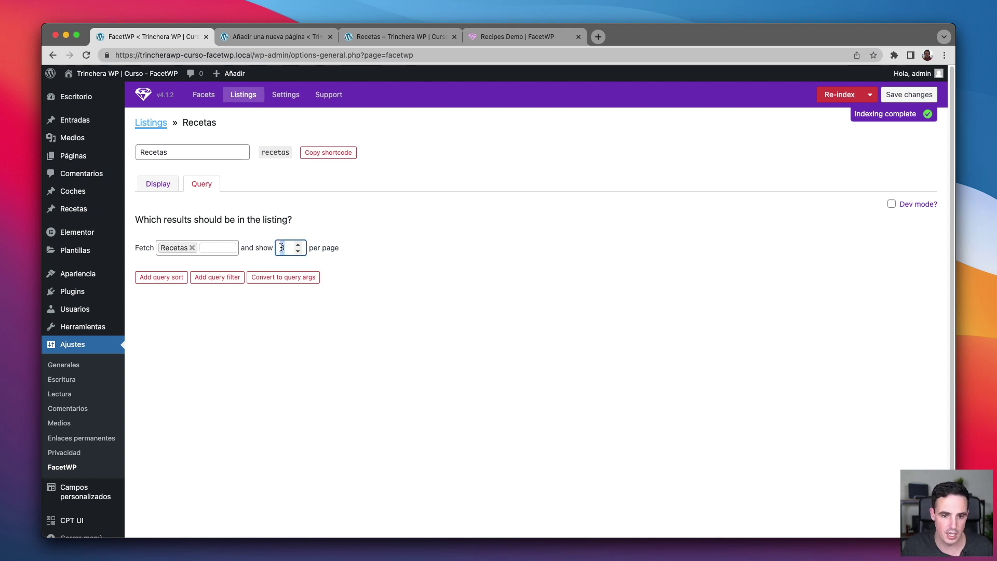
key("super+3")
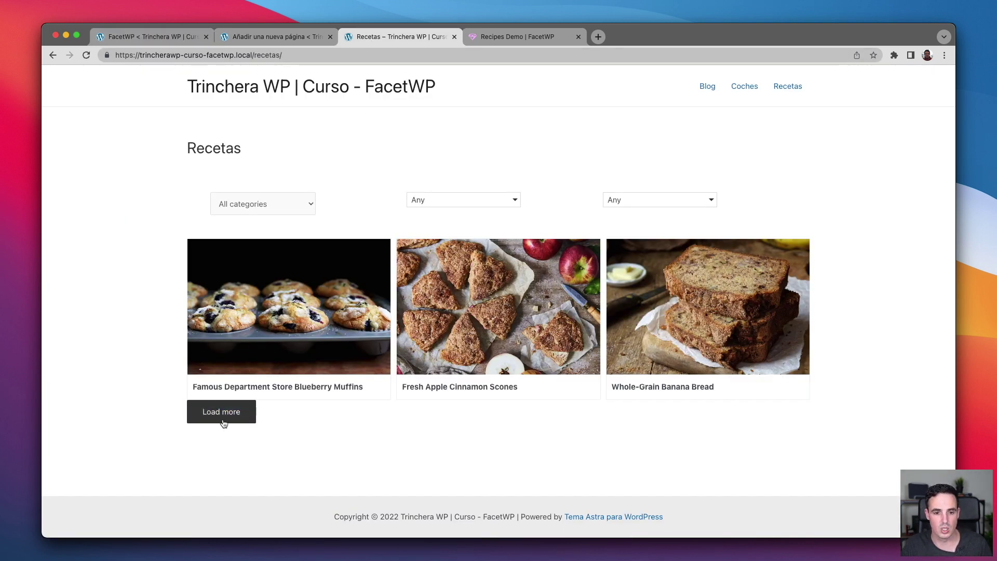
Open the Categorias Recetas facet in the FacetWP settings and examine its data source and hierarchical options
key("super+1")
left_click(203, 94)
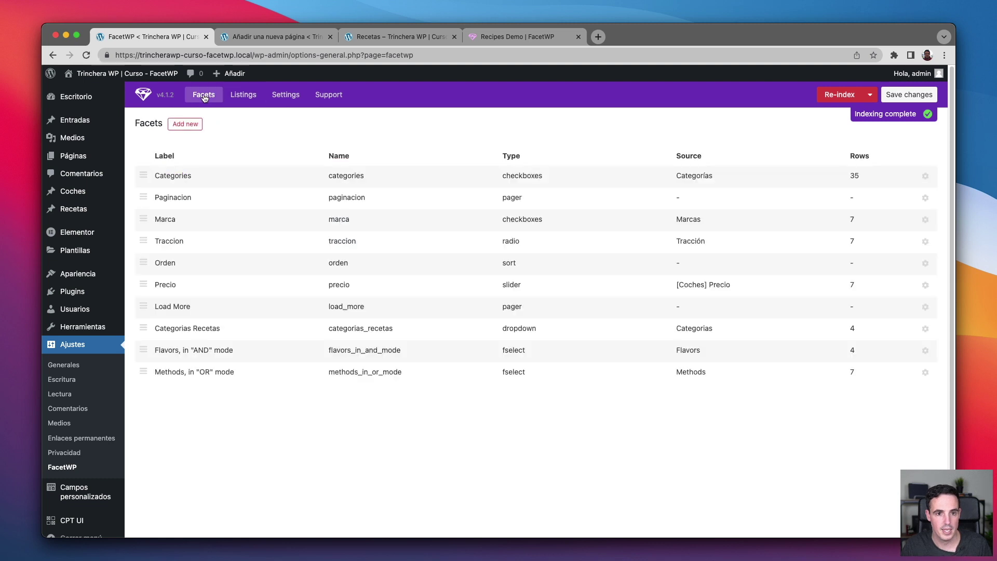
left_click(186, 328)
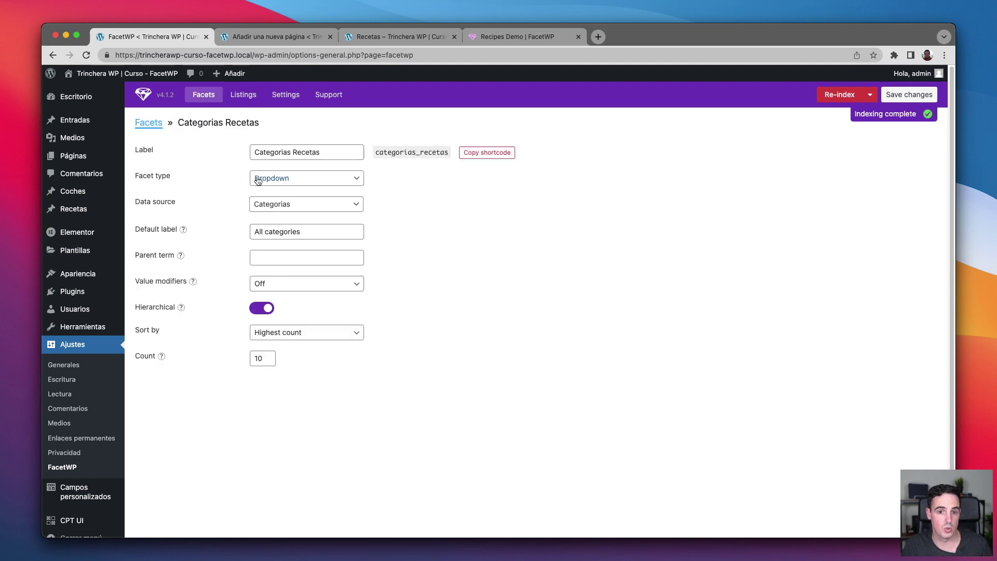
left_click(286, 207)
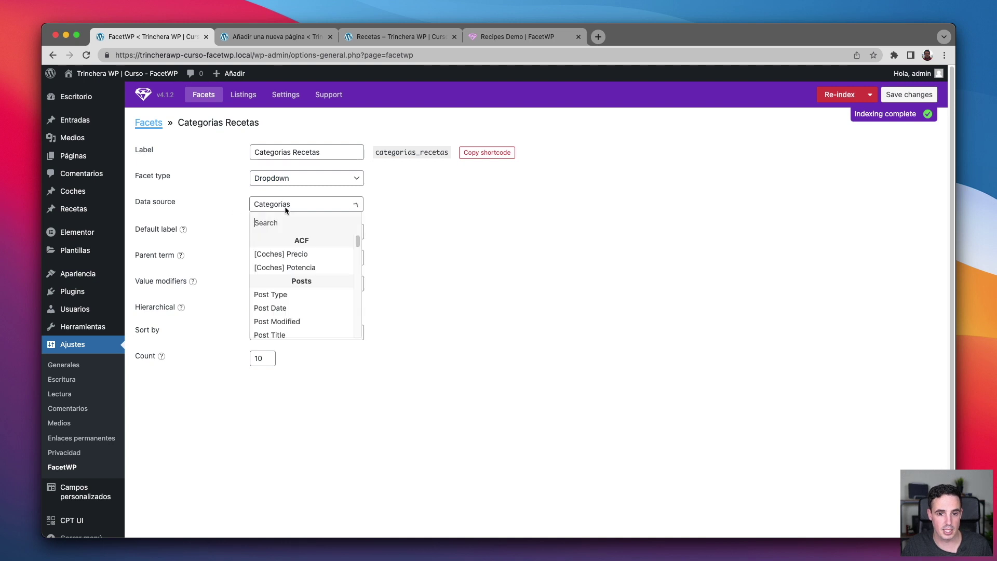
left_click(434, 209)
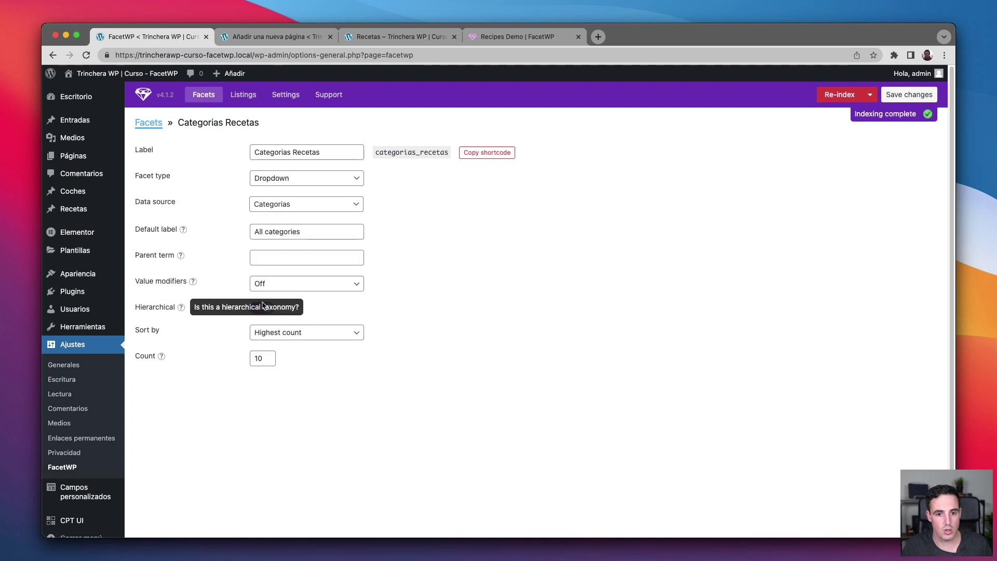
Open the Flavors, in "AND" mode facet and examine its type, data source and facet logic
left_click(195, 98)
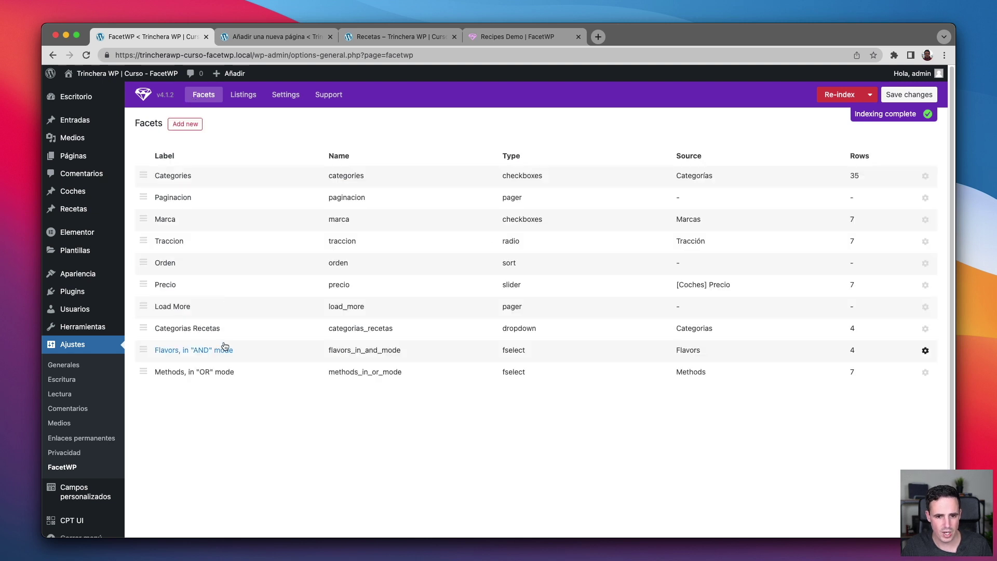
left_click(173, 350)
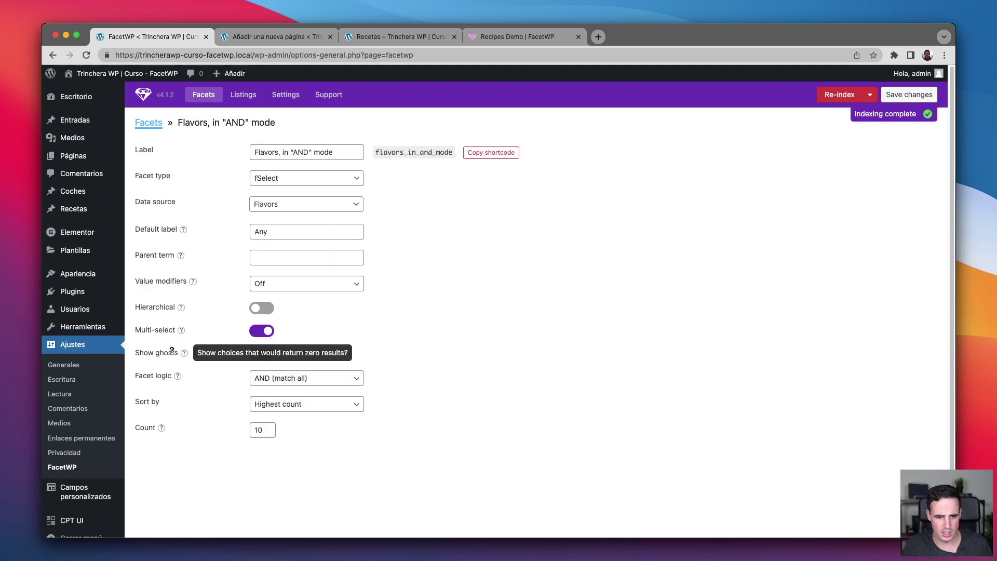
left_click(286, 179)
left_click(465, 193)
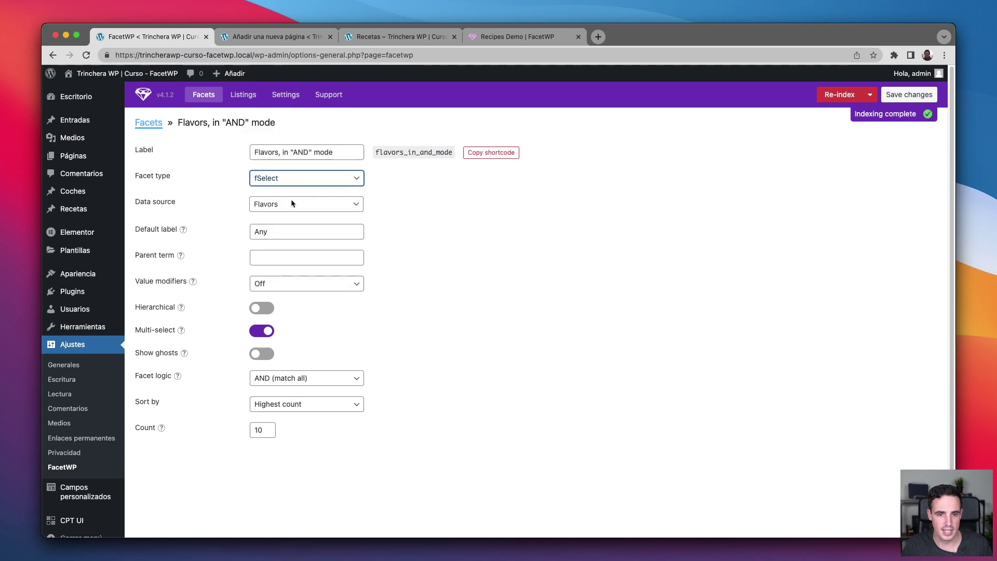
left_click(271, 206)
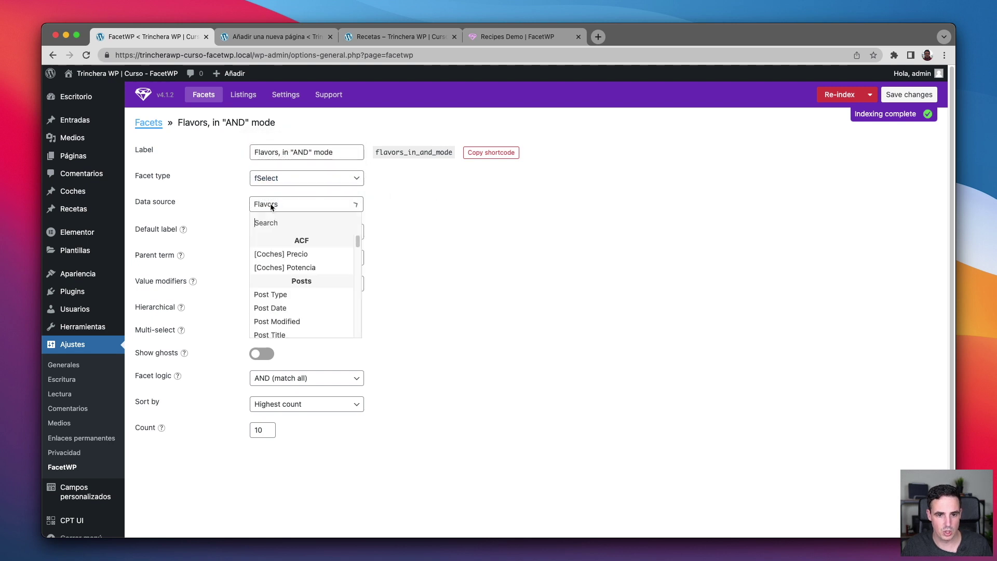
left_click(307, 208)
mouse_move(183, 230)
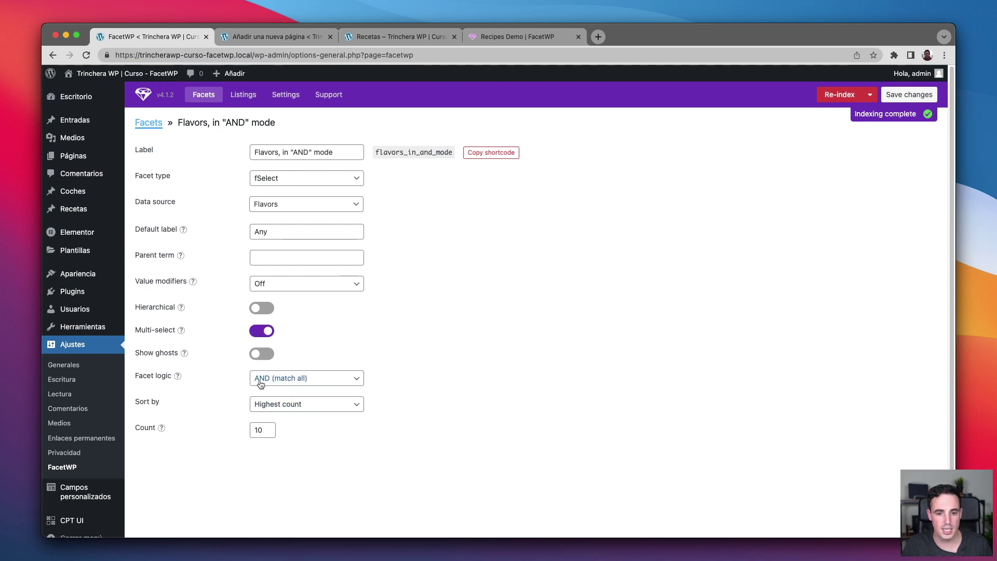
Compare the AND mode flavors and OR mode methods filter labels on FacetWP's Recipes Demo page
key("super+4")
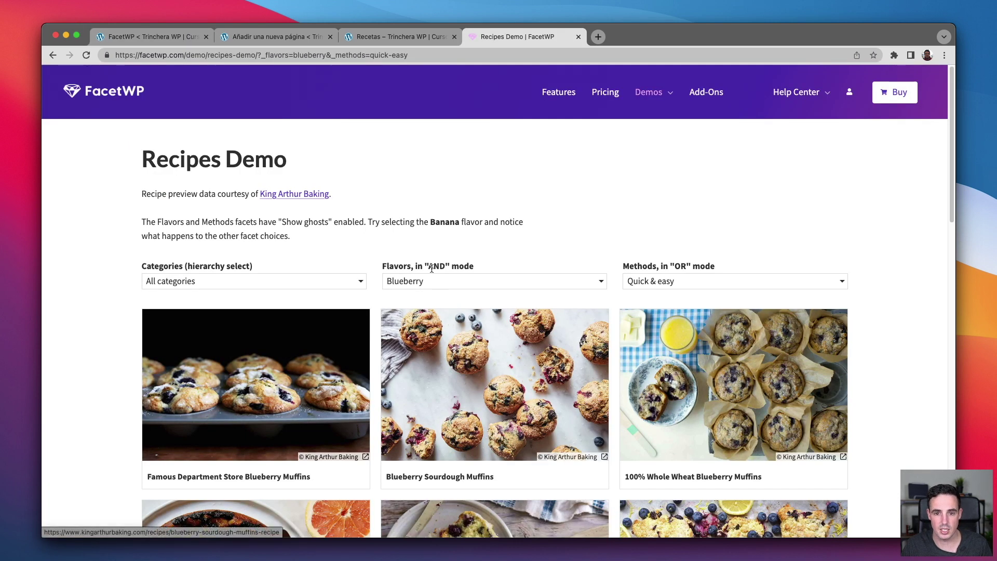
left_click_drag(428, 265, 443, 266)
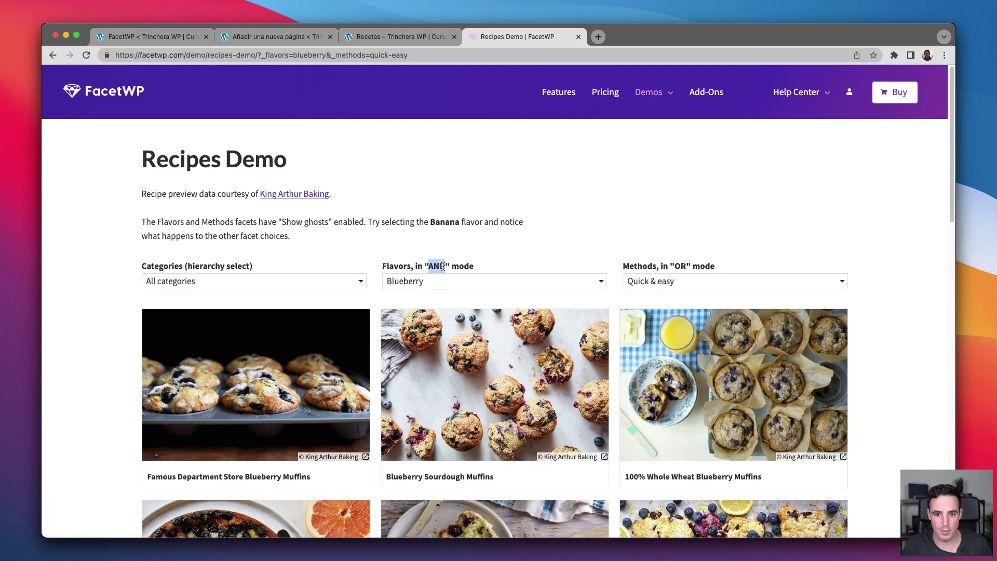
double_click(681, 266)
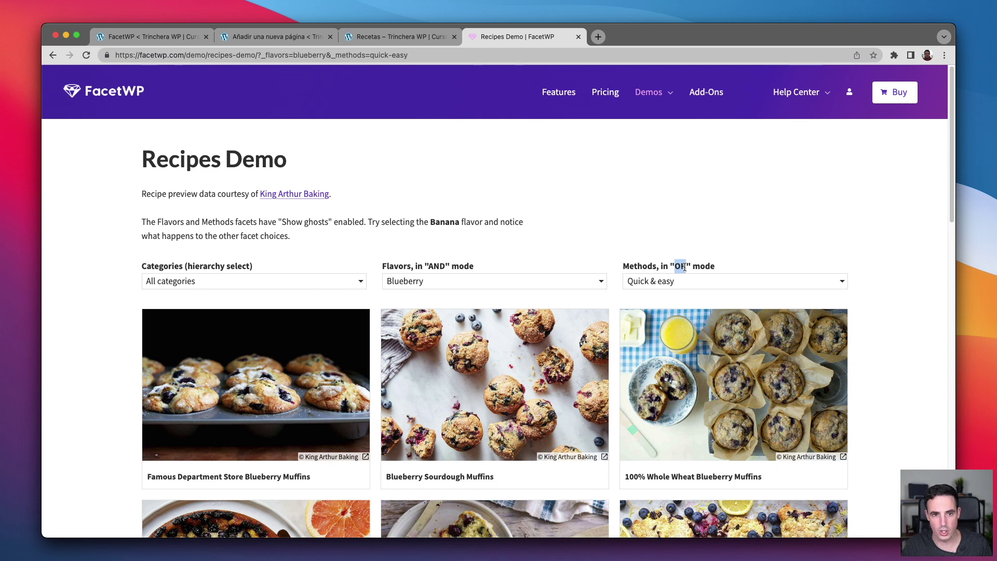
Open the Methods, in "OR" mode facet and examine its multi-select and facet logic options
key("super+1")
left_click(155, 123)
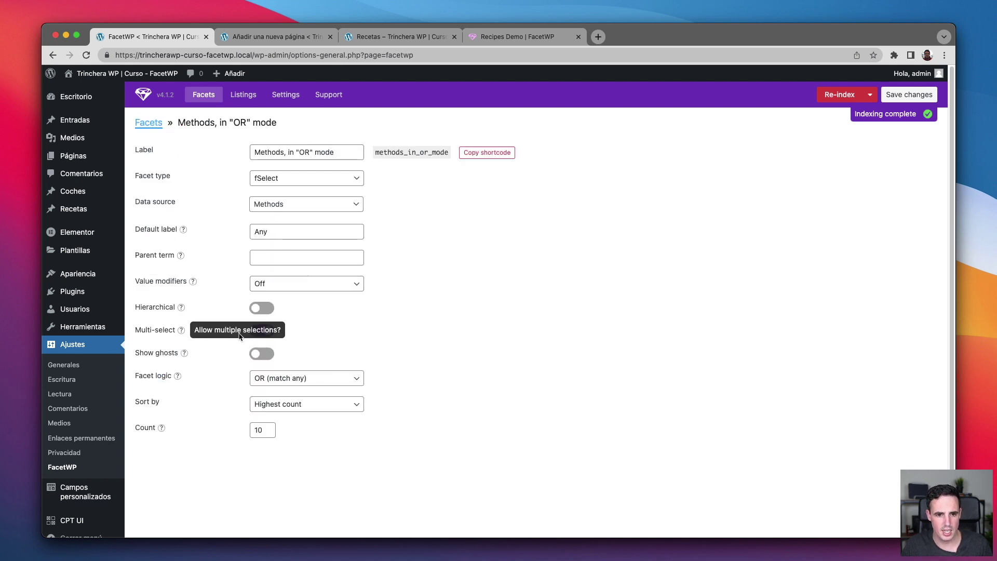
mouse_move(138, 378)
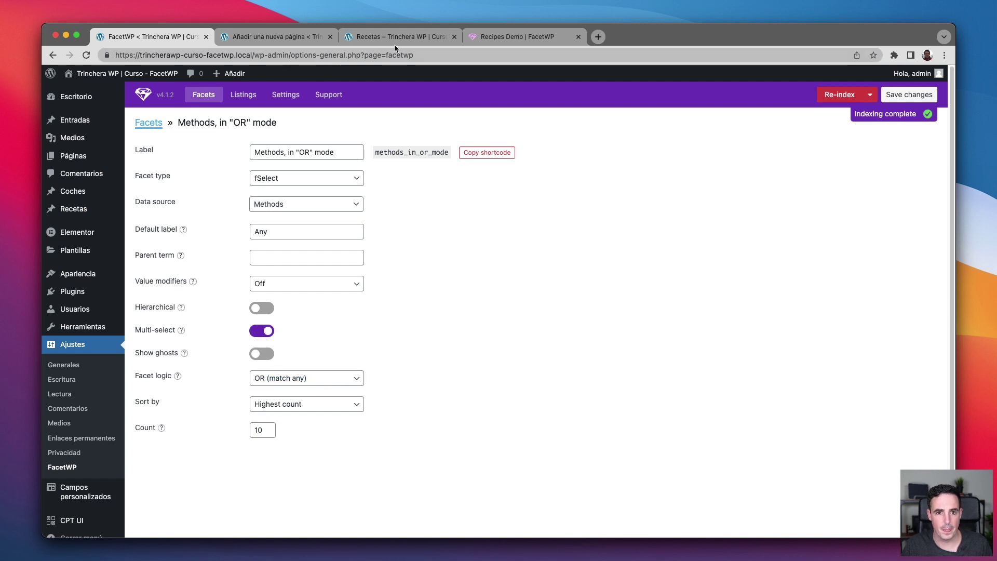
Compare the flavor choices on the Recetas page with the Recipes Demo, adding Cinnamon to the demo's Blueberry filter and removing it again
left_click(456, 44)
left_click(490, 201)
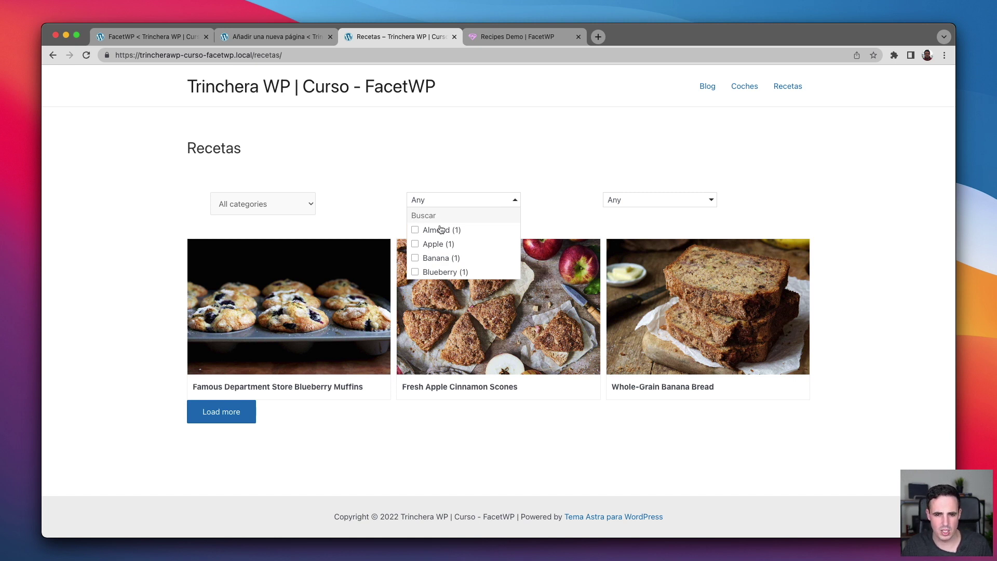
left_click(496, 39)
left_click(430, 283)
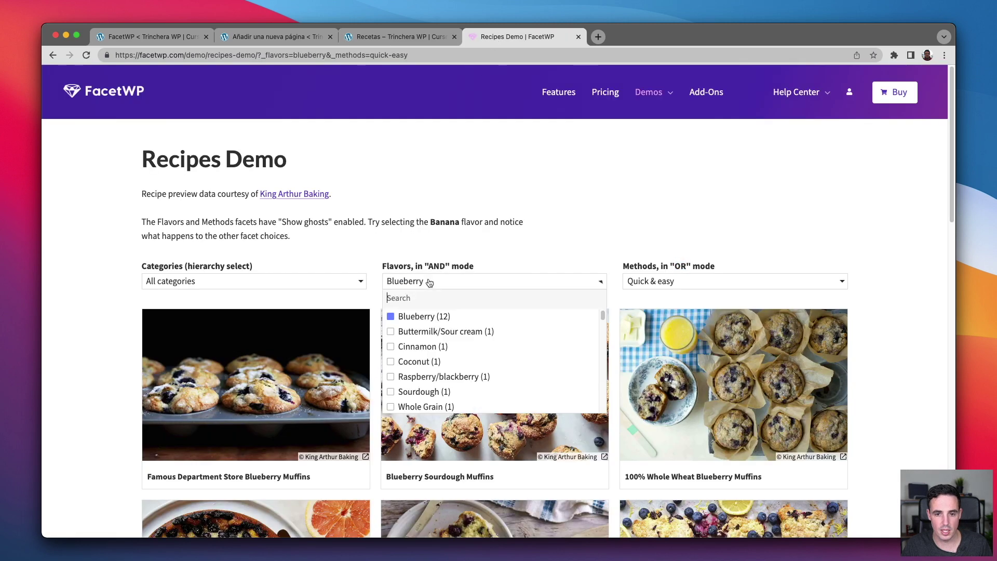
left_click(391, 346)
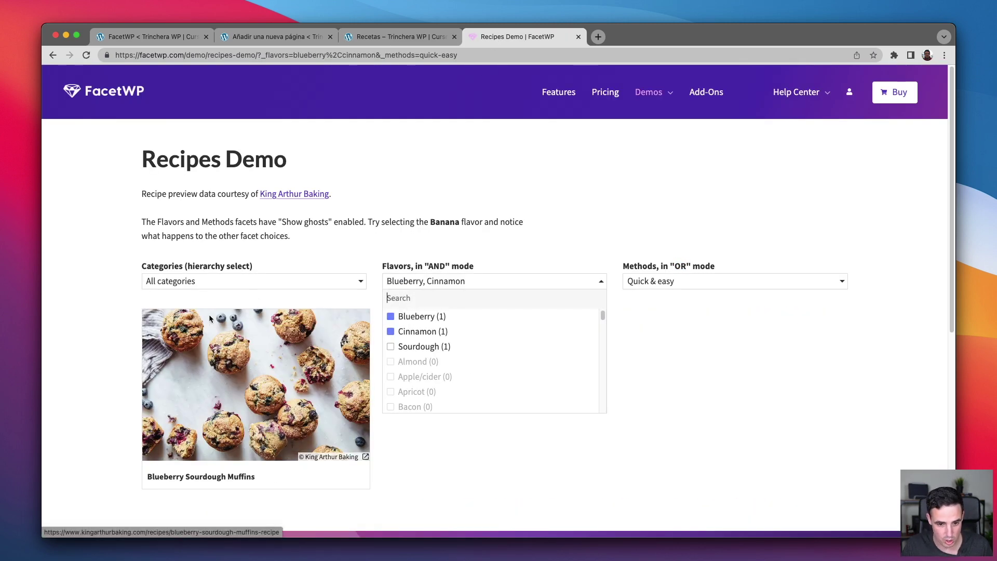
left_click(391, 332)
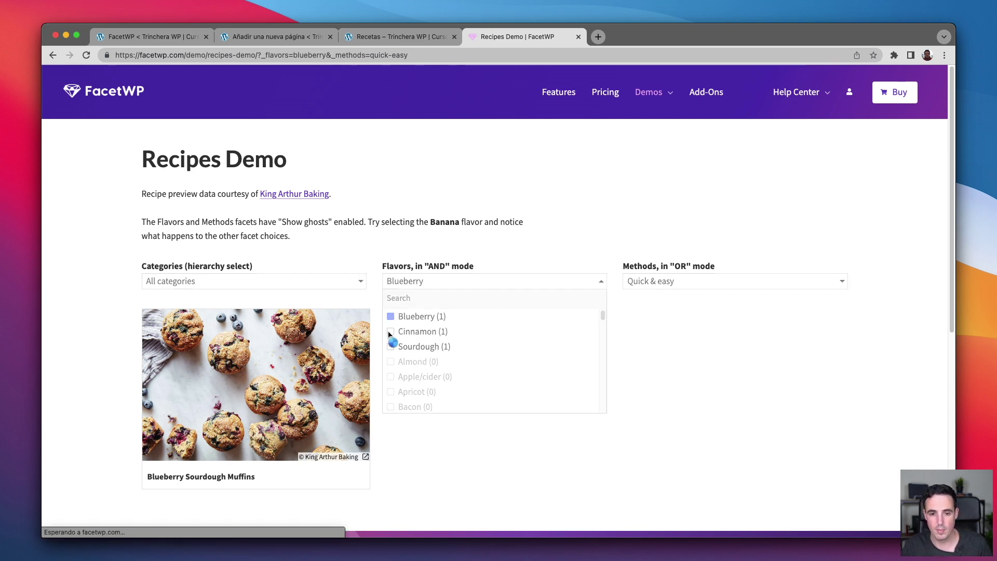
Clear the Blueberry flavor, add No-bake to the Quick & easy methods filter, and check the available flavor choices
left_click(390, 316)
left_click(697, 284)
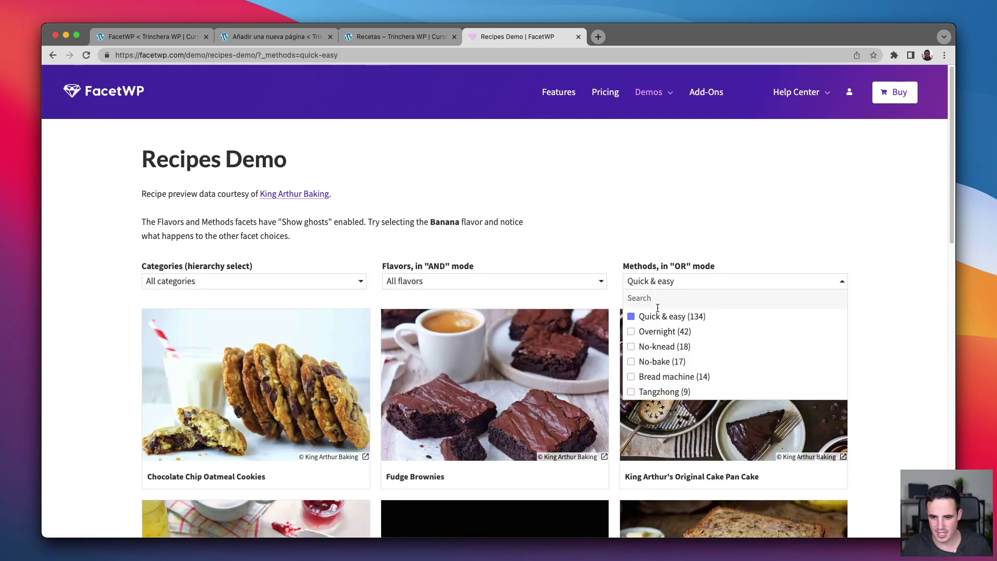
left_click(631, 364)
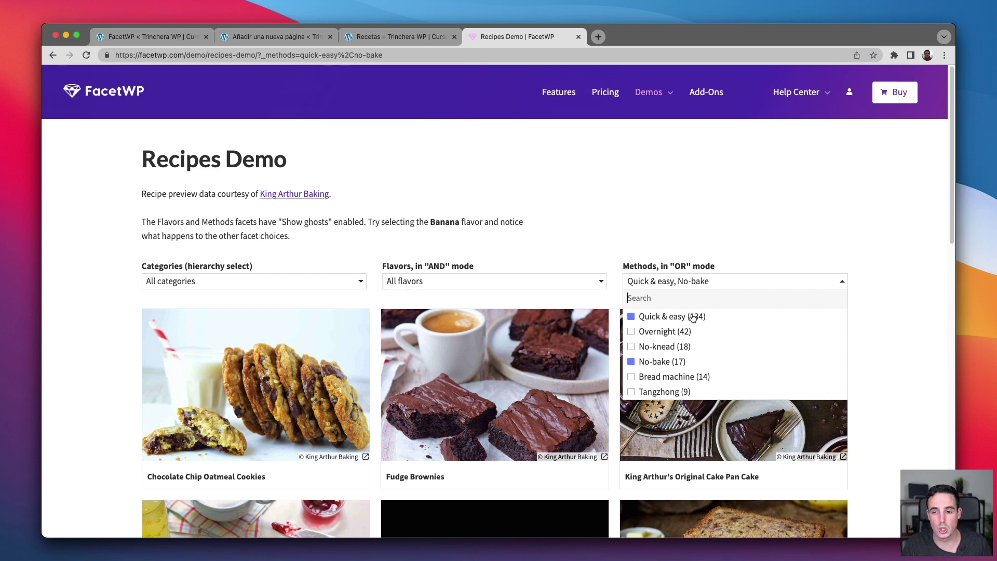
left_click(484, 283)
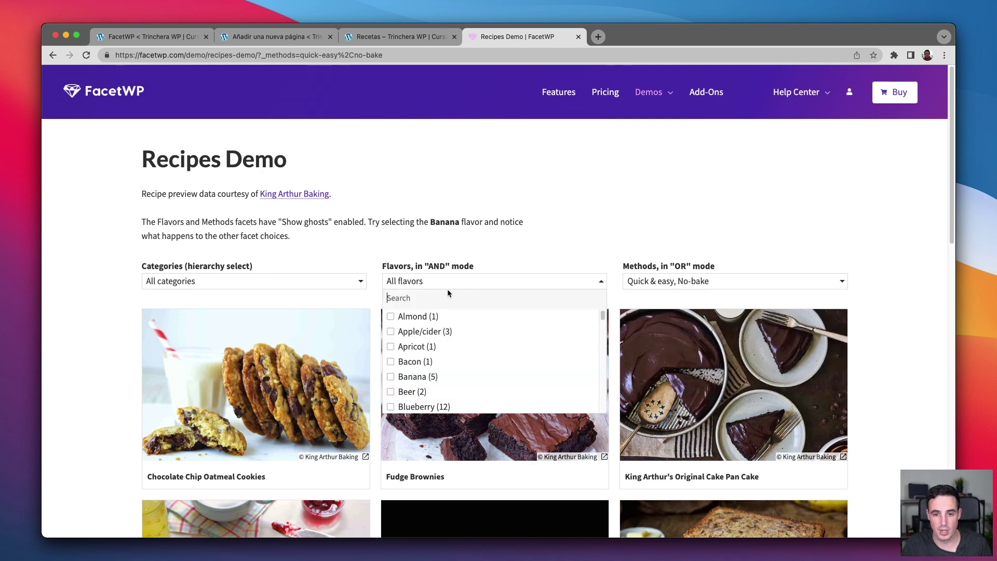
Remove Quick & easy and No-bake from the methods filter so all methods are included
left_click(661, 289)
left_click(631, 317)
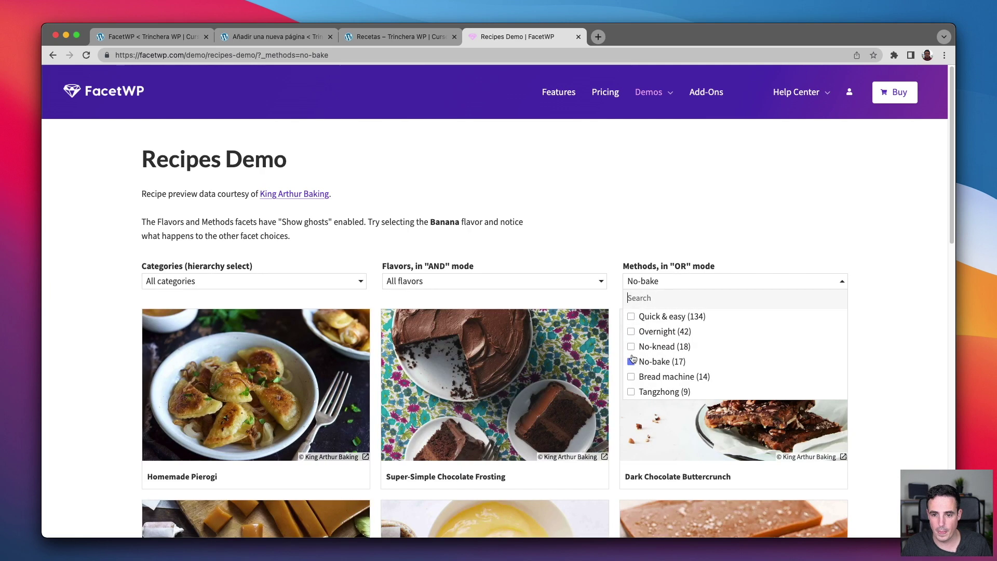
left_click(632, 361)
Compare the AND mode flavor choices with and without the Almond filter, leaving Almond selected
left_click(476, 283)
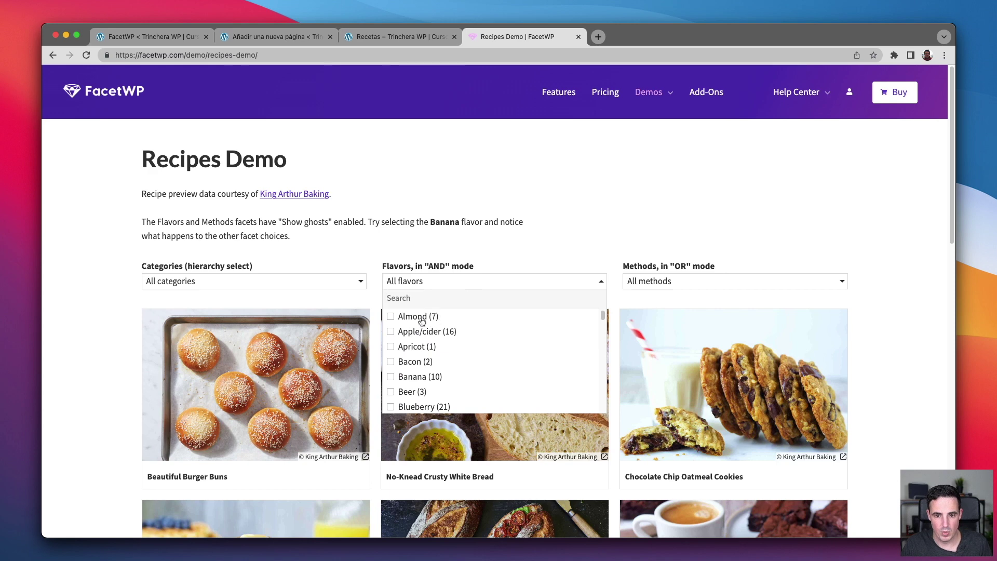
left_click(391, 317)
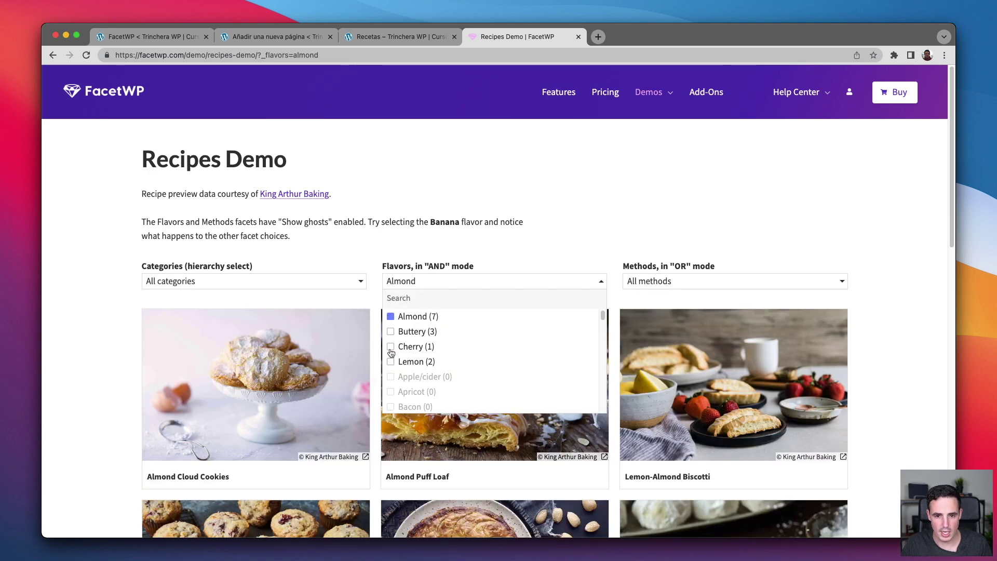
left_click(391, 317)
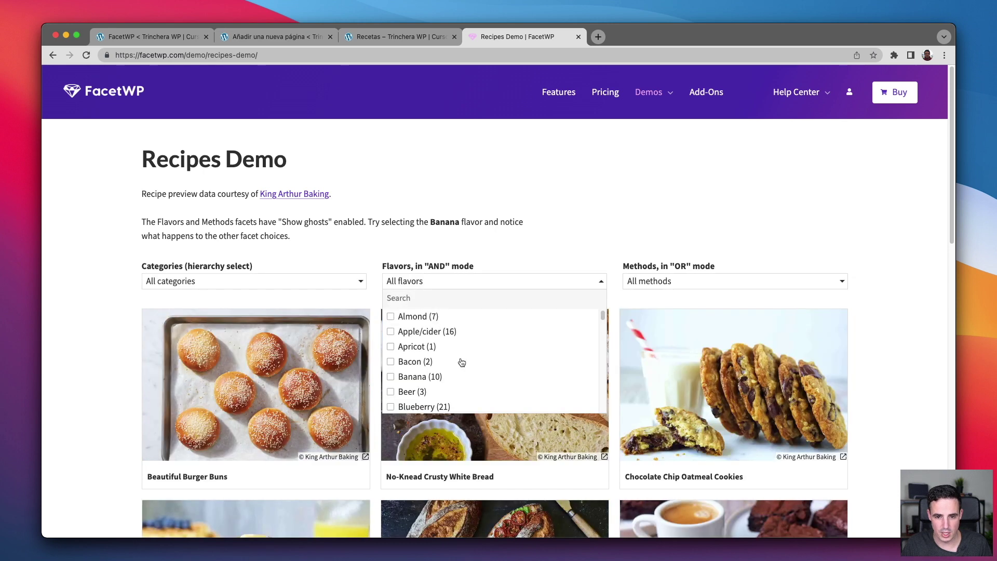
scroll(461, 362, "down", 5)
scroll(461, 365, "down", 1)
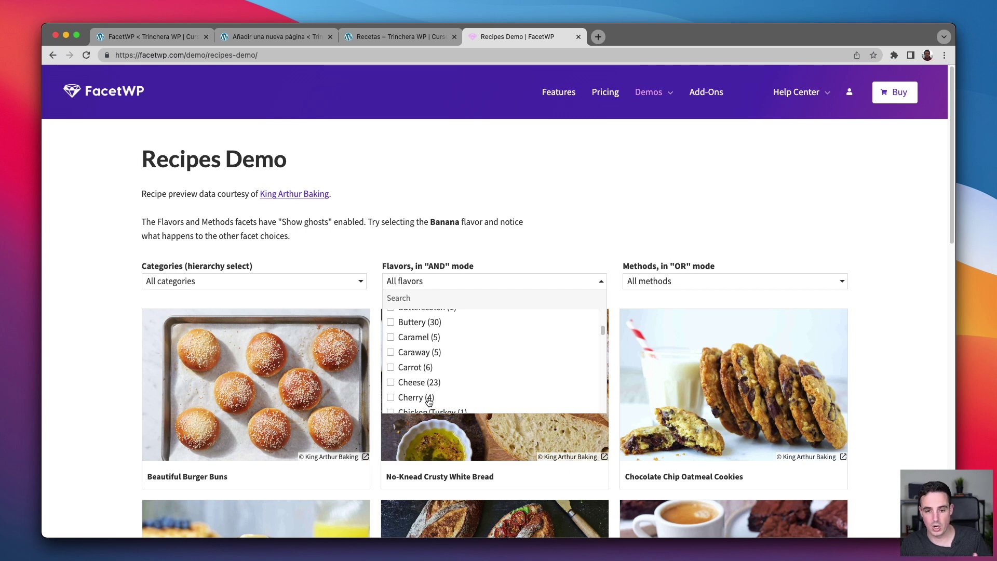
scroll(429, 402, "up", 5)
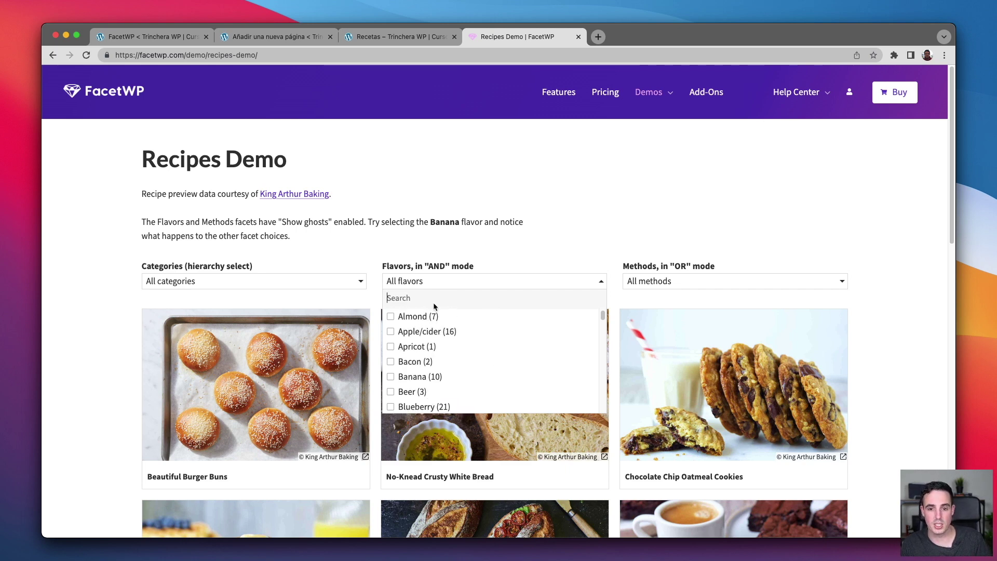
left_click(392, 317)
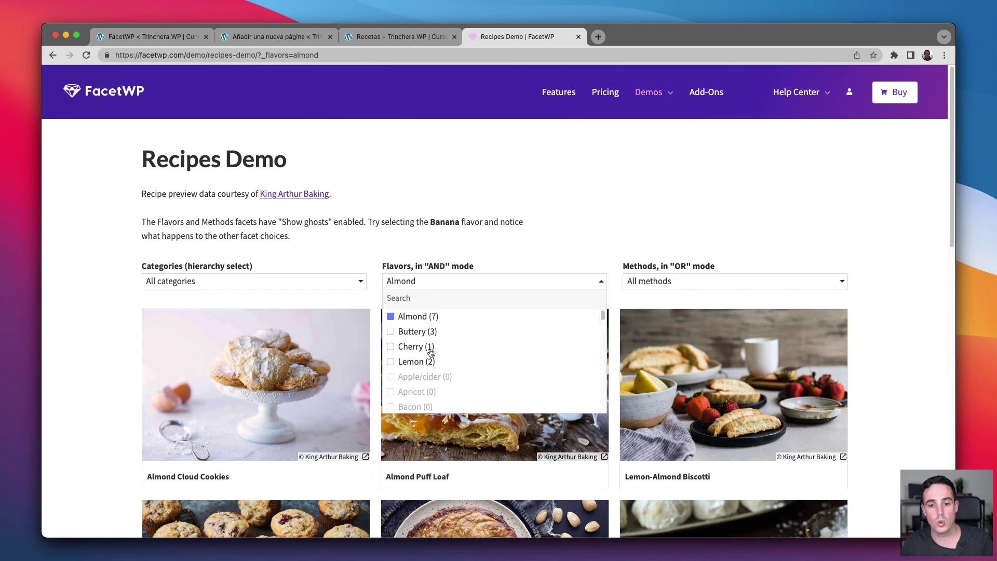